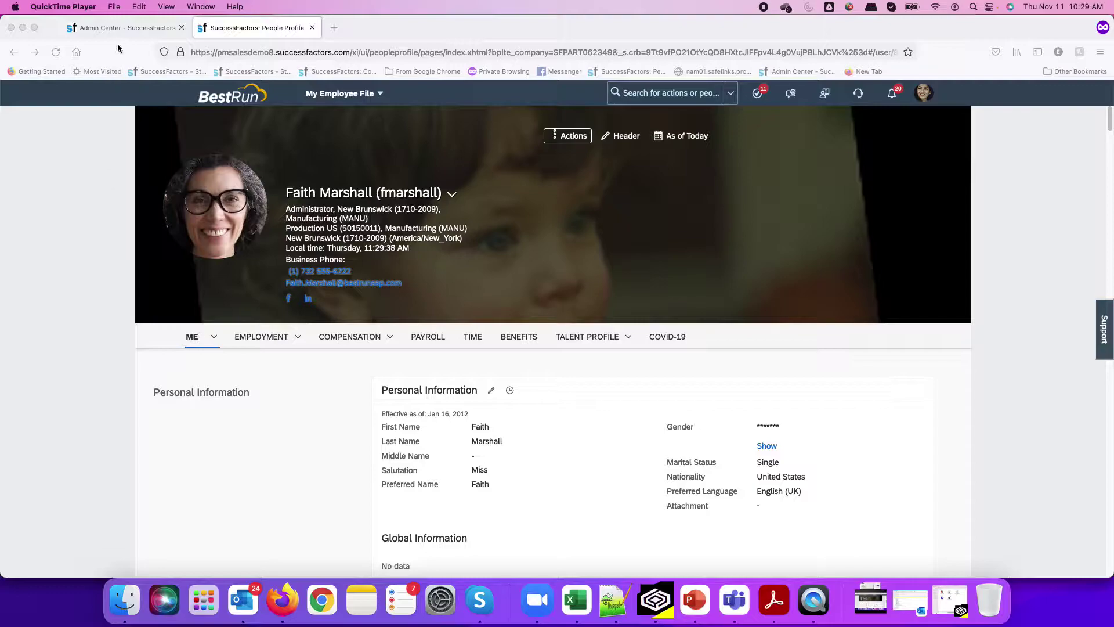
# - Examine the Nov 22, 2021 lateral job change in the change history of the employee's Position Information
pyautogui.click(120, 30)
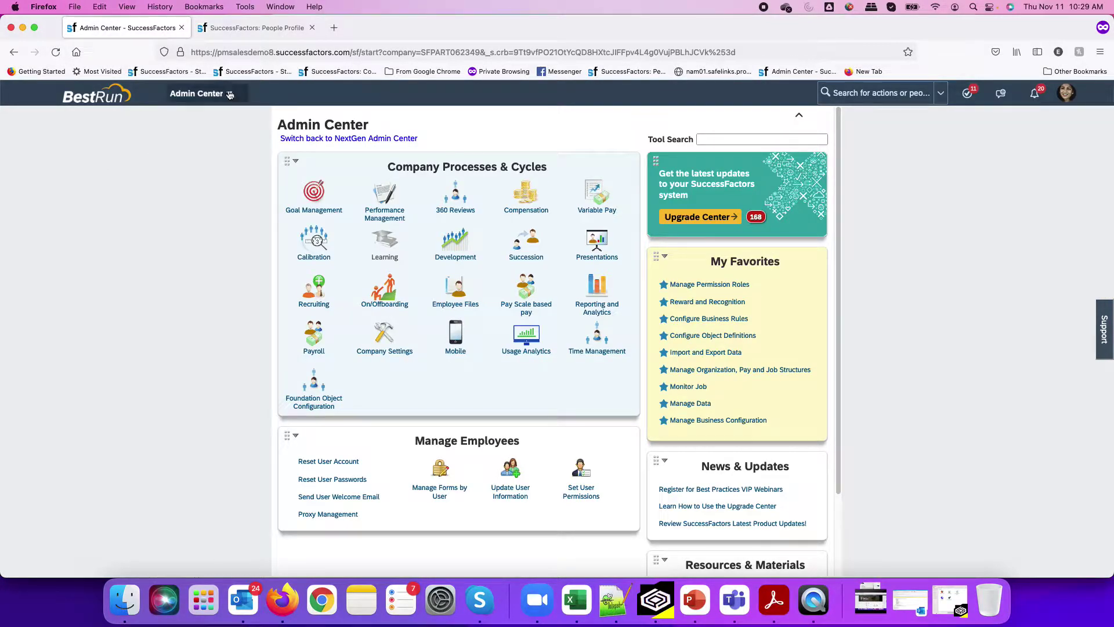
pyautogui.click(255, 28)
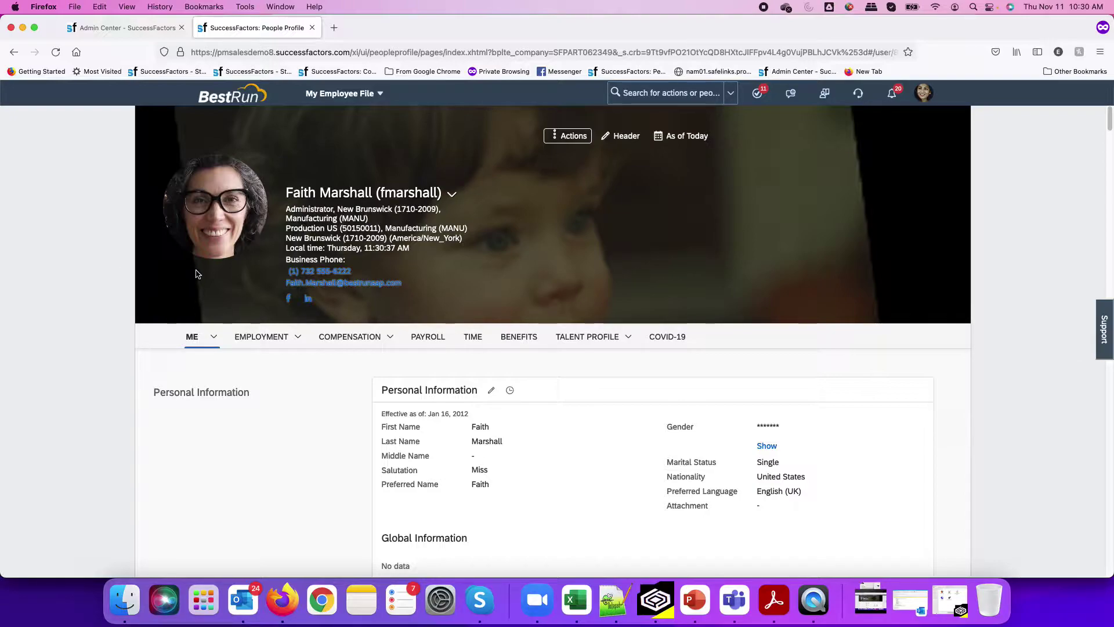
pyautogui.moveTo(187, 189)
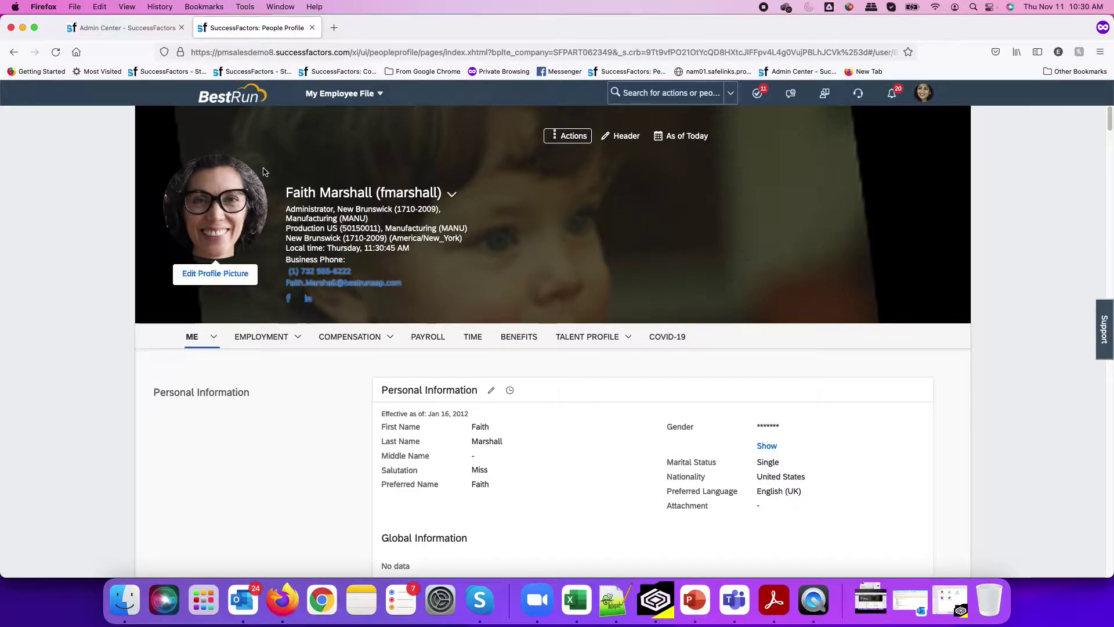
pyautogui.click(267, 341)
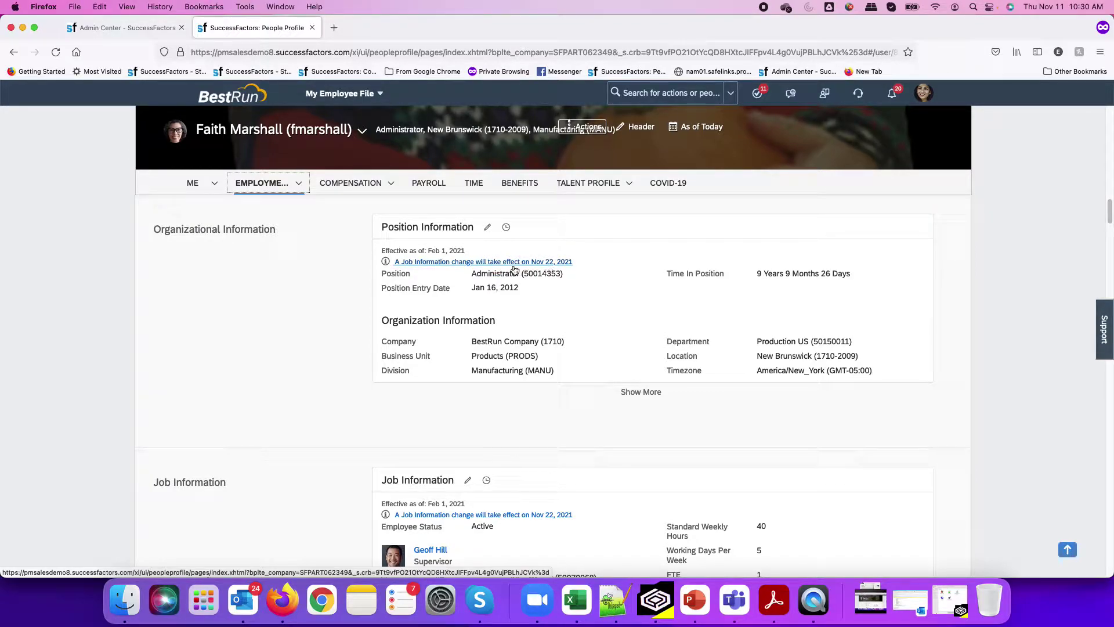
pyautogui.click(506, 227)
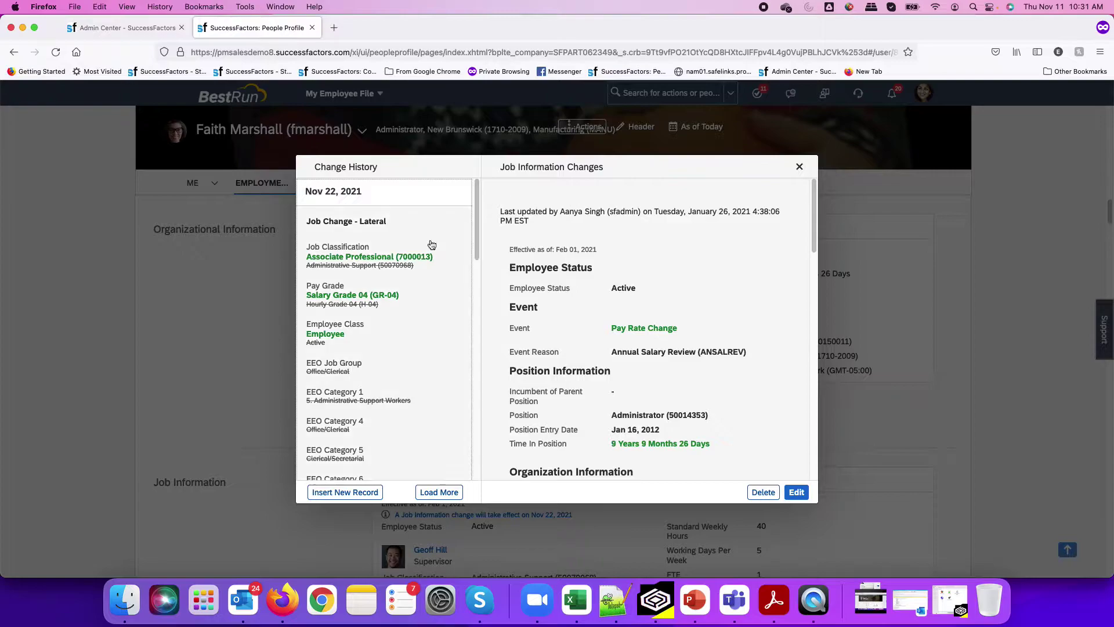
pyautogui.click(372, 221)
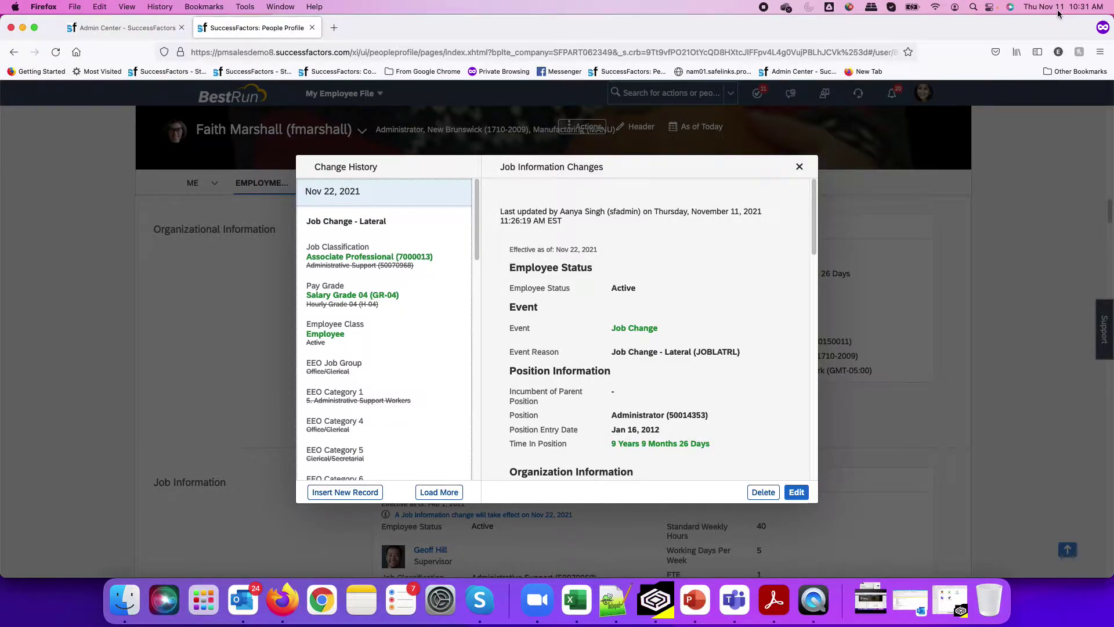
pyautogui.click(801, 169)
# - Start a termination for the employee dated Nov 12, 2021 with the reason Inv Attendance (TERIATTD)
pyautogui.click(590, 134)
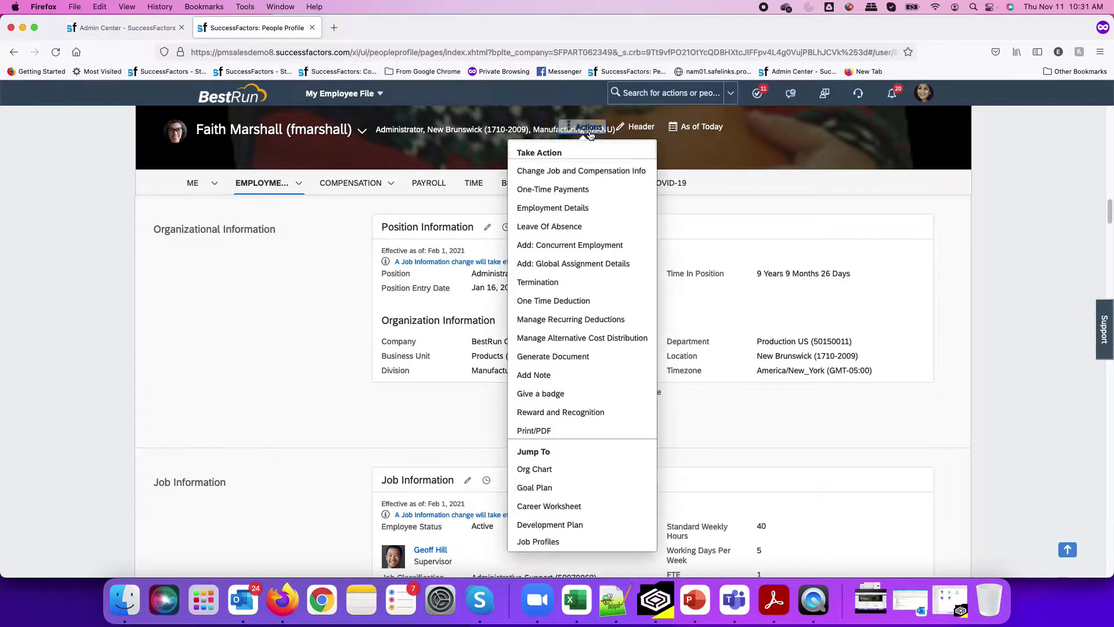
pyautogui.click(553, 287)
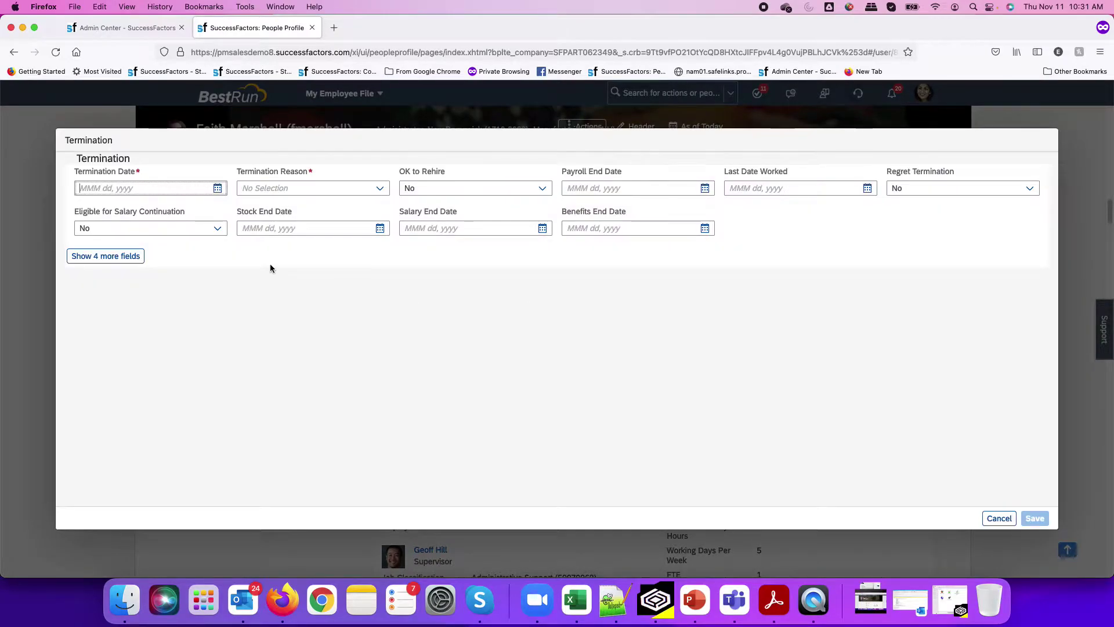
pyautogui.click(217, 188)
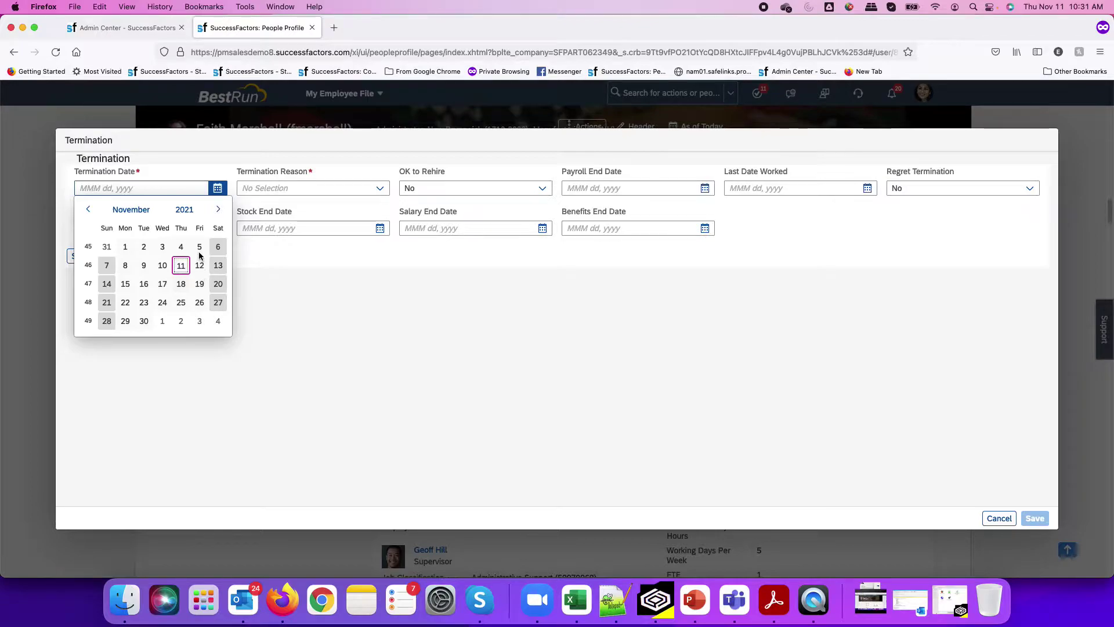
pyautogui.click(202, 268)
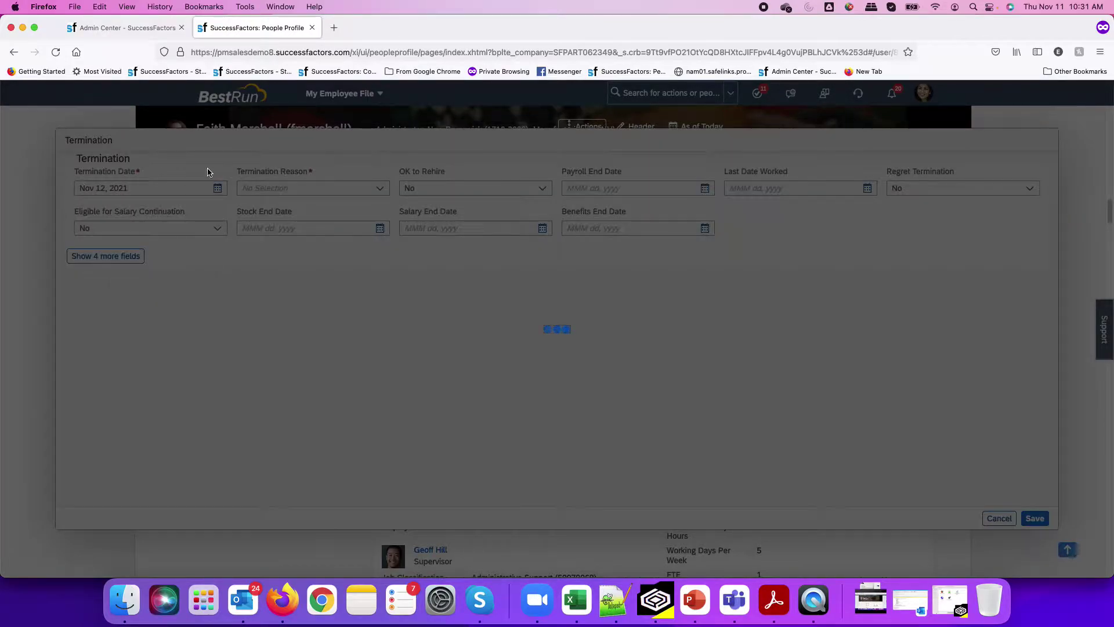
pyautogui.click(381, 194)
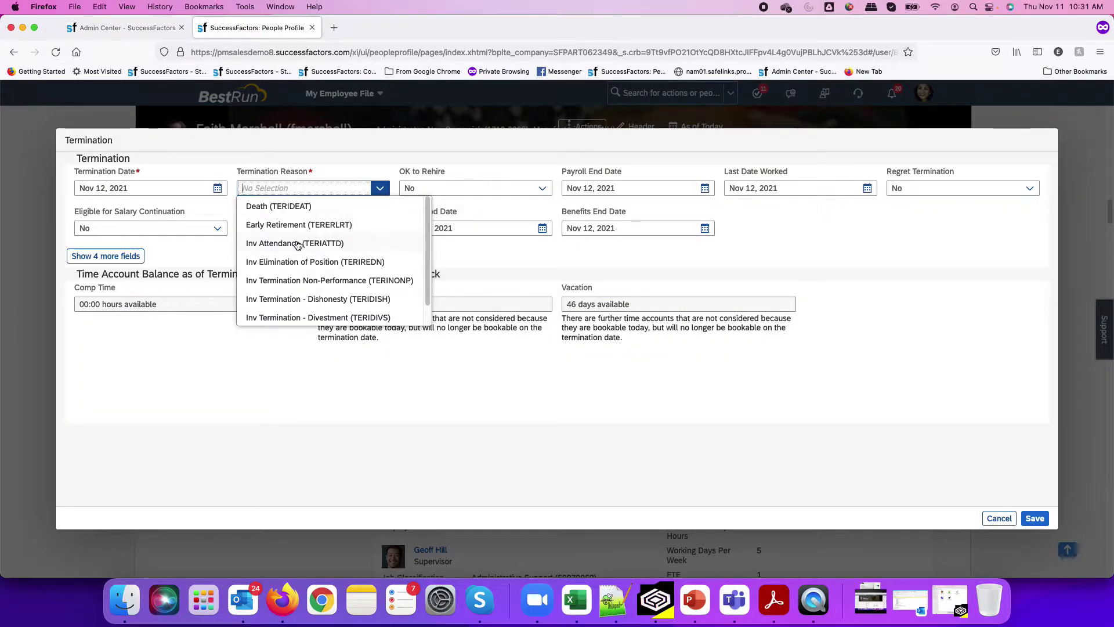
pyautogui.click(297, 244)
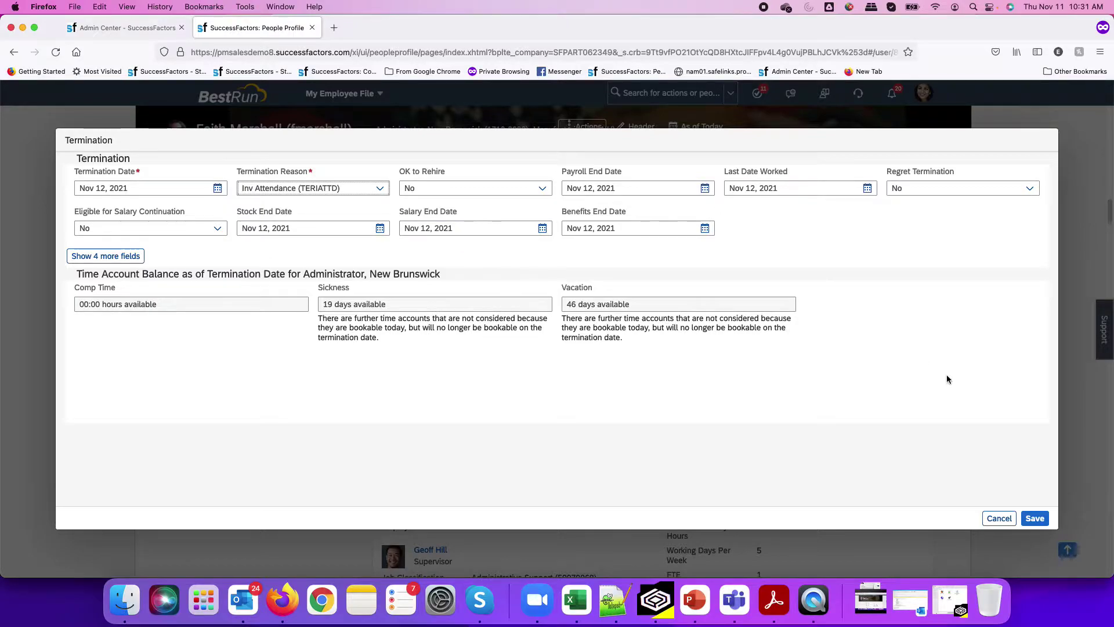
# - Submit the termination as far as the confirmation request, review its workflow participants, and discard the termination without confirming
pyautogui.click(1036, 518)
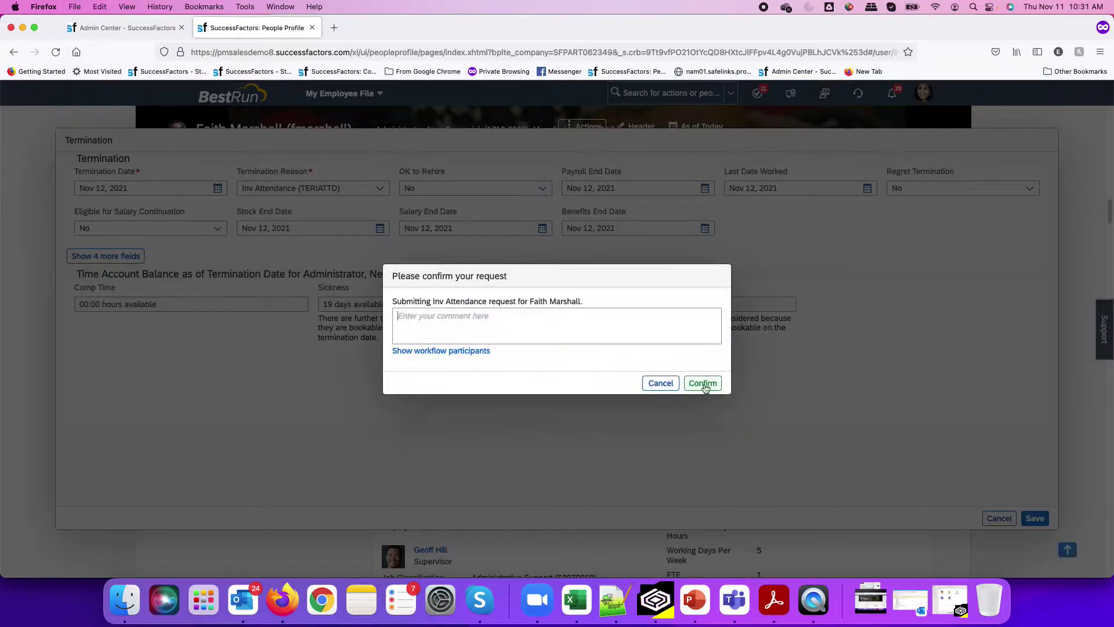
pyautogui.click(441, 351)
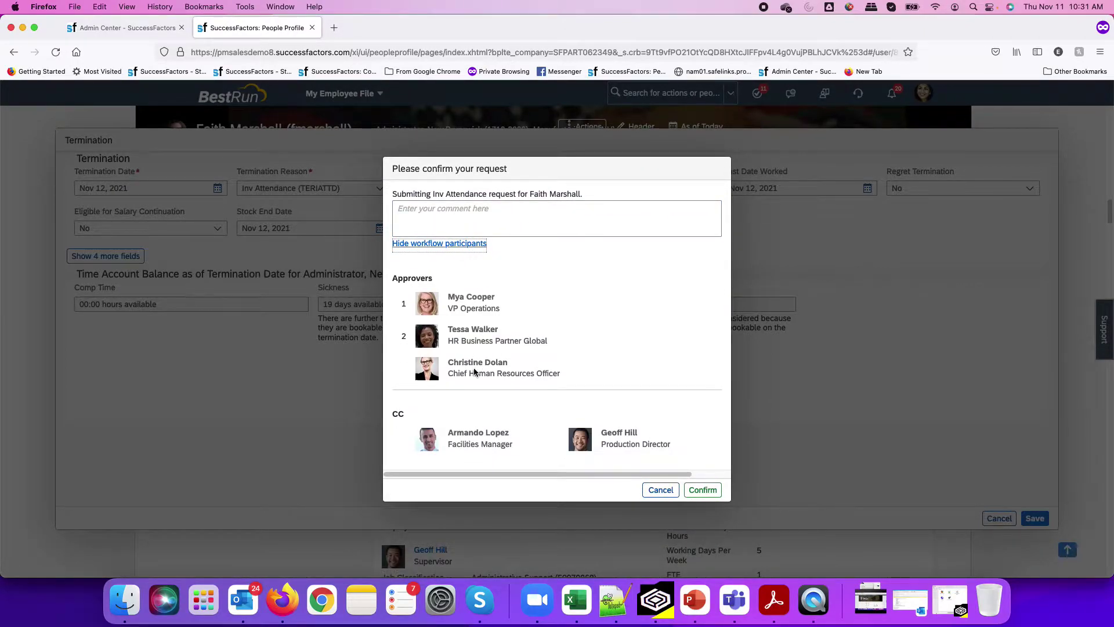
pyautogui.click(660, 491)
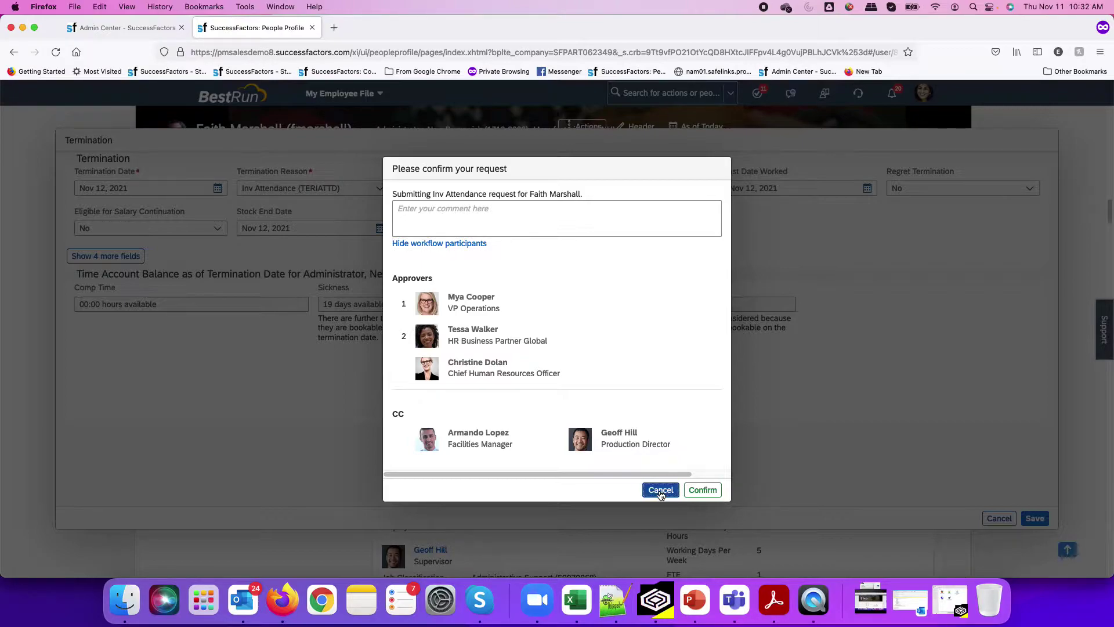
pyautogui.click(986, 519)
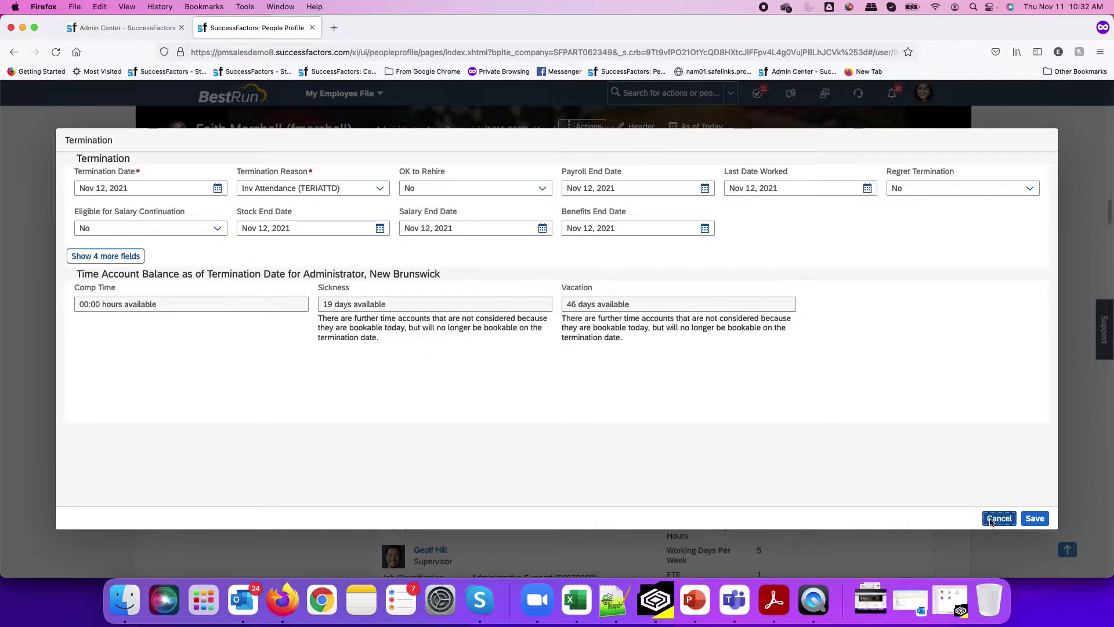
pyautogui.click(593, 356)
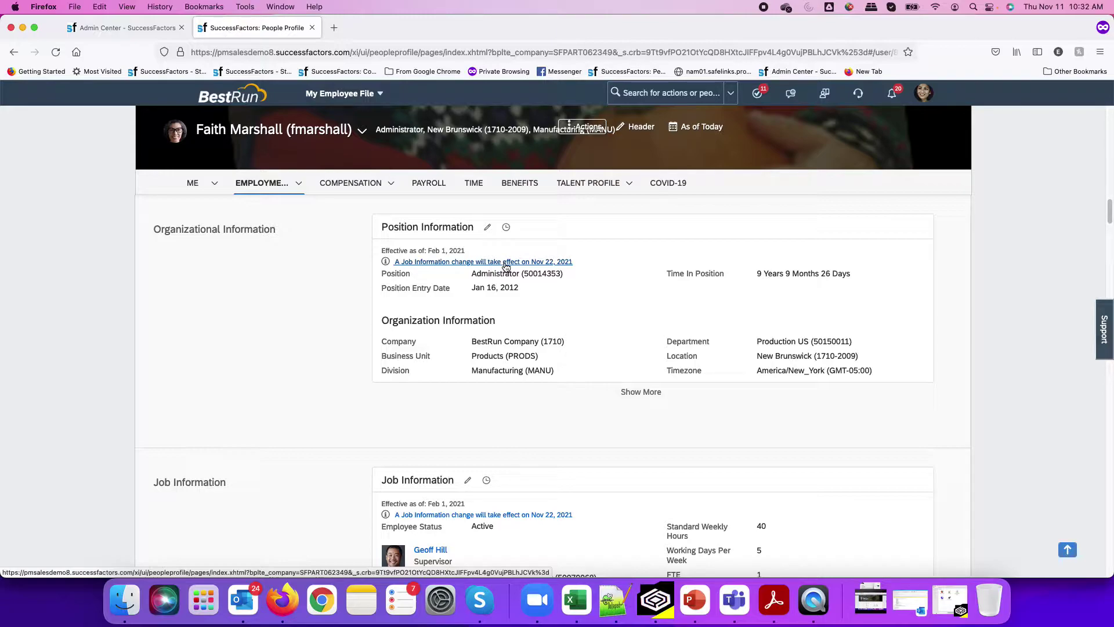
# - Review the Global Settings in Manage Calibration Settings and return to the Admin Center
pyautogui.click(122, 27)
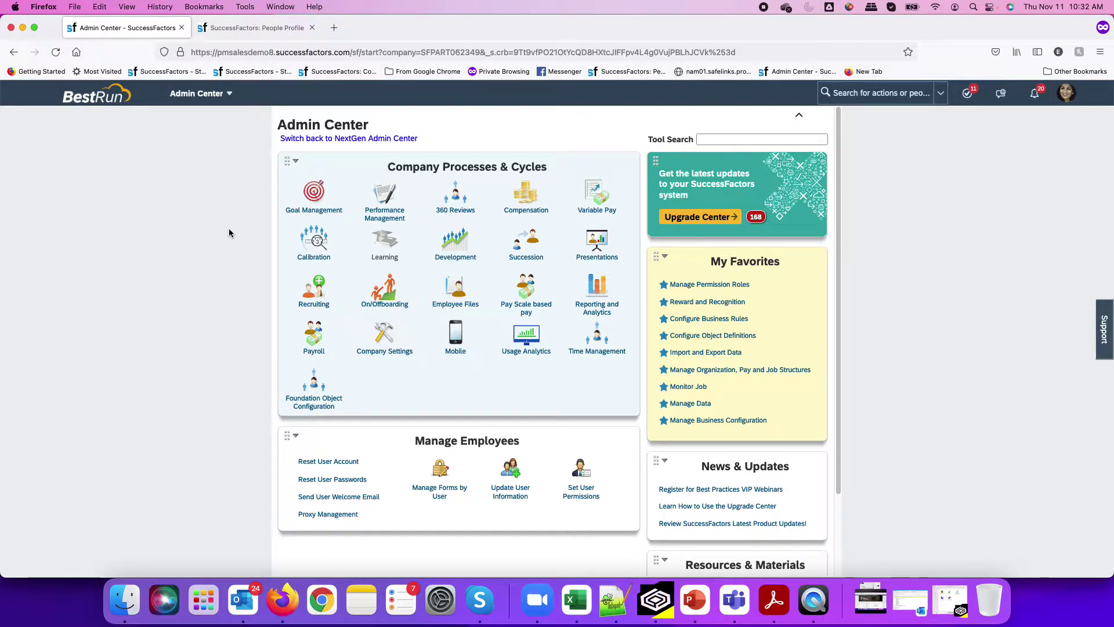
pyautogui.click(319, 250)
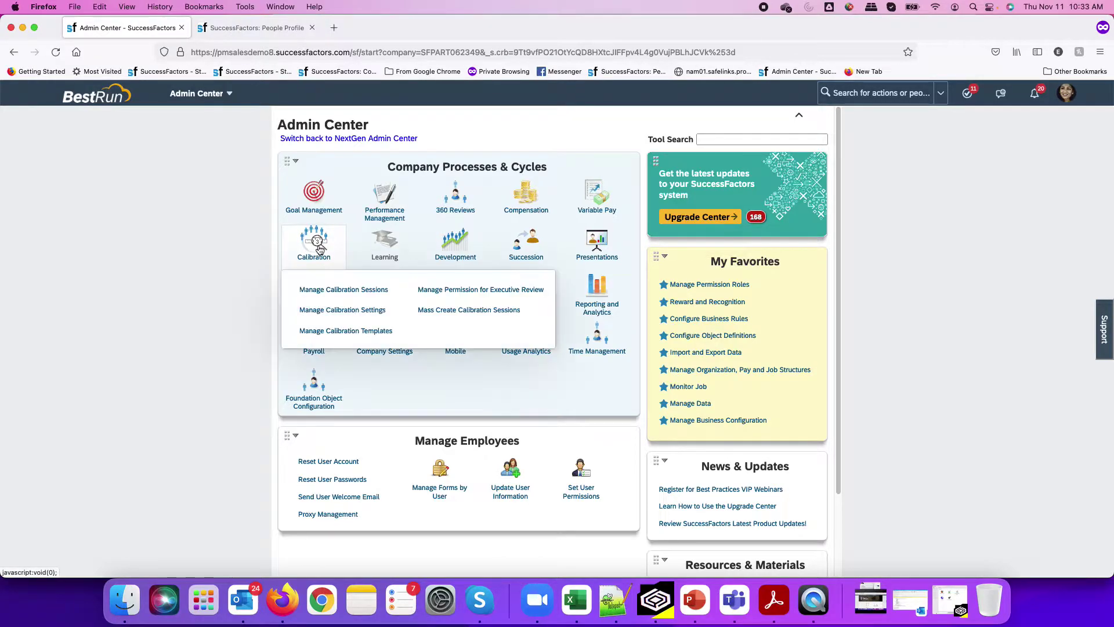
pyautogui.click(376, 314)
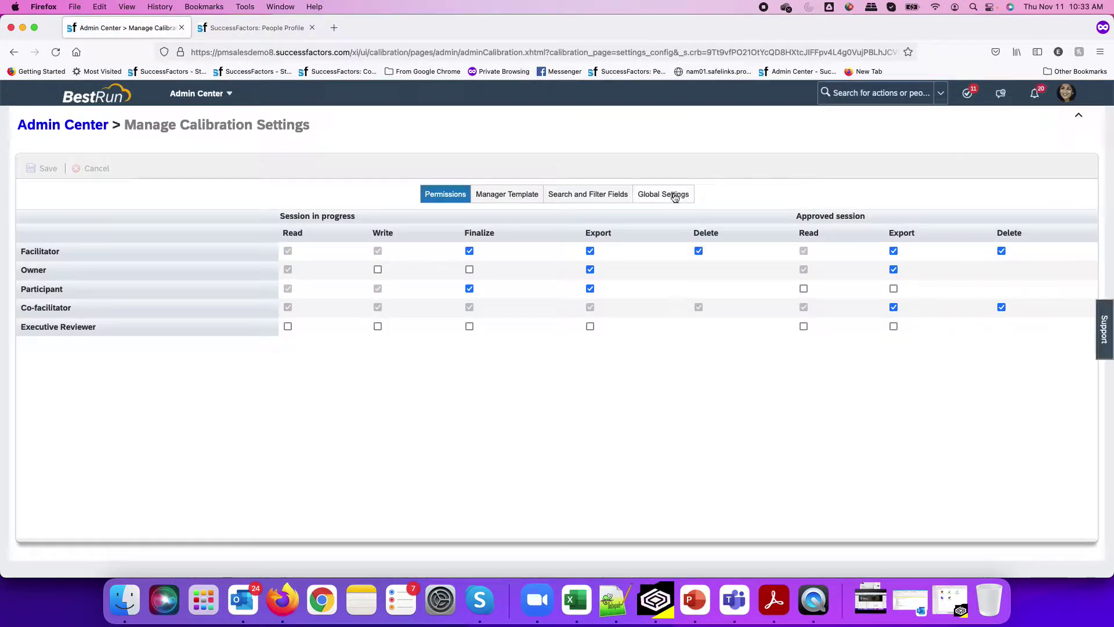
pyautogui.click(680, 198)
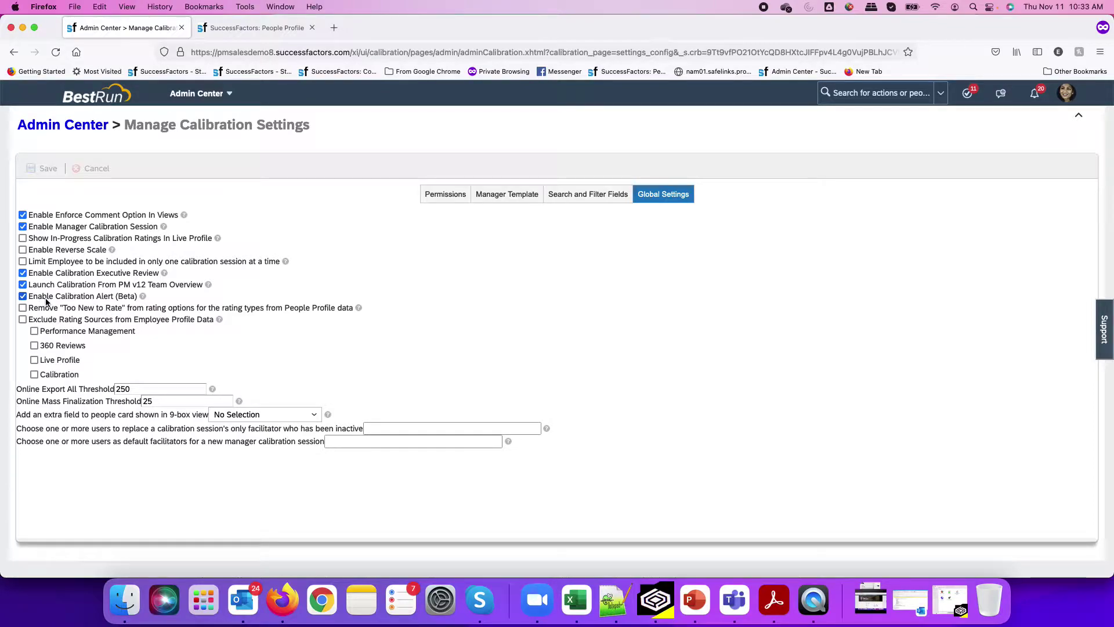
pyautogui.click(88, 127)
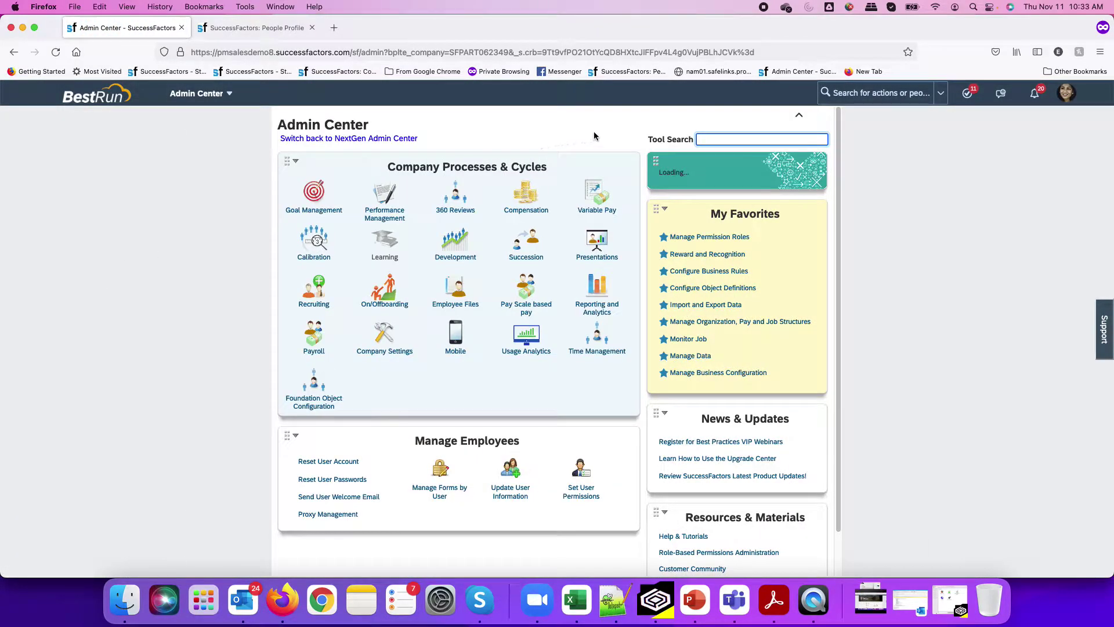
# - Find the Manage Data tool and start a new Message Definition record
pyautogui.write('manage da')
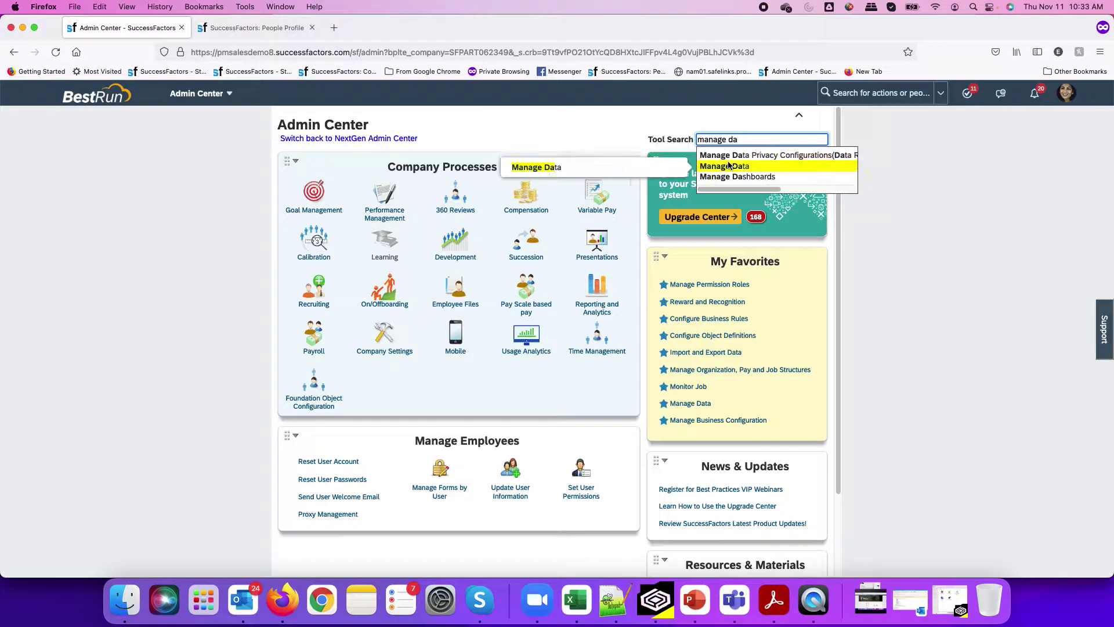
pyautogui.click(729, 166)
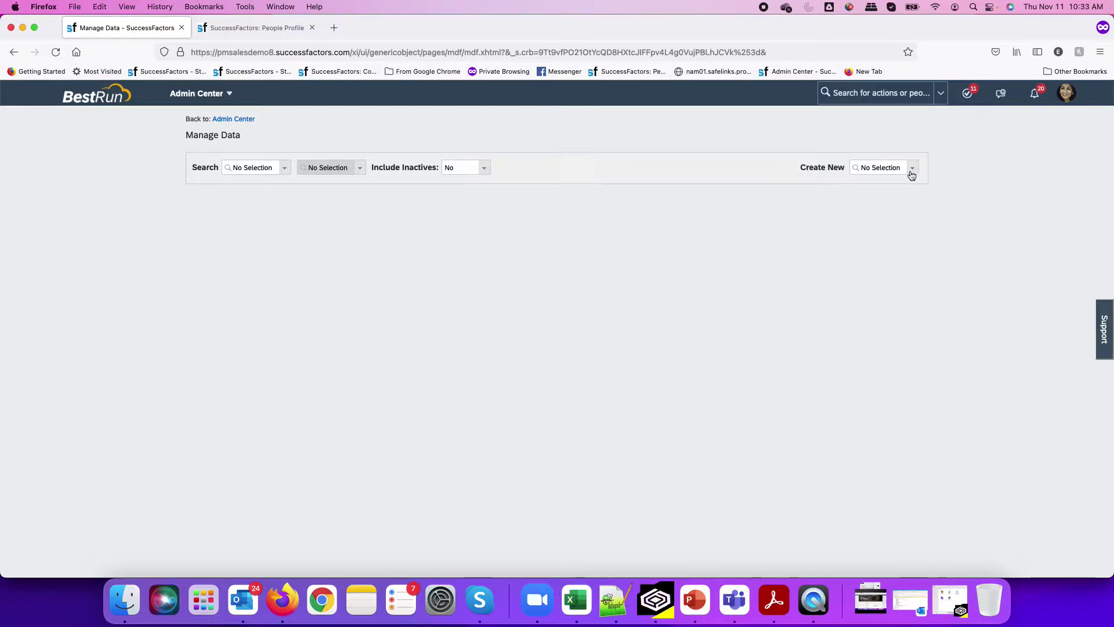
pyautogui.click(882, 167)
pyautogui.write('messa')
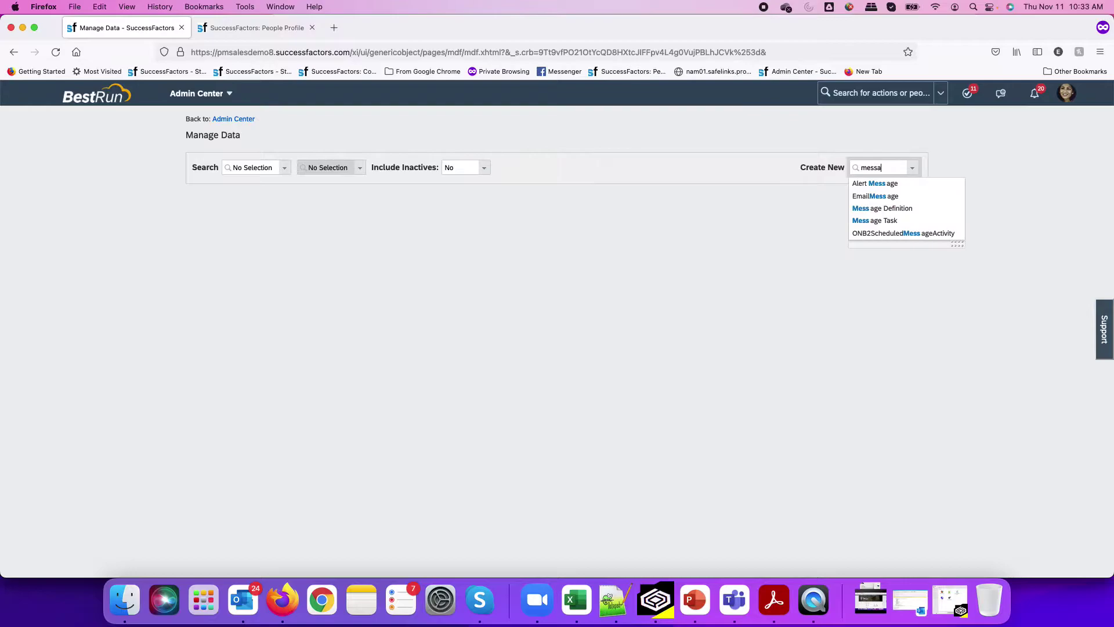
pyautogui.click(880, 208)
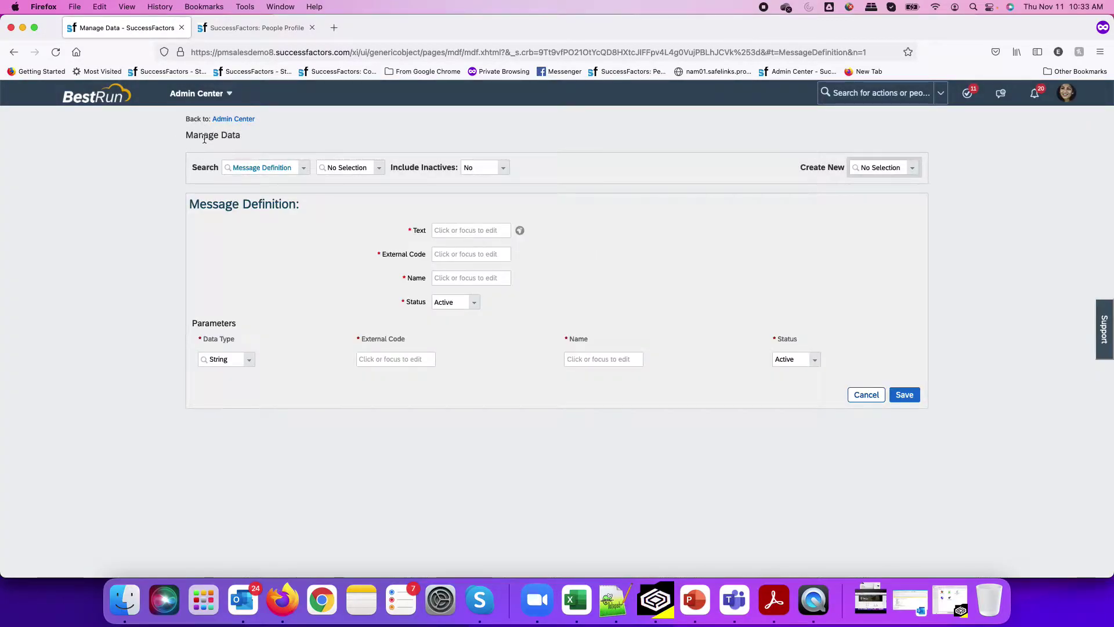
# - Set the message text to "This employee has a future dated transaction, please remove it before recording this termination"
pyautogui.click(442, 230)
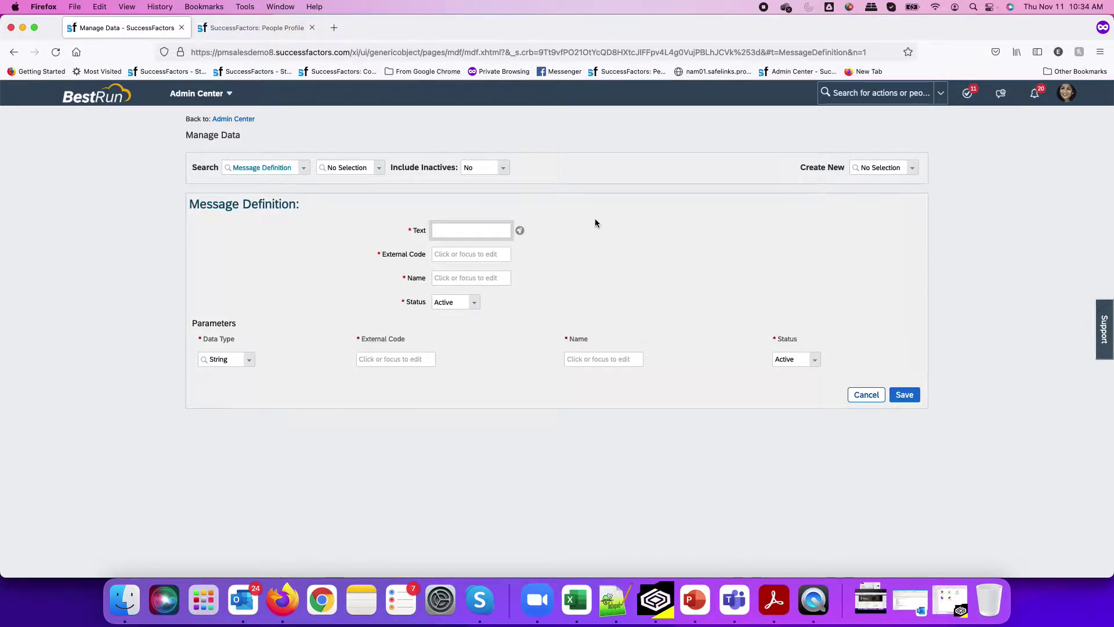
pyautogui.write('This emplo')
pyautogui.write('yee has a ')
pyautogui.write('future dated')
pyautogui.write(' transaction.')
pyautogui.write(' plea')
pyautogui.write('se remove')
pyautogui.write(' it before')
pyautogui.write(' recording t')
pyautogui.write('his termin')
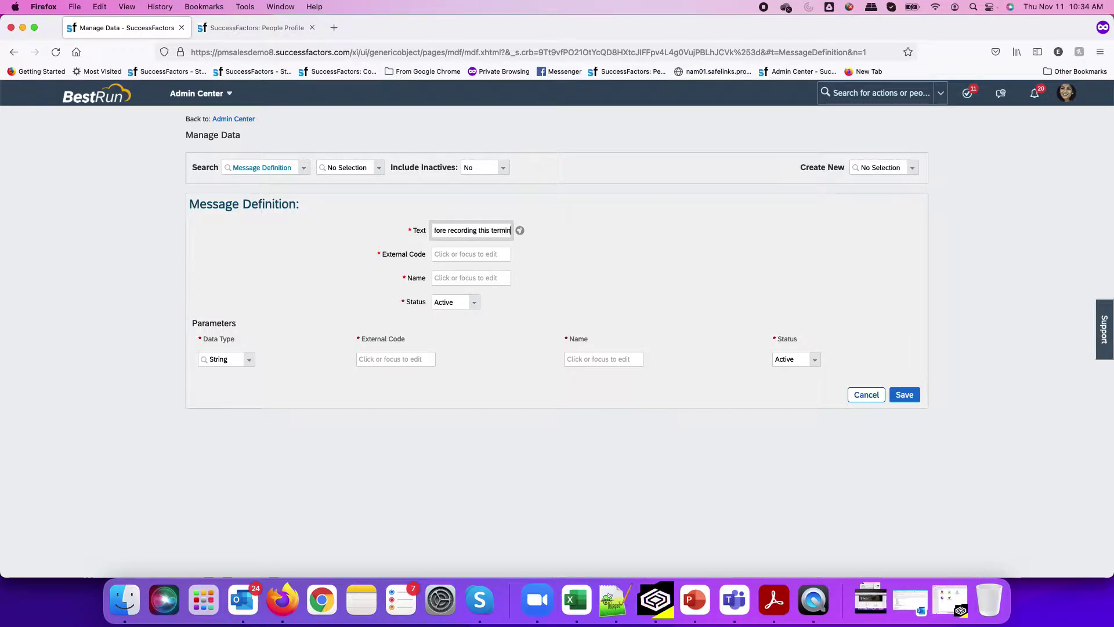
pyautogui.write('ation')
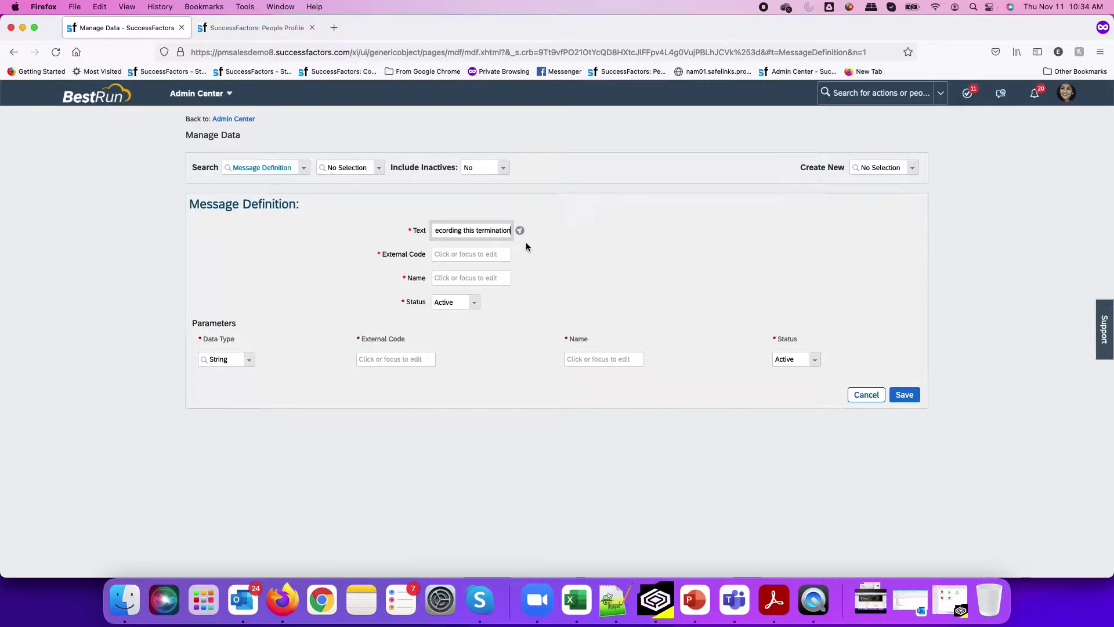
# - Set both the external code and the name to TermFutureDateTransaction and save the message definition
pyautogui.click(495, 257)
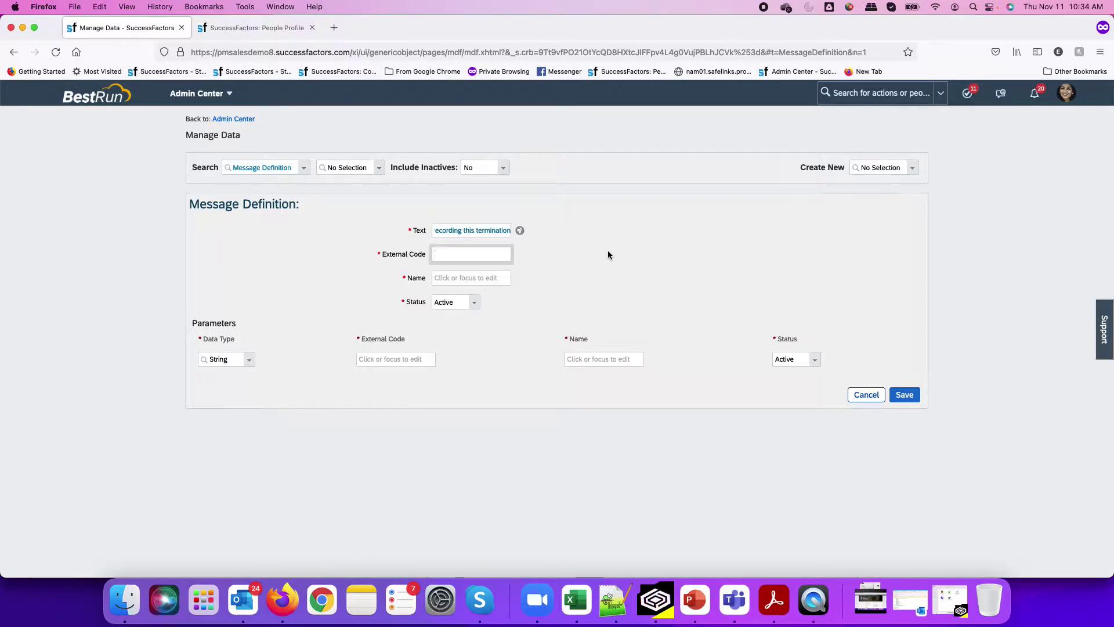
pyautogui.write('Term')
pyautogui.write('FutureDate')
pyautogui.write('Tran')
pyautogui.write('saction')
pyautogui.press('super+a')
pyautogui.press('super+c')
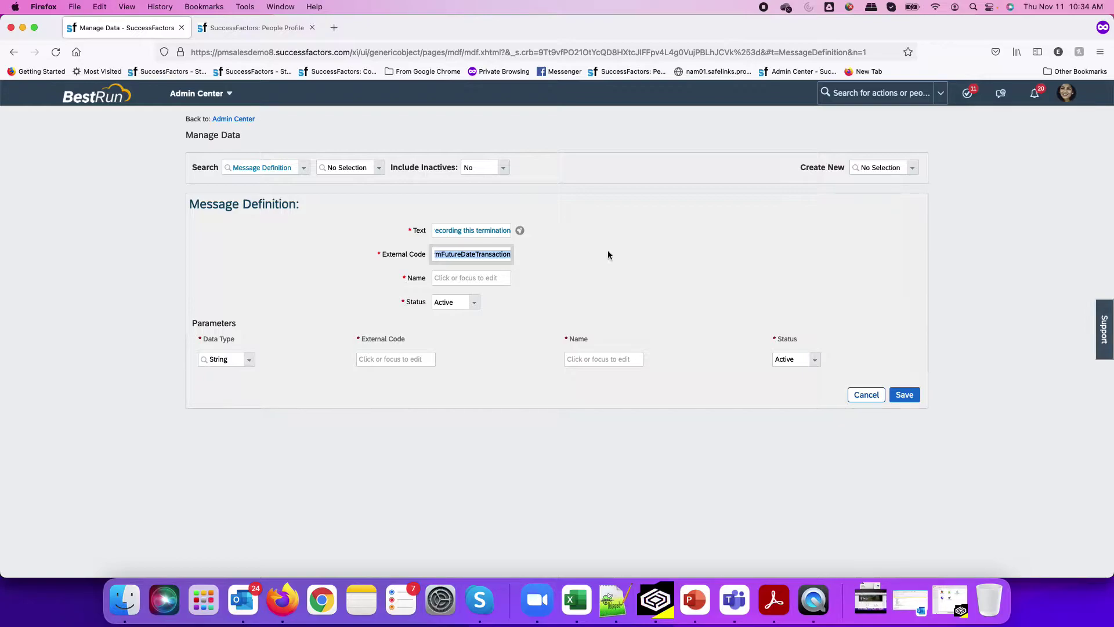
pyautogui.click(460, 278)
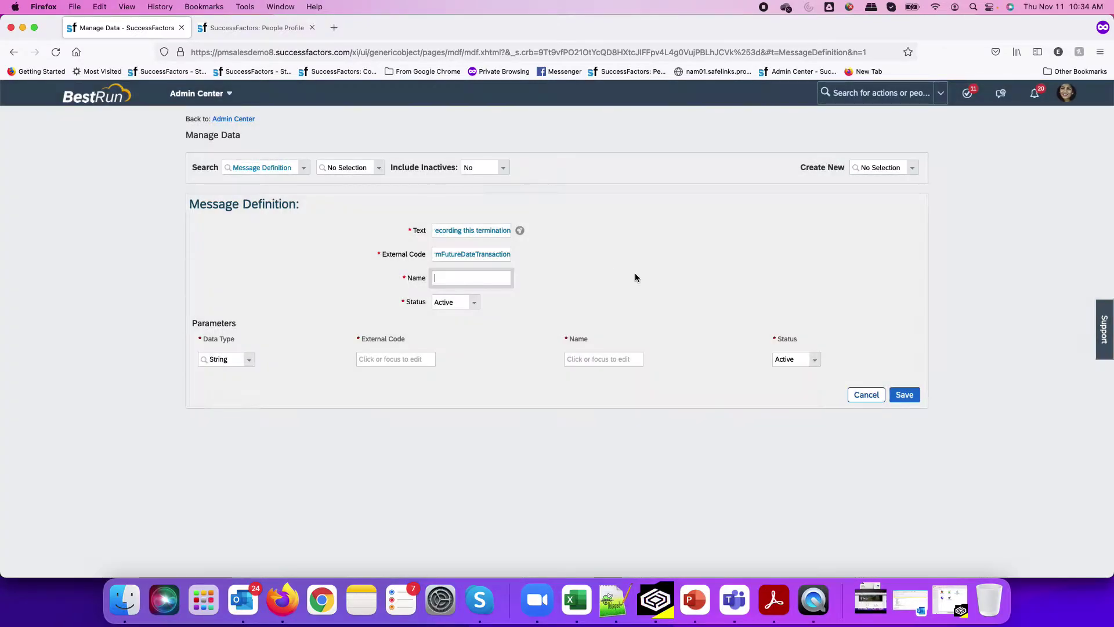
pyautogui.press('super+v')
pyautogui.click(907, 397)
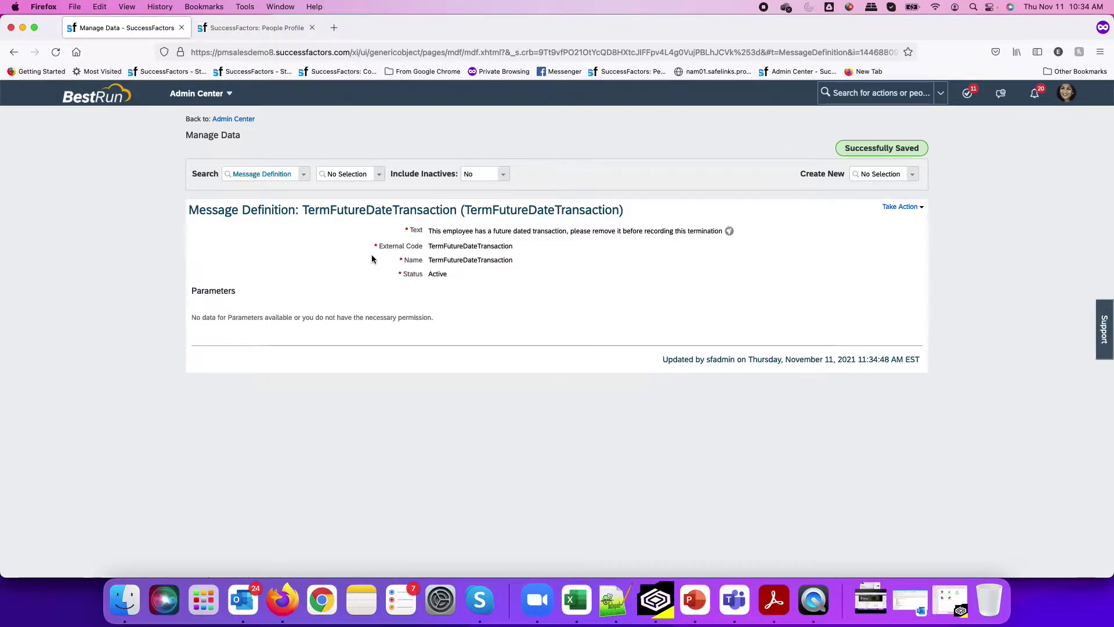
# - Return to the Admin Center and open Manage Business Configuration for the Employee Central HRIS elements
pyautogui.click(241, 119)
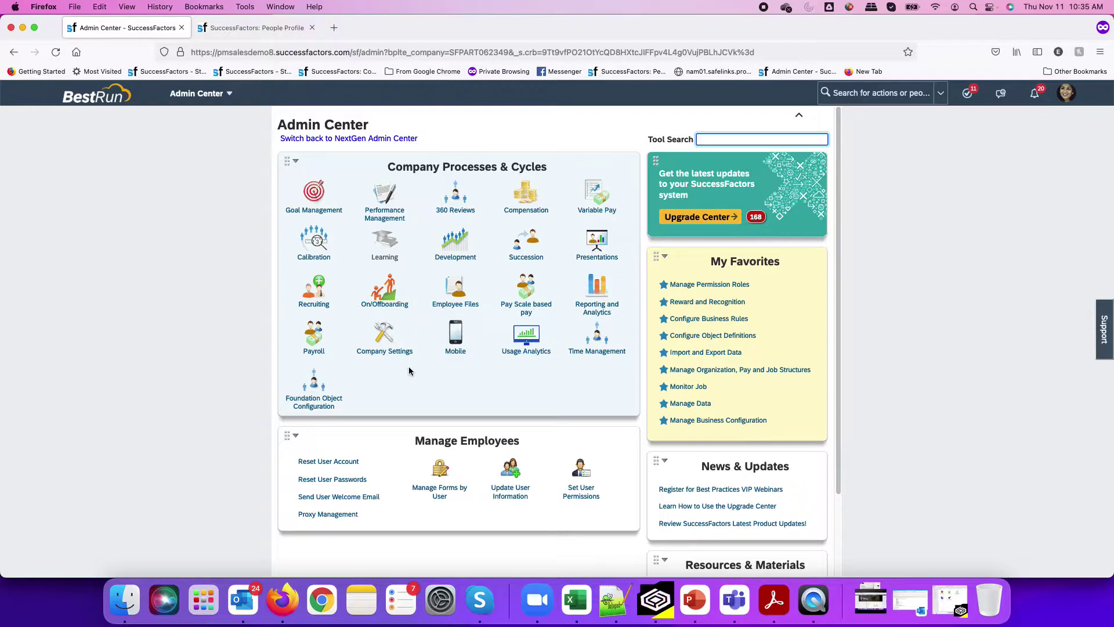
pyautogui.click(384, 343)
pyautogui.scroll(-3, 380, 400)
pyautogui.scroll(-2, 387, 338)
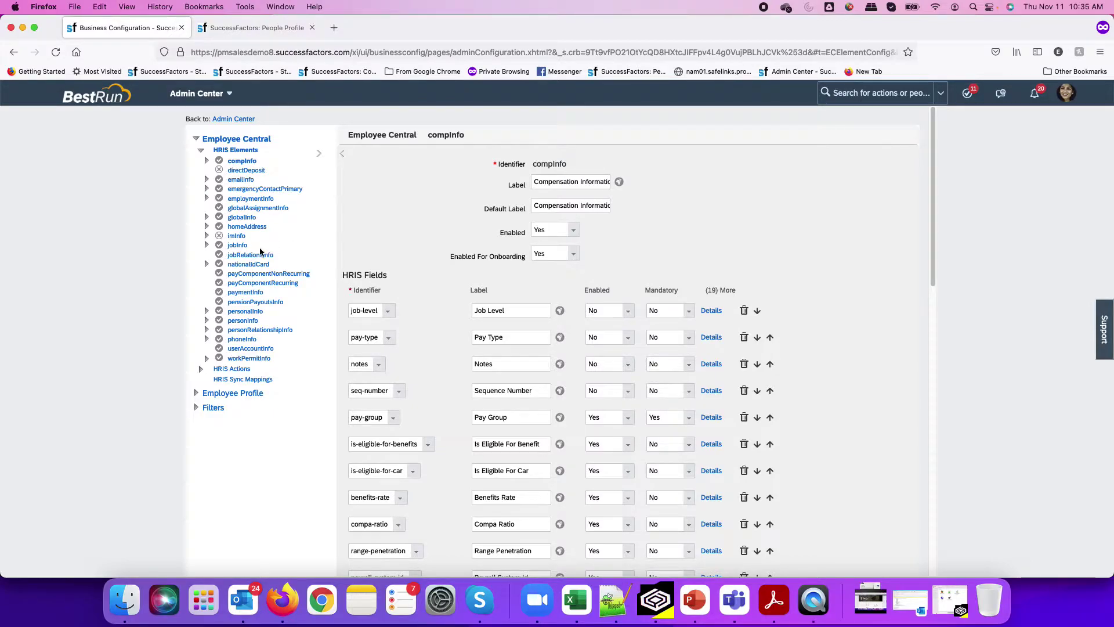
# - Add a trigger rule entry to the jobInfo element with base object Job Information Model and event type onSave
pyautogui.click(235, 246)
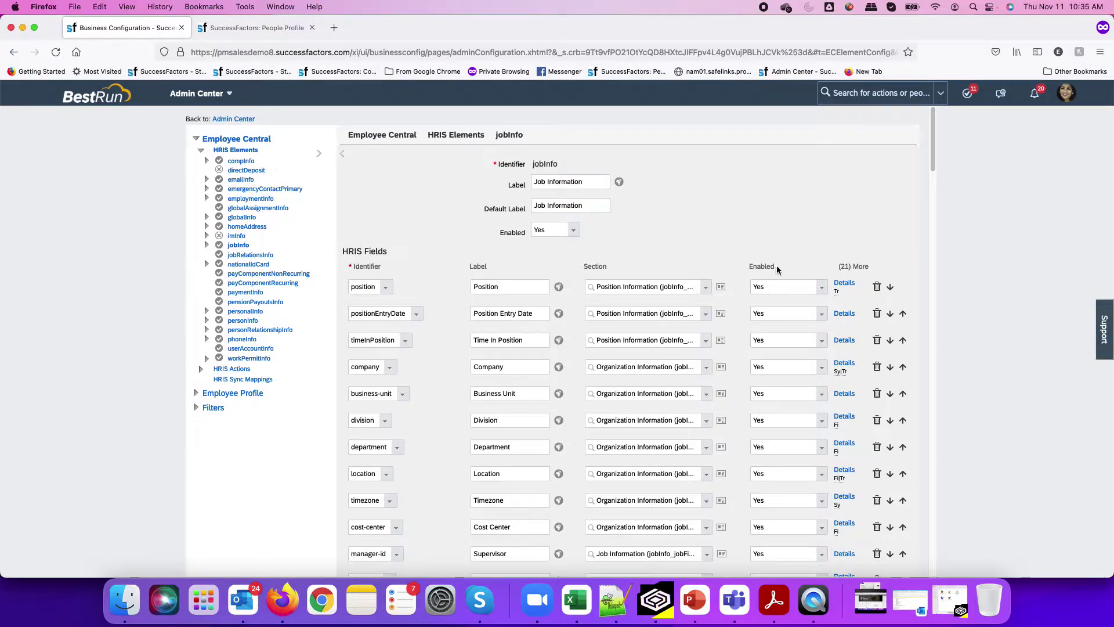
pyautogui.scroll(-5, 867, 334)
pyautogui.scroll(-20, 865, 338)
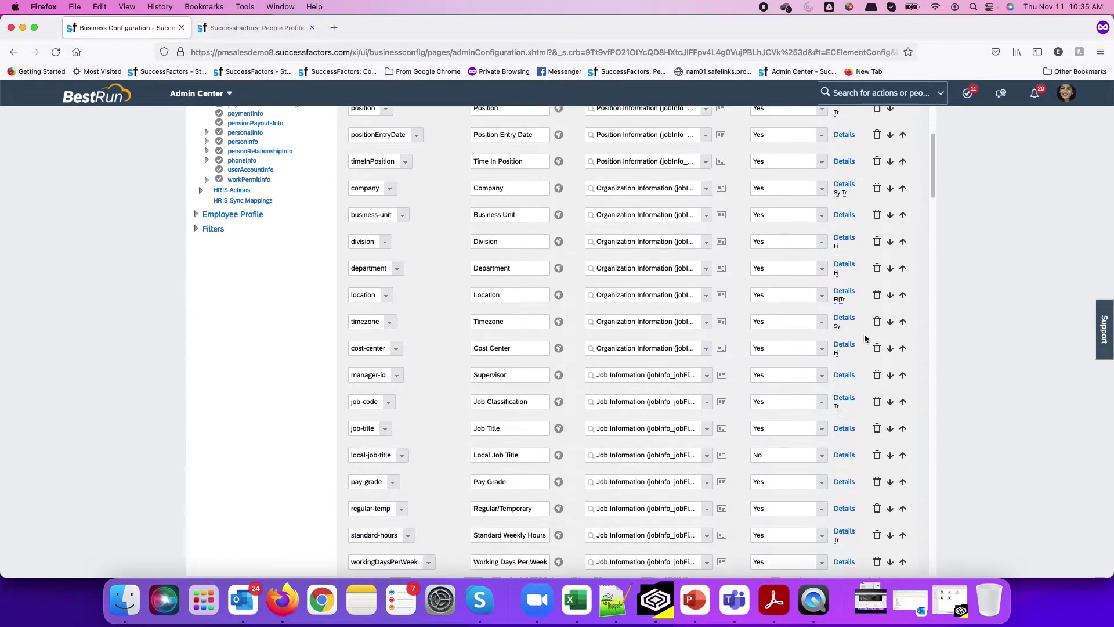
pyautogui.scroll(-20, 864, 337)
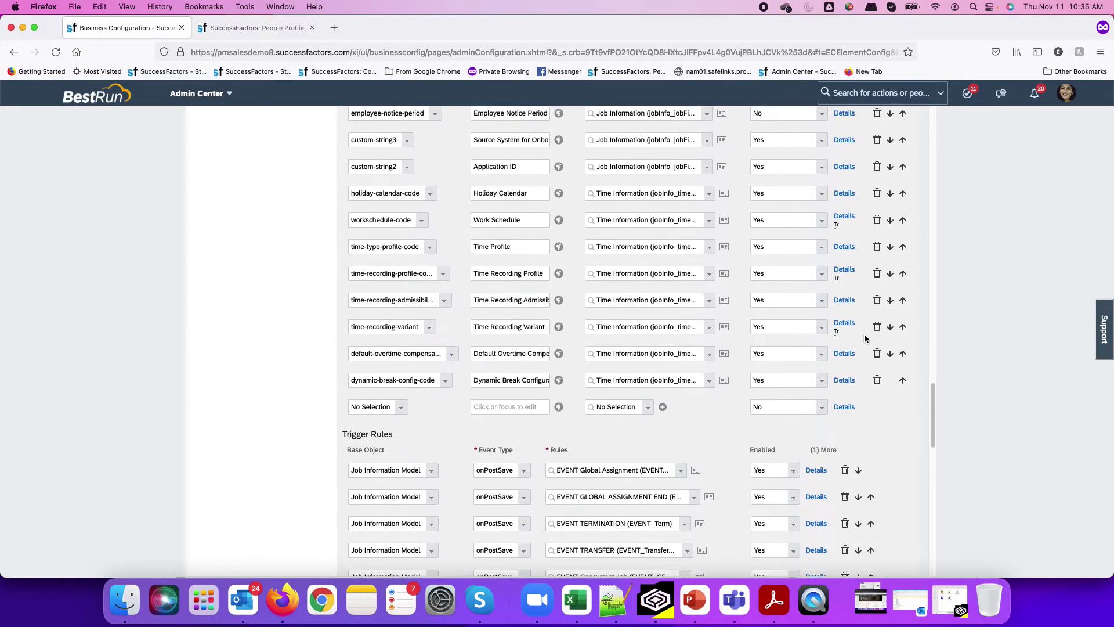
pyautogui.scroll(-20, 865, 338)
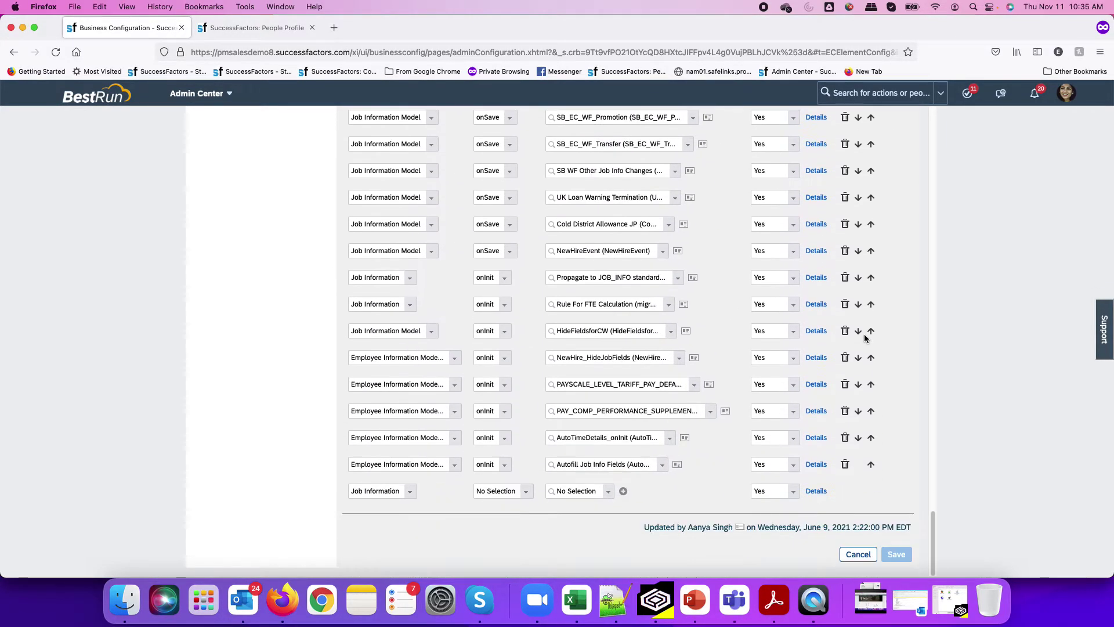
pyautogui.click(414, 500)
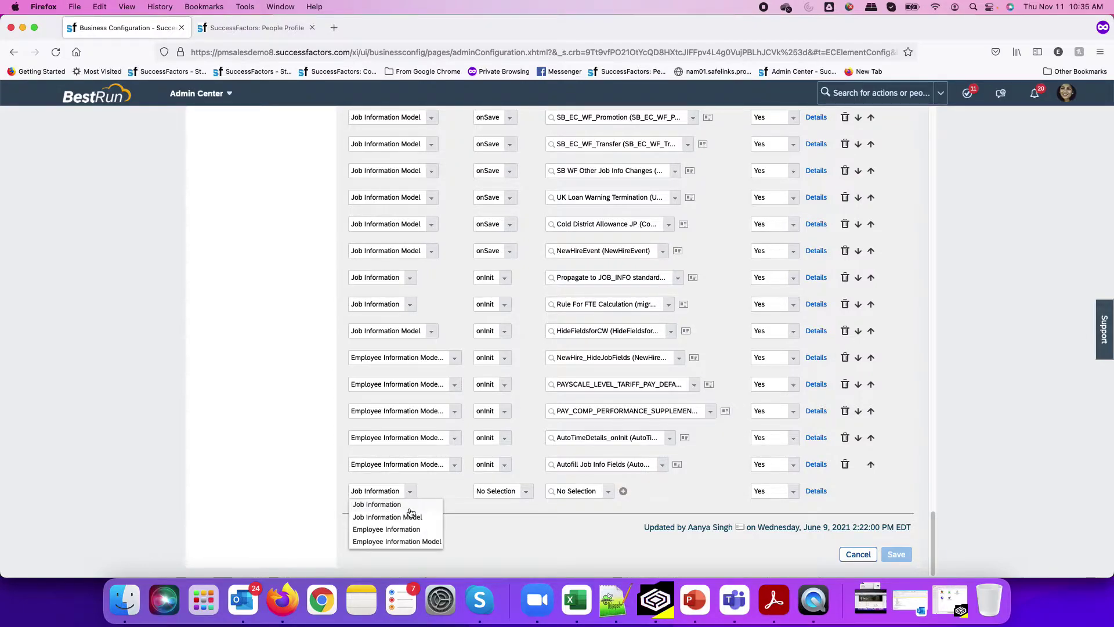
pyautogui.click(386, 519)
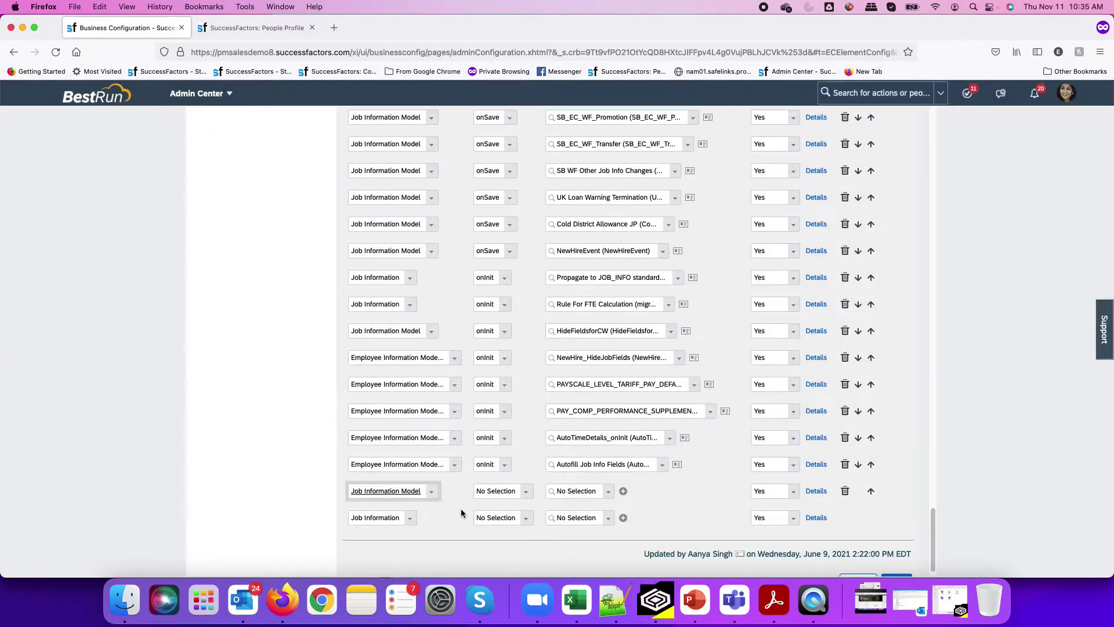
pyautogui.click(525, 496)
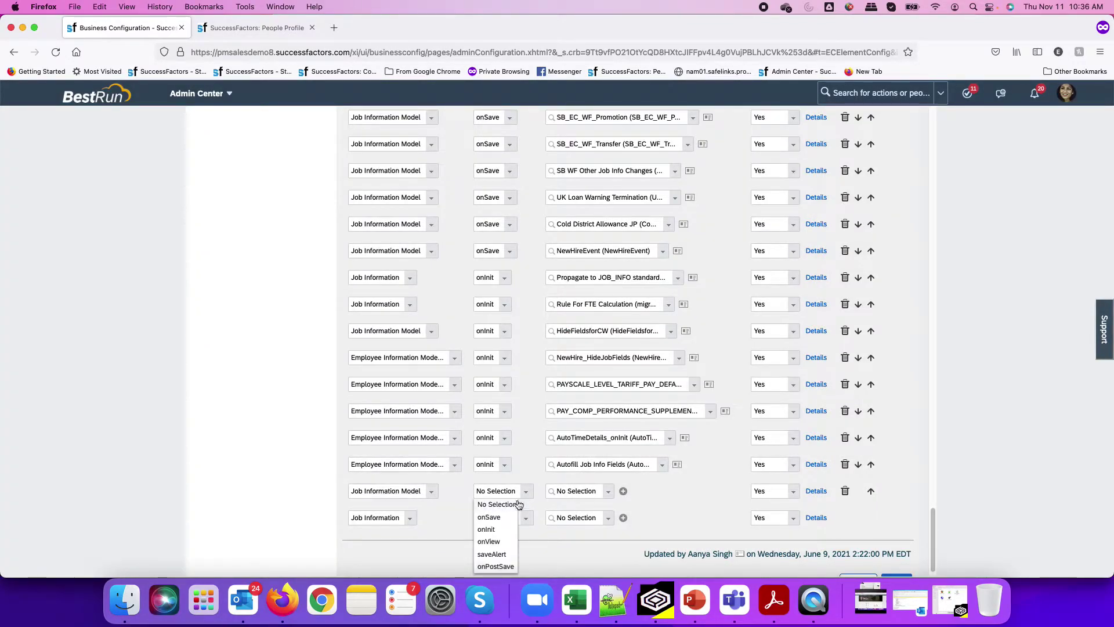
pyautogui.click(493, 523)
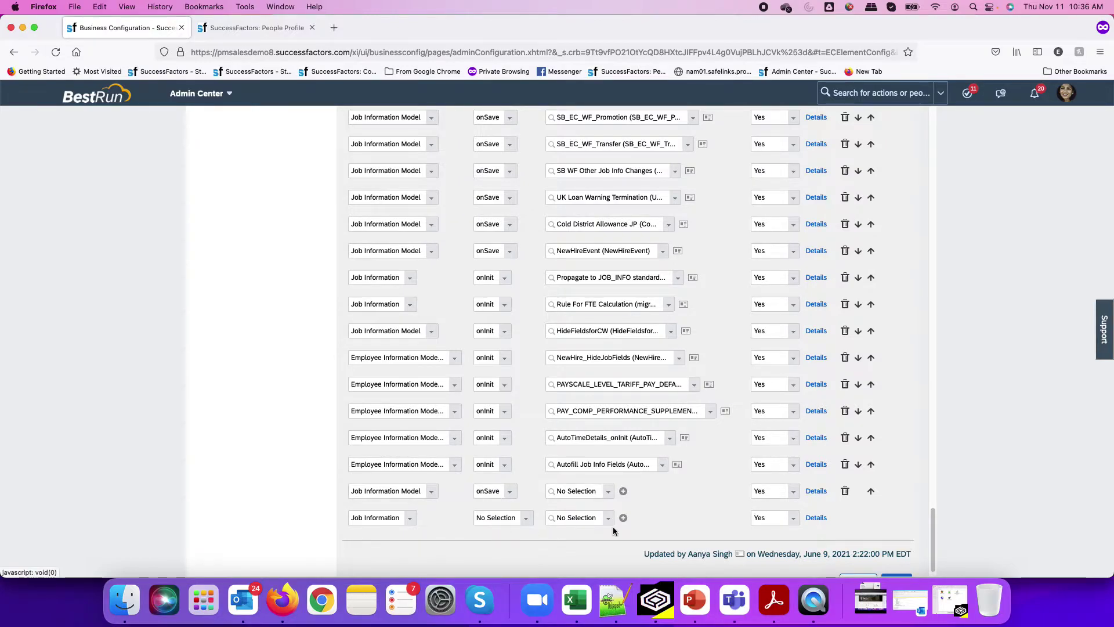
# - Create a new business rule for this entry from the Basic scenario, named "Termination - Check Future Dated Transactions"
pyautogui.click(624, 492)
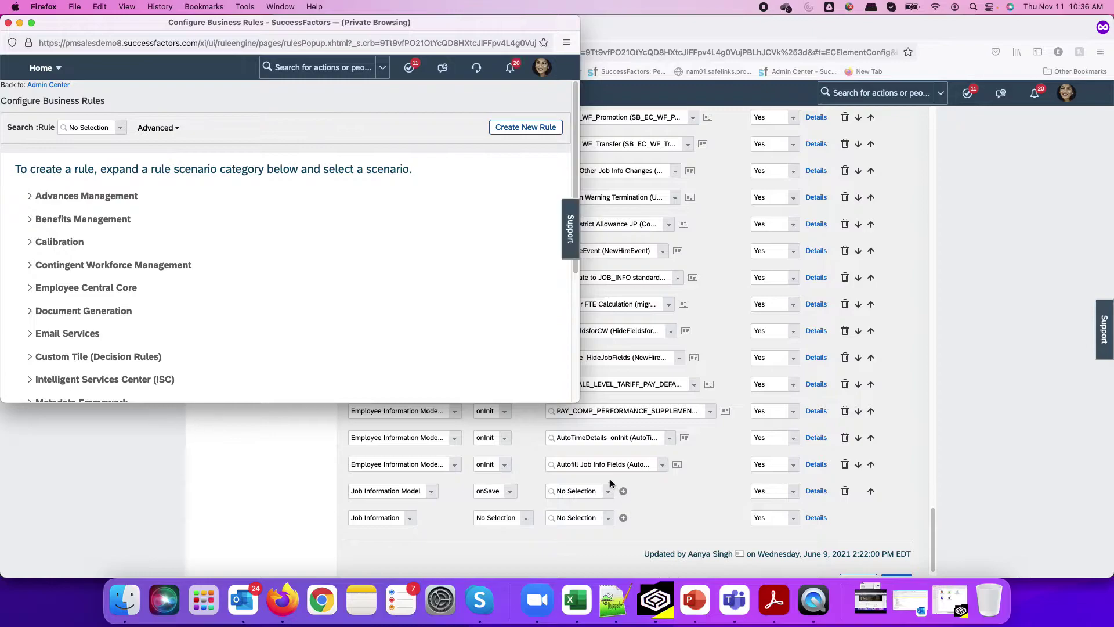
pyautogui.doubleClick(464, 25)
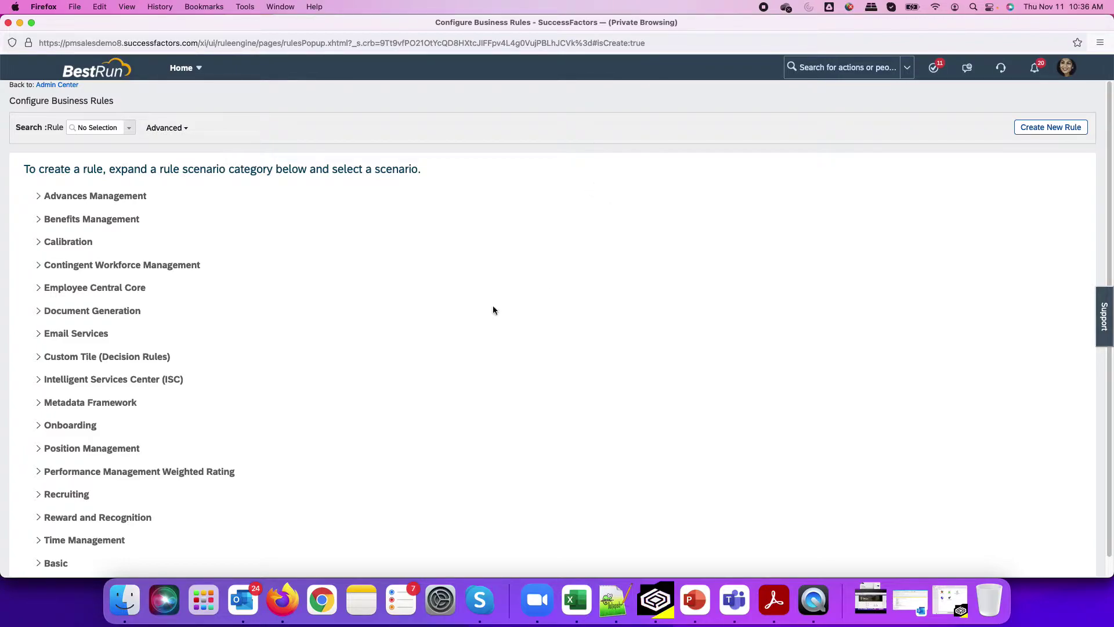
pyautogui.scroll(-1, 493, 308)
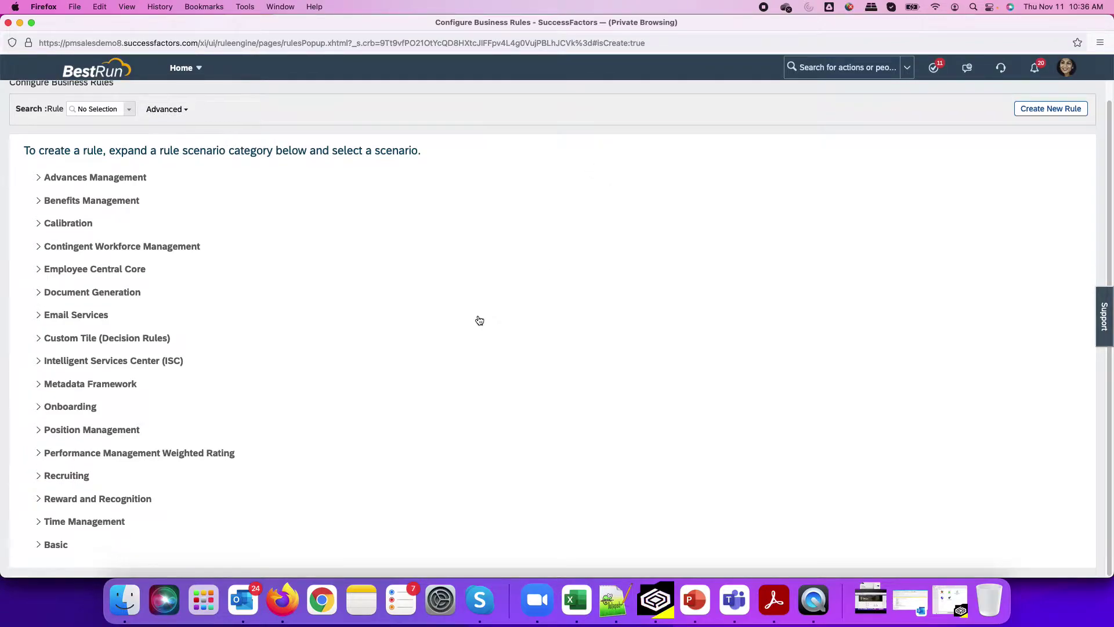
pyautogui.click(41, 548)
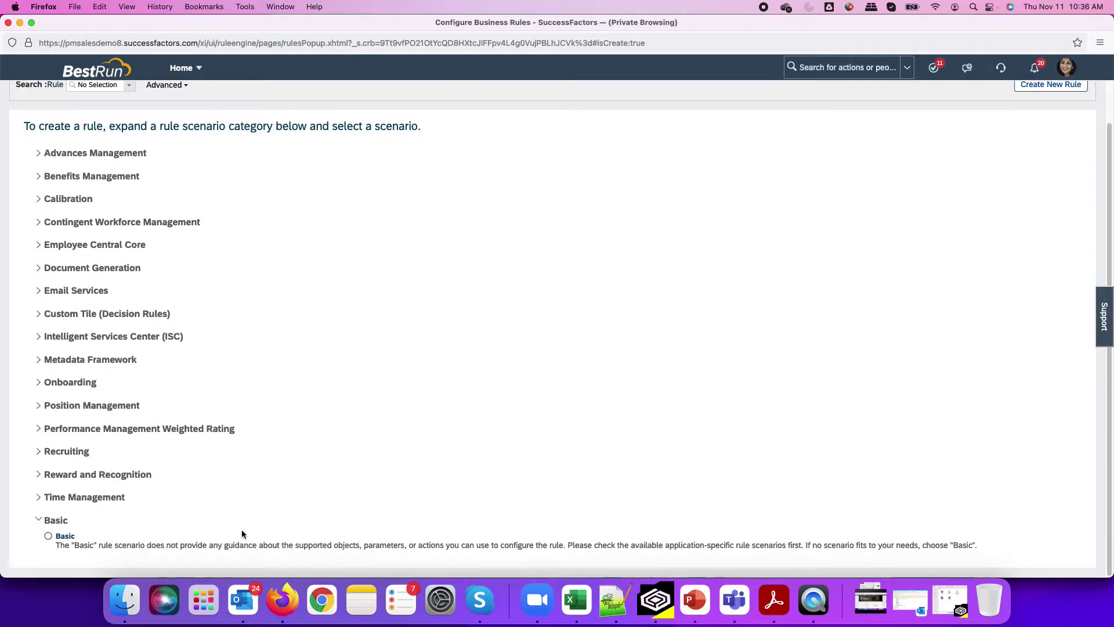
pyautogui.click(106, 540)
pyautogui.click(751, 221)
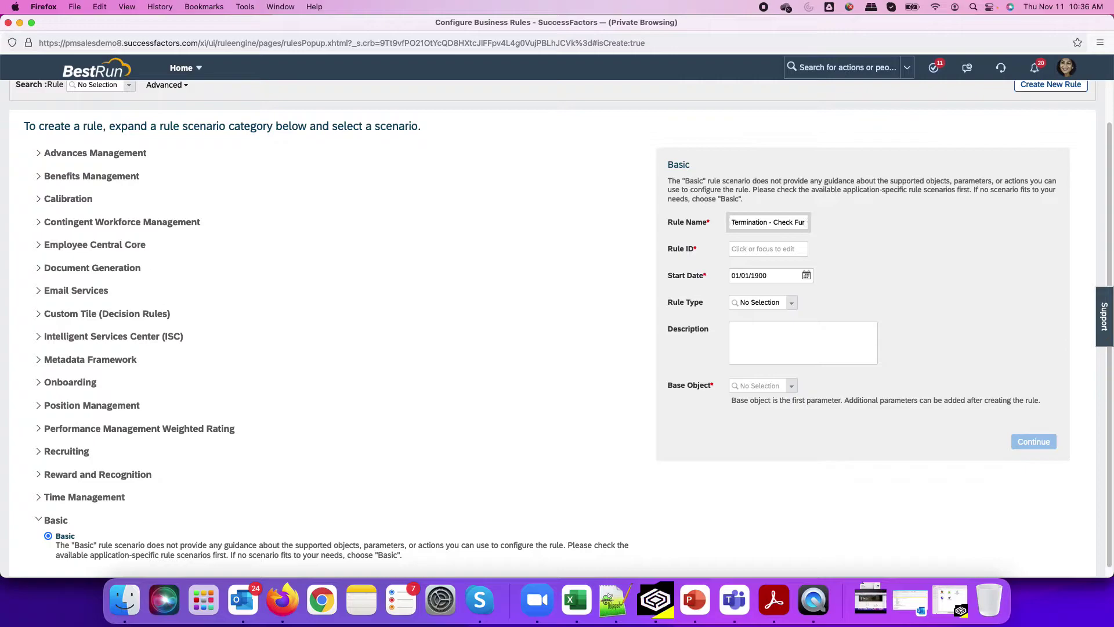
pyautogui.write('ture Dated Transactions')
pyautogui.click(879, 288)
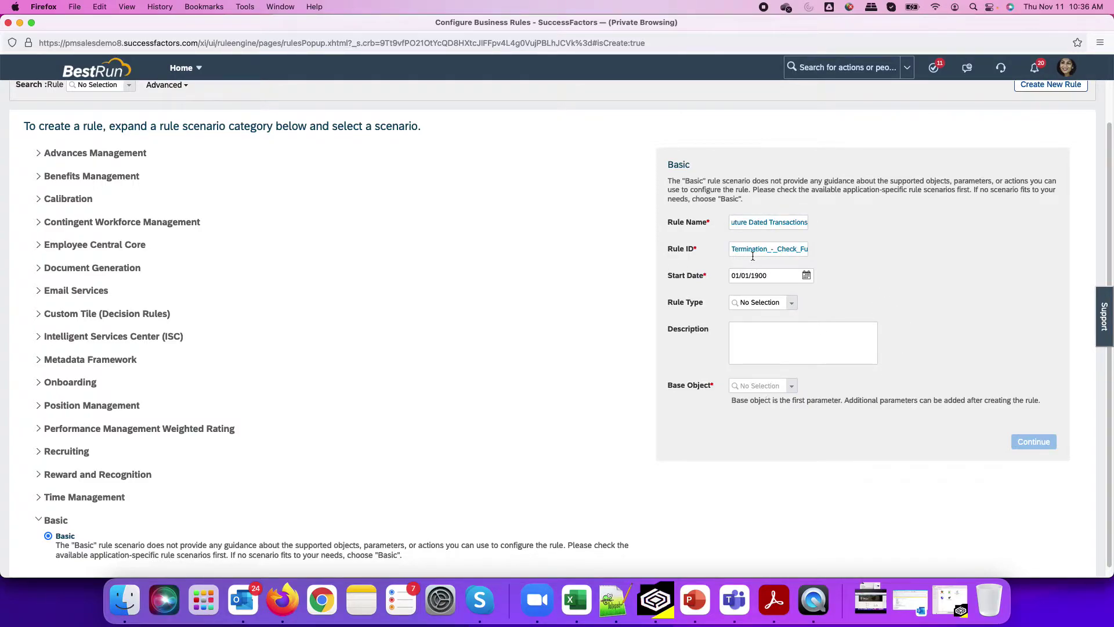
# - Set the rule's base object to Job Information Model and continue to the rule's definition
pyautogui.click(770, 391)
pyautogui.write('job infor')
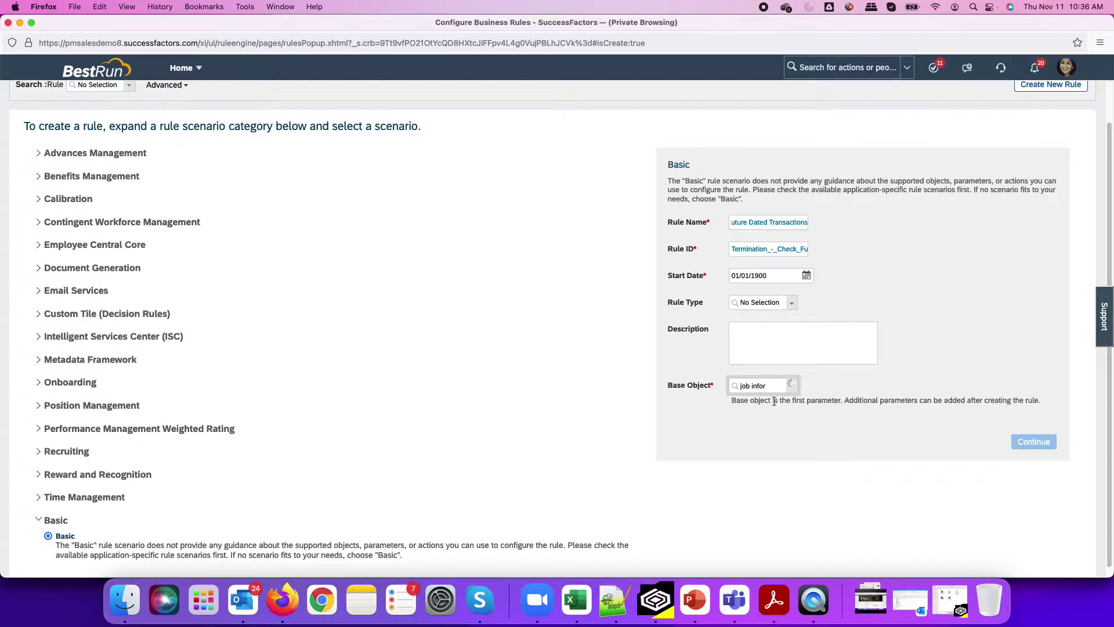
pyautogui.click(790, 426)
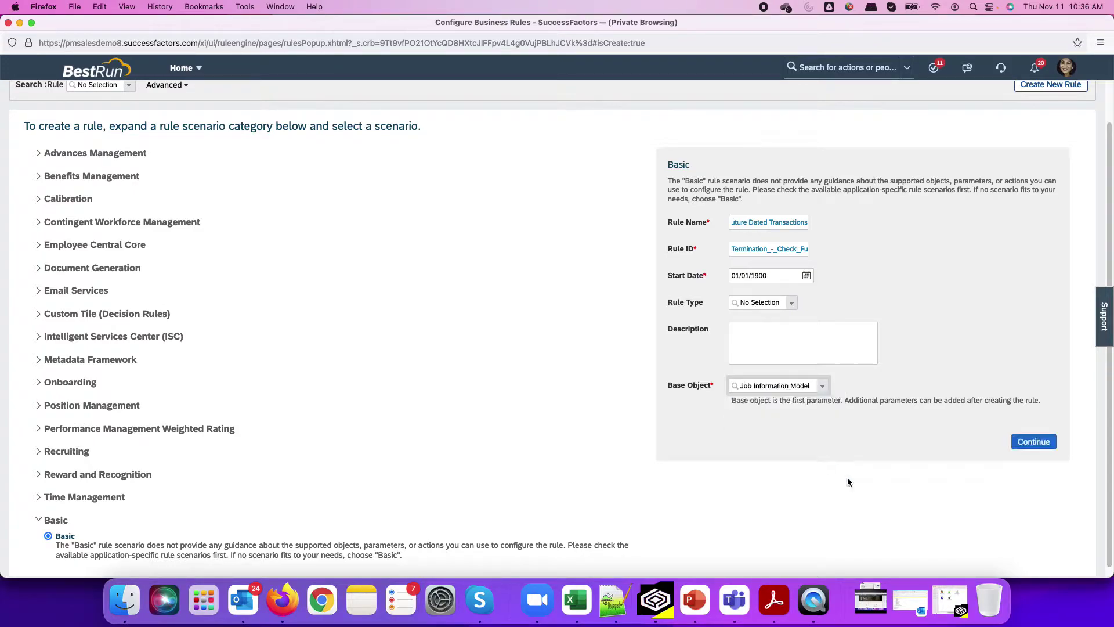
pyautogui.click(1033, 442)
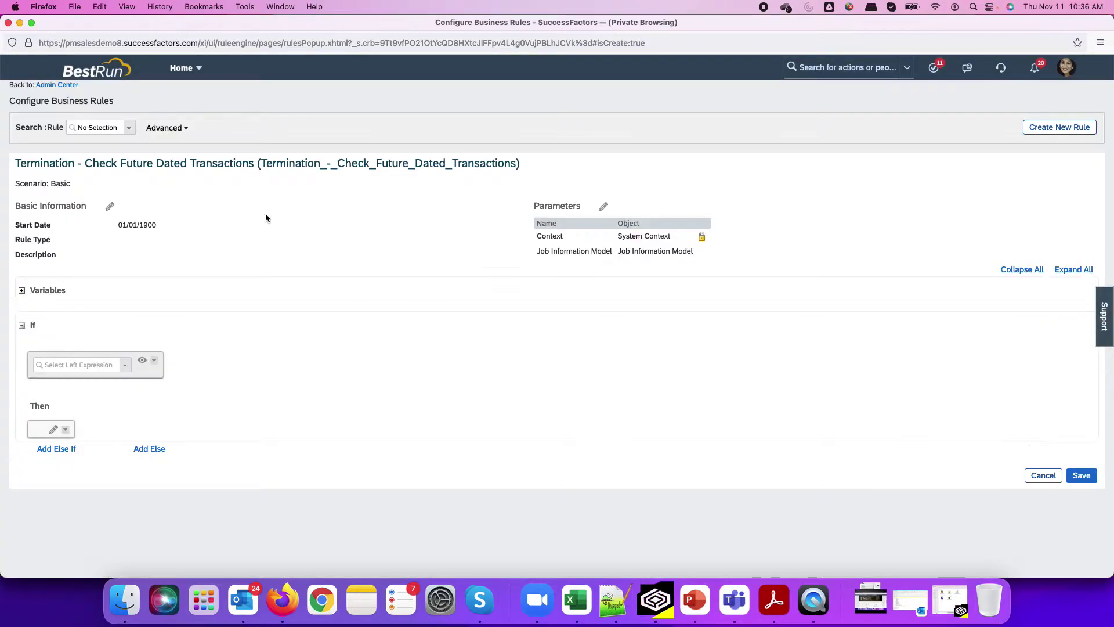
pyautogui.moveTo(184, 383)
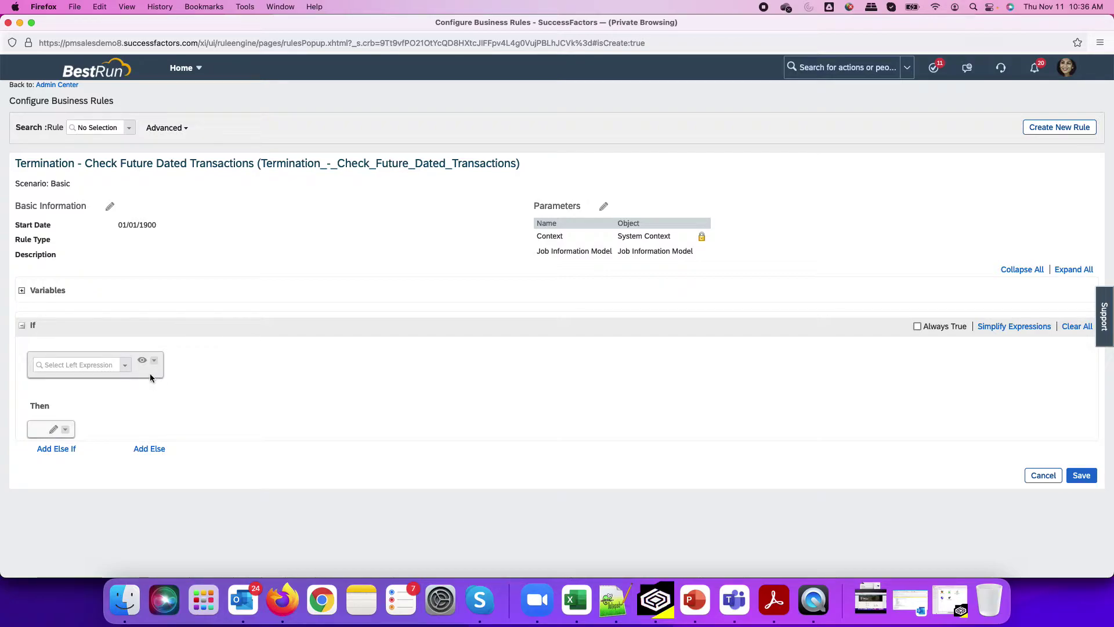
pyautogui.click(125, 366)
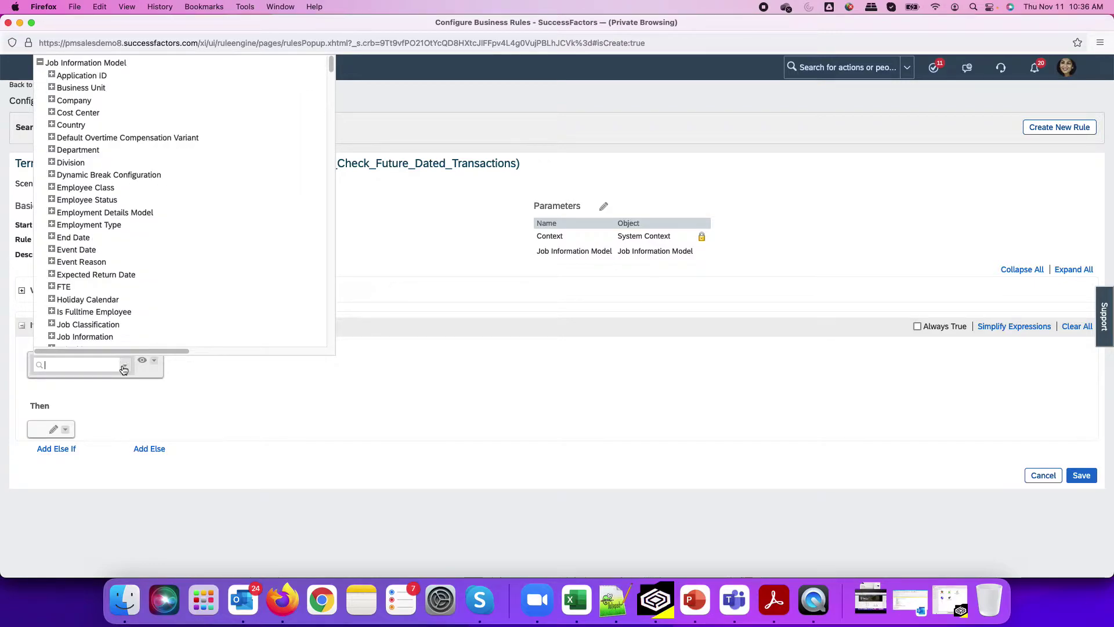
pyautogui.click(51, 262)
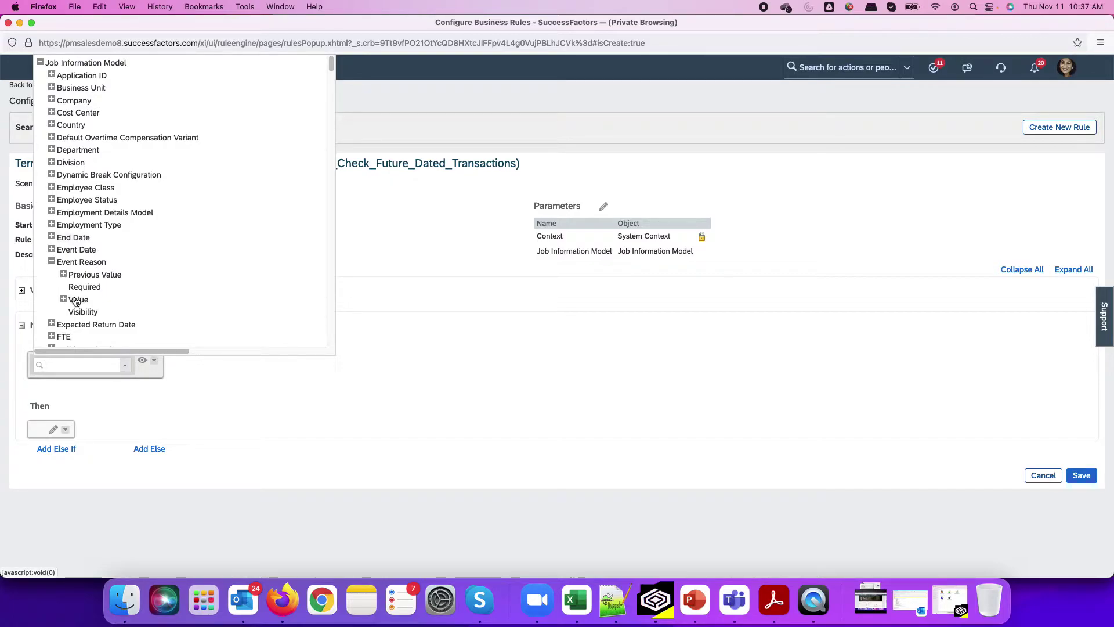
pyautogui.click(77, 300)
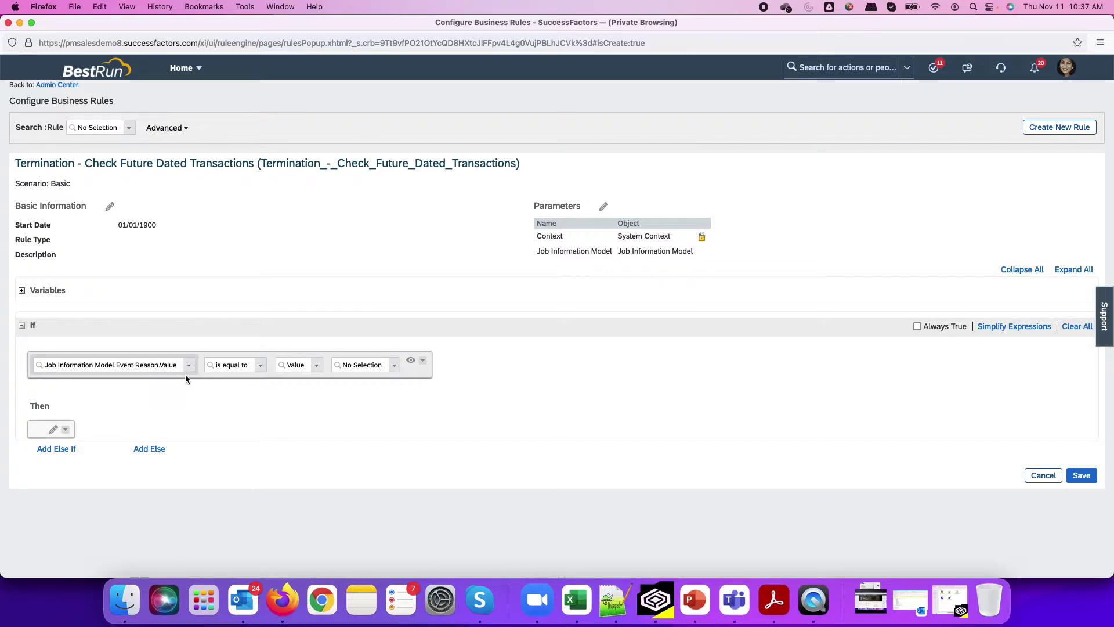
pyautogui.click(396, 366)
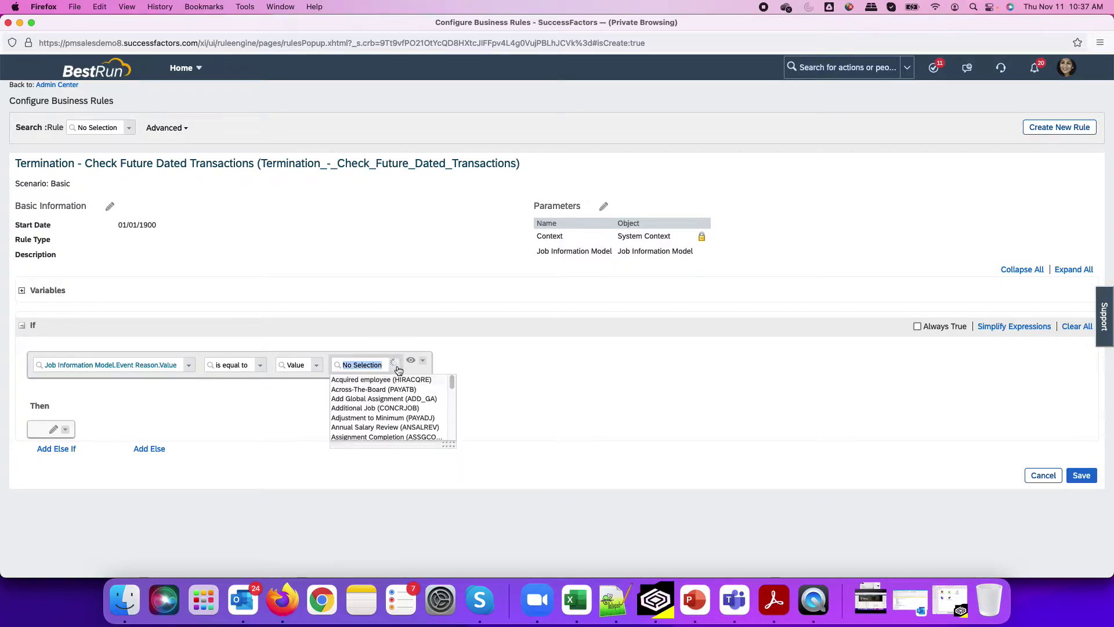
# - Define the If condition as Job Information Model.Event Reason.Value.Event is equal to Value Termination
pyautogui.click(189, 369)
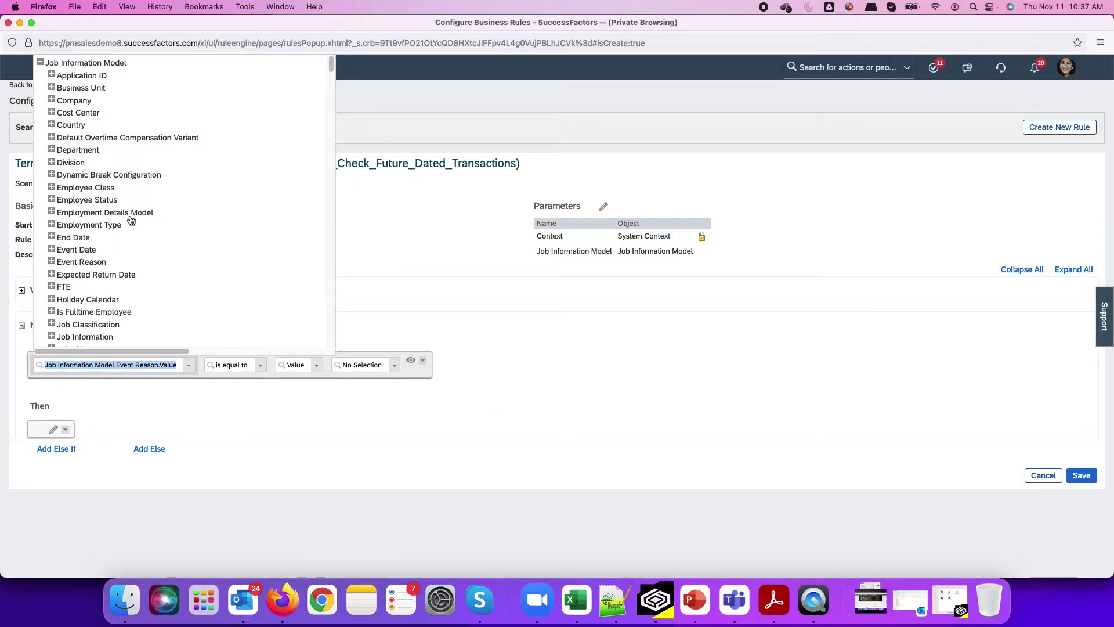
pyautogui.click(52, 262)
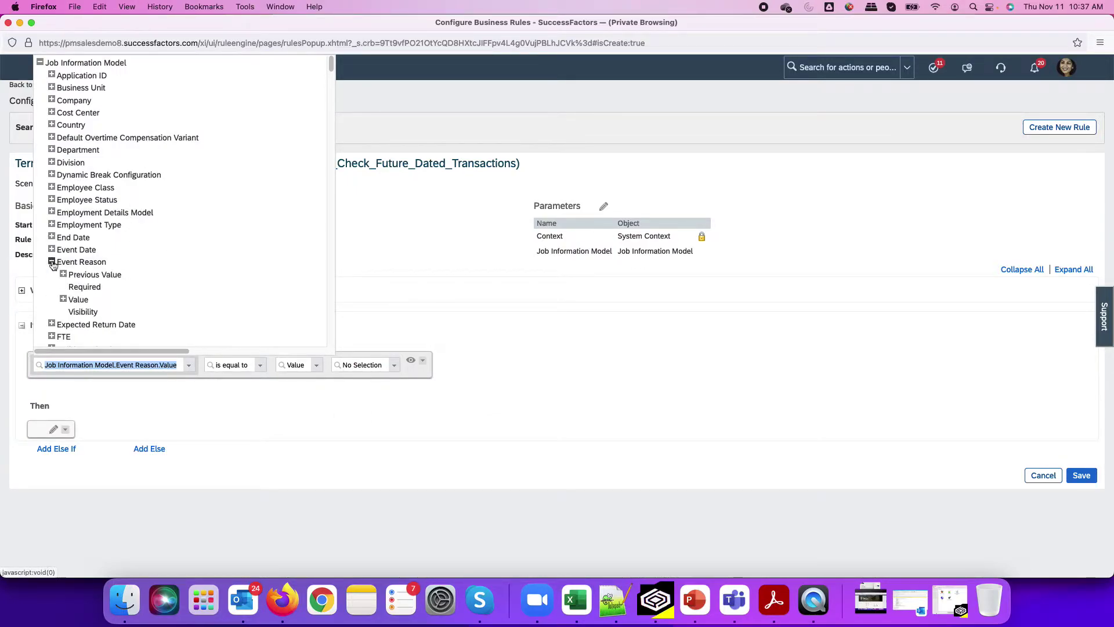
pyautogui.click(63, 300)
pyautogui.scroll(-3, 62, 299)
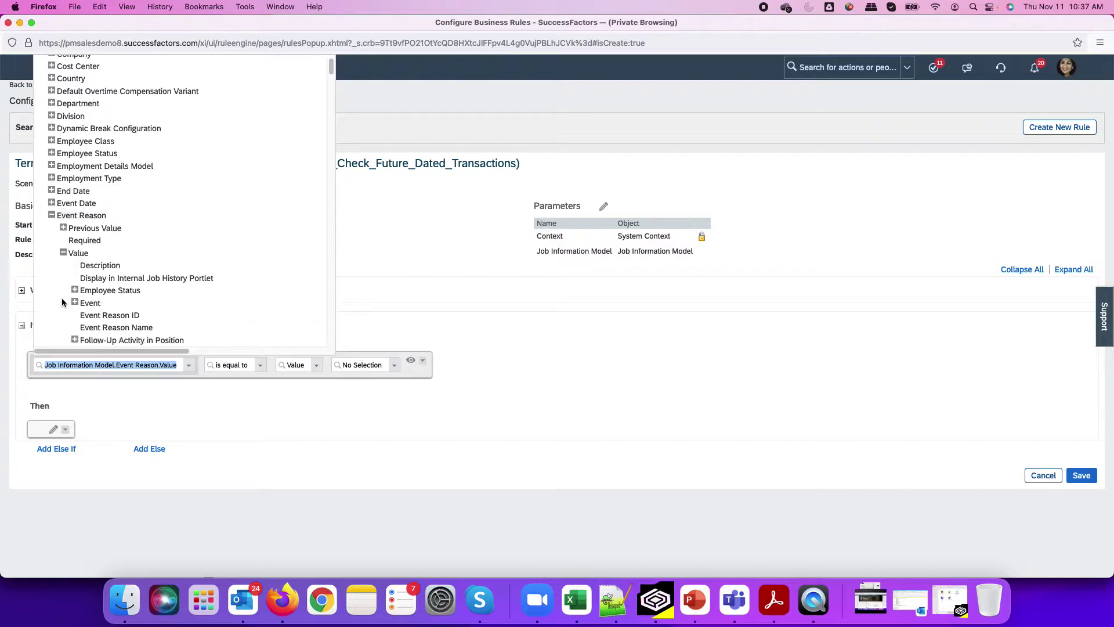
pyautogui.scroll(-1, 64, 279)
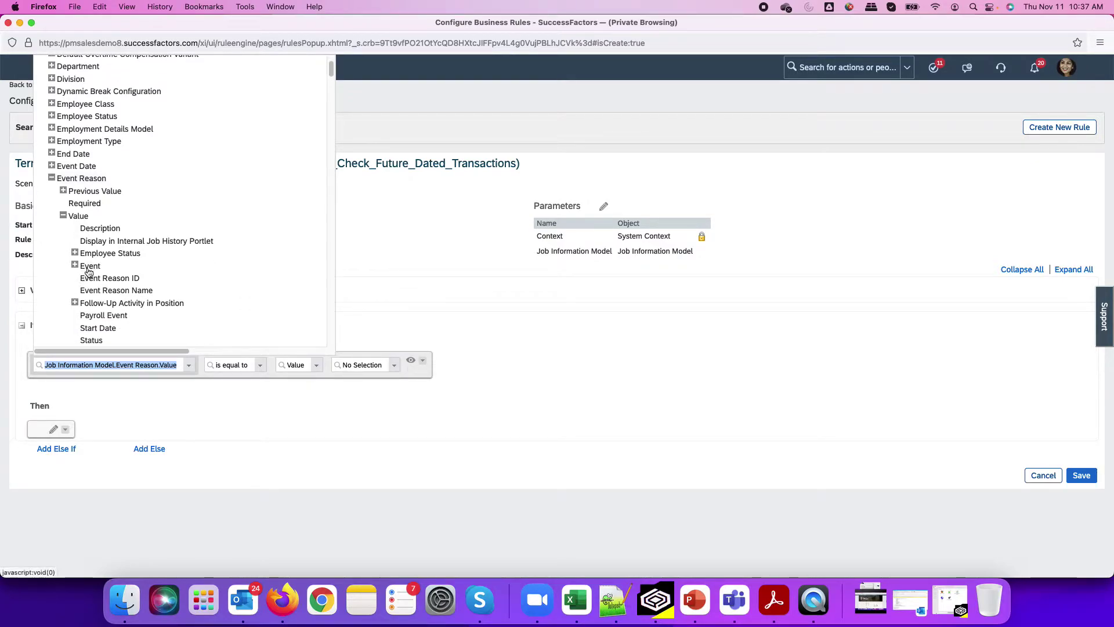
pyautogui.click(88, 271)
pyautogui.click(384, 364)
pyautogui.write('ter')
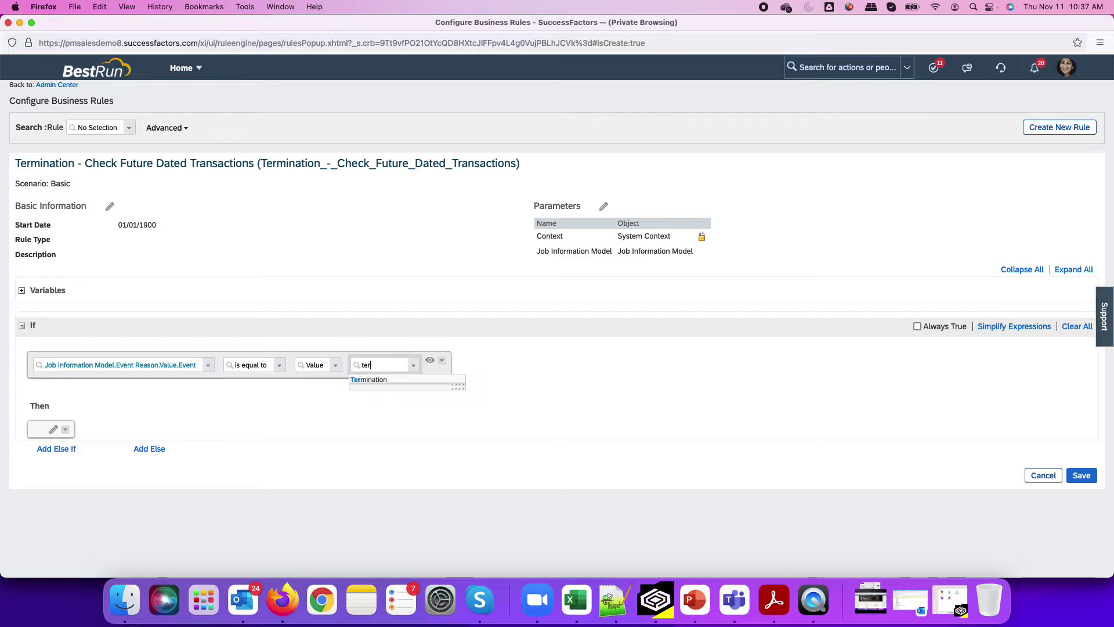
pyautogui.click(383, 379)
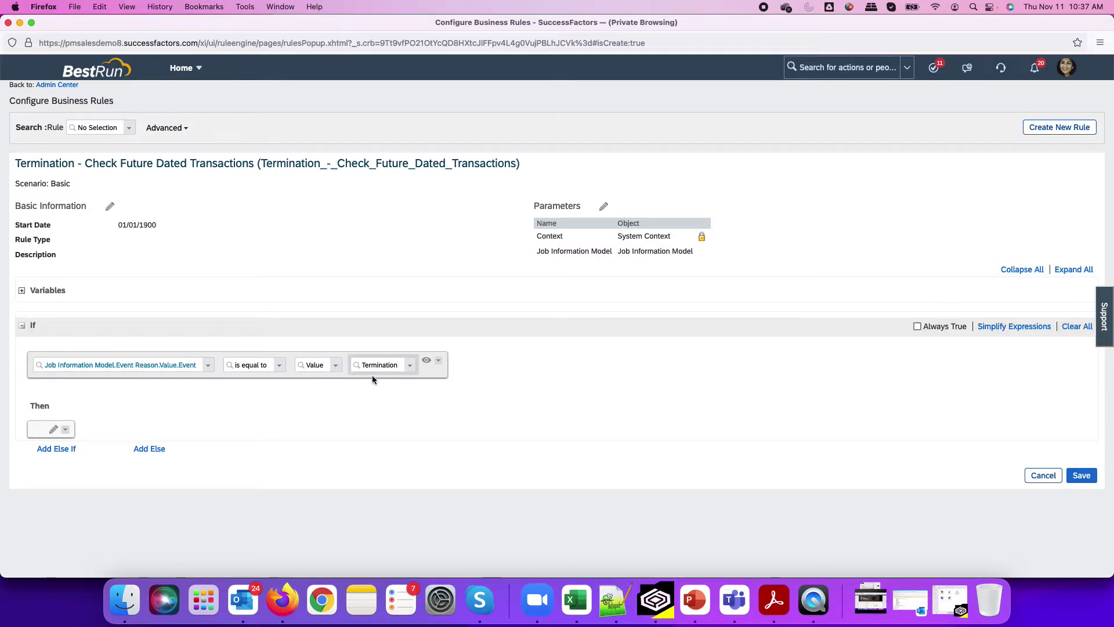
# - Place the Termination condition in an "and" group and add a second, empty condition to it
pyautogui.click(439, 363)
pyautogui.moveTo(476, 389)
pyautogui.click(552, 416)
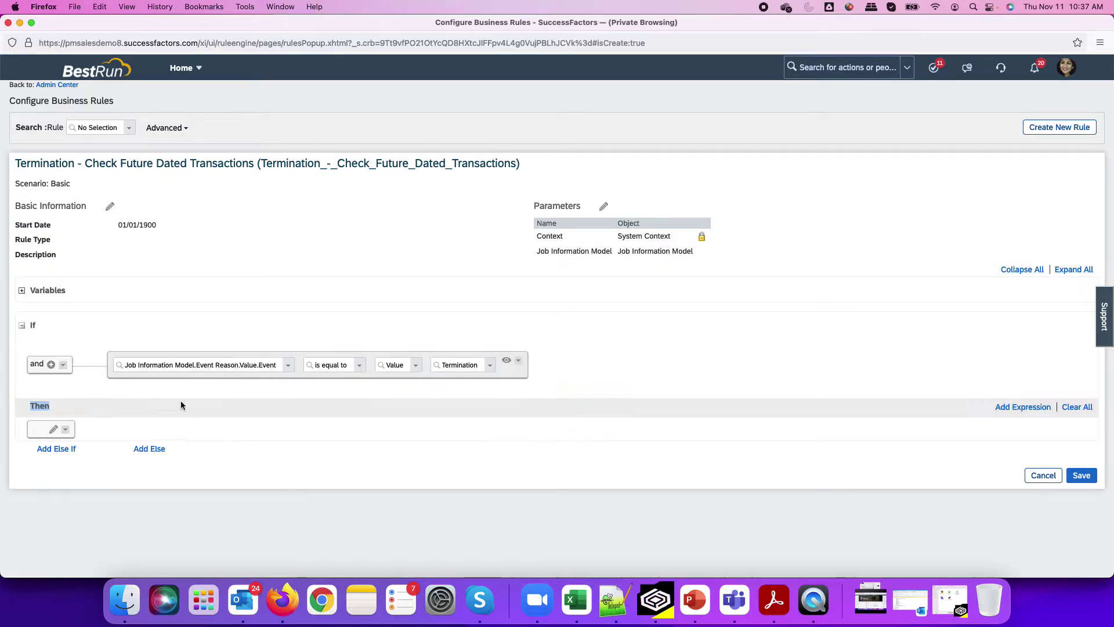
pyautogui.click(51, 366)
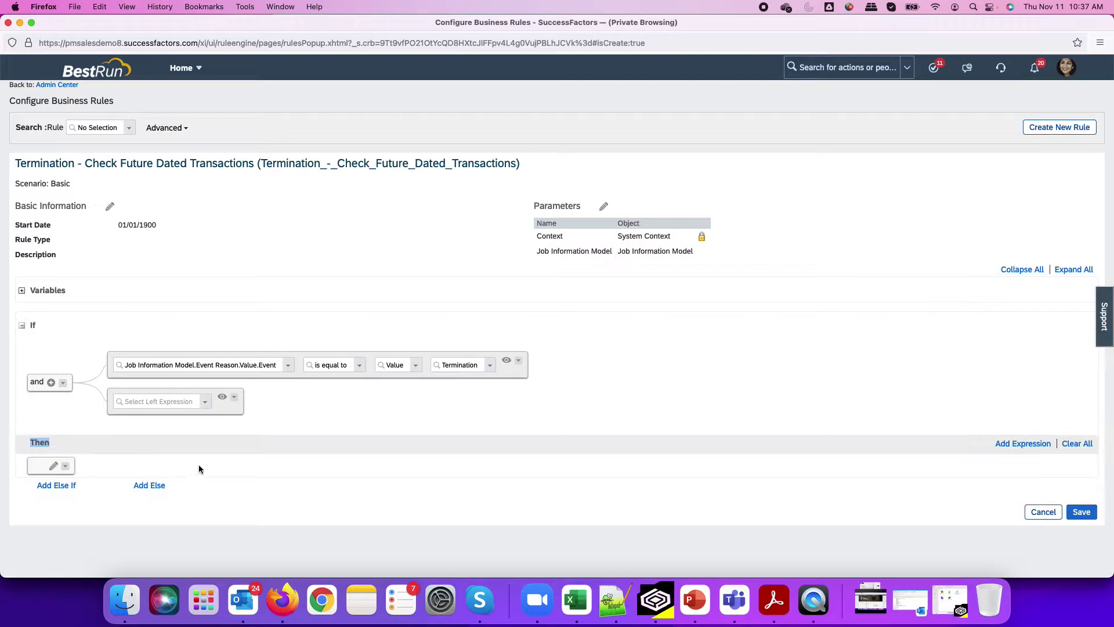
# - Set the second condition to Job Information Model.Event Reason.Value is not equal to Job Information Model.Event Reason.Previous Value
pyautogui.click(204, 401)
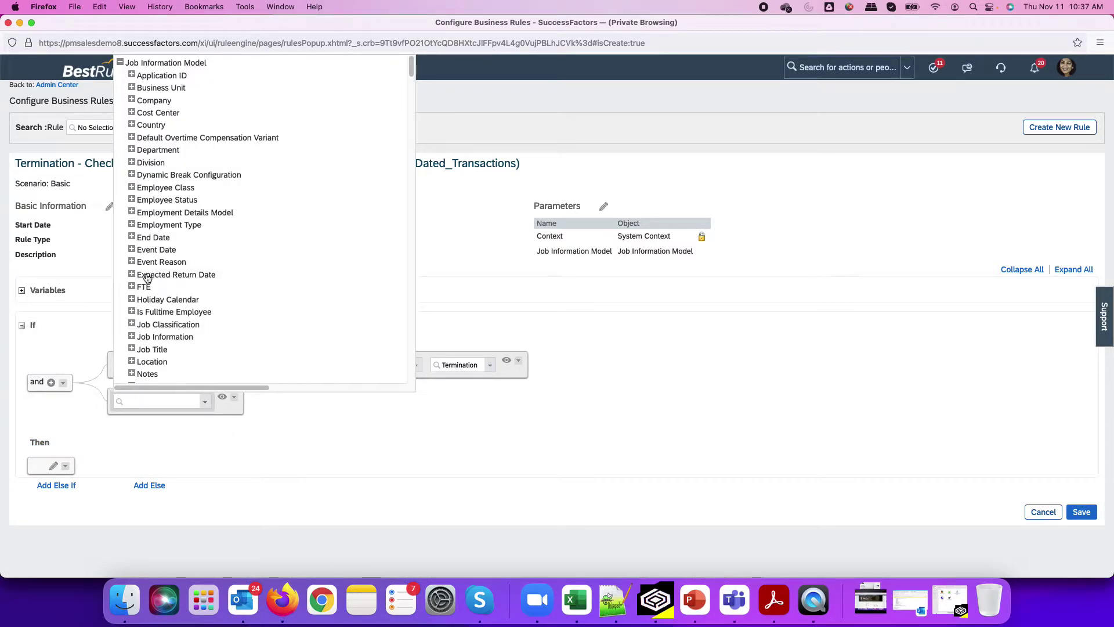
pyautogui.click(132, 262)
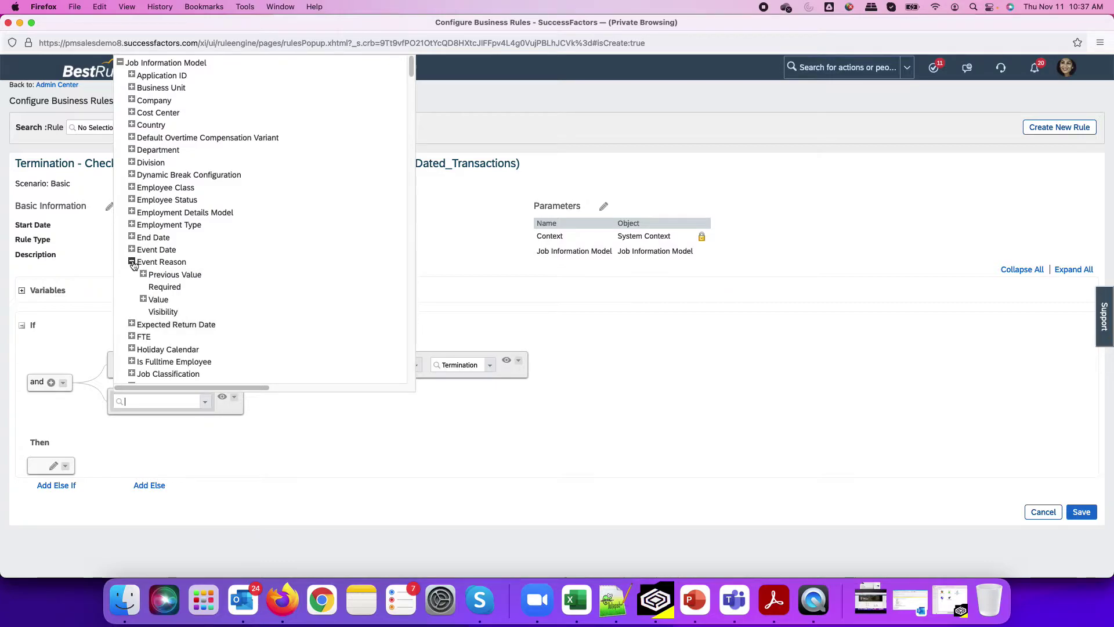
pyautogui.click(158, 300)
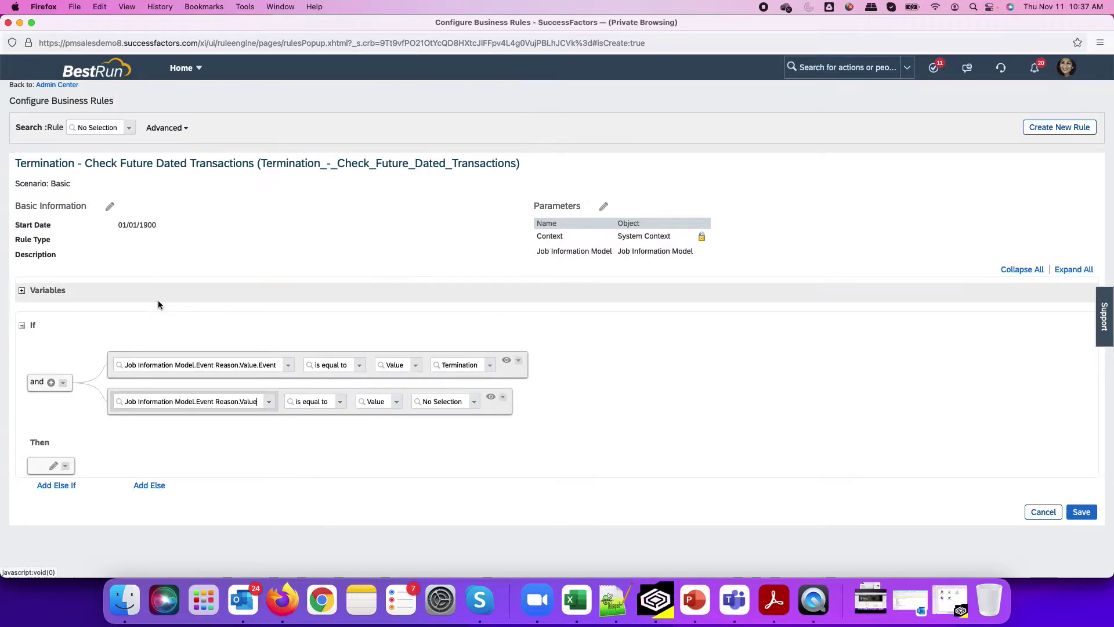
pyautogui.click(341, 401)
pyautogui.click(339, 427)
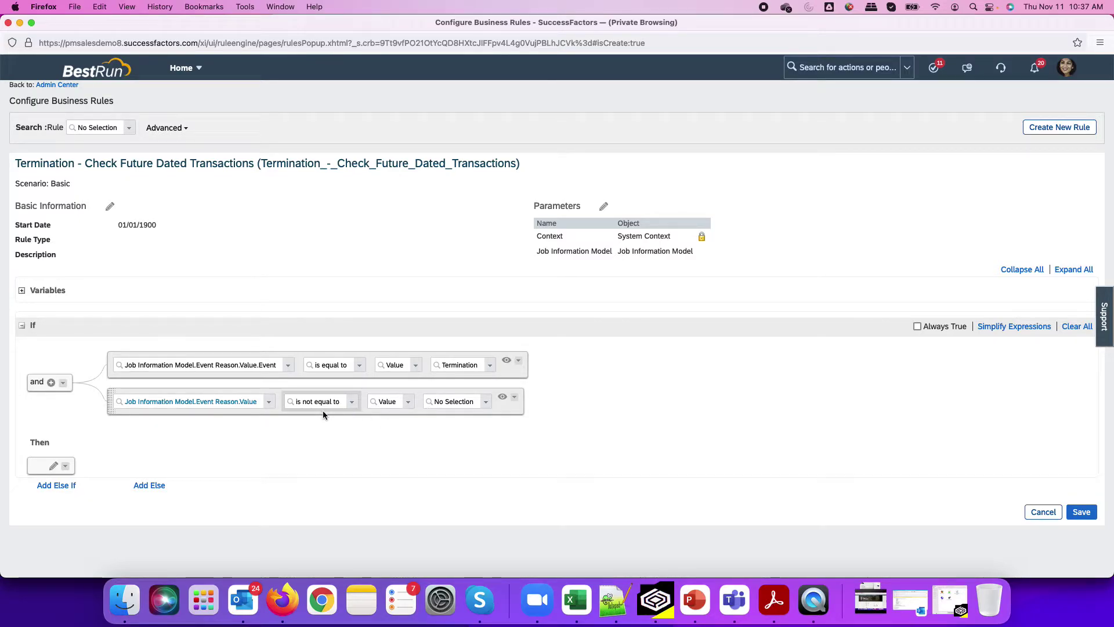
pyautogui.click(395, 401)
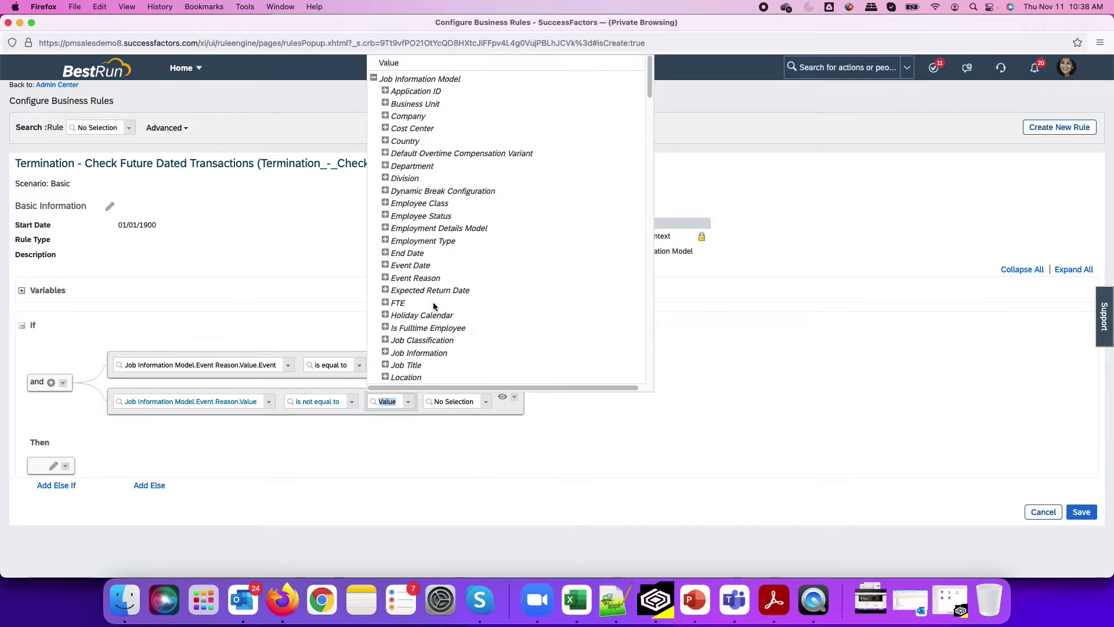
pyautogui.scroll(-6, 434, 306)
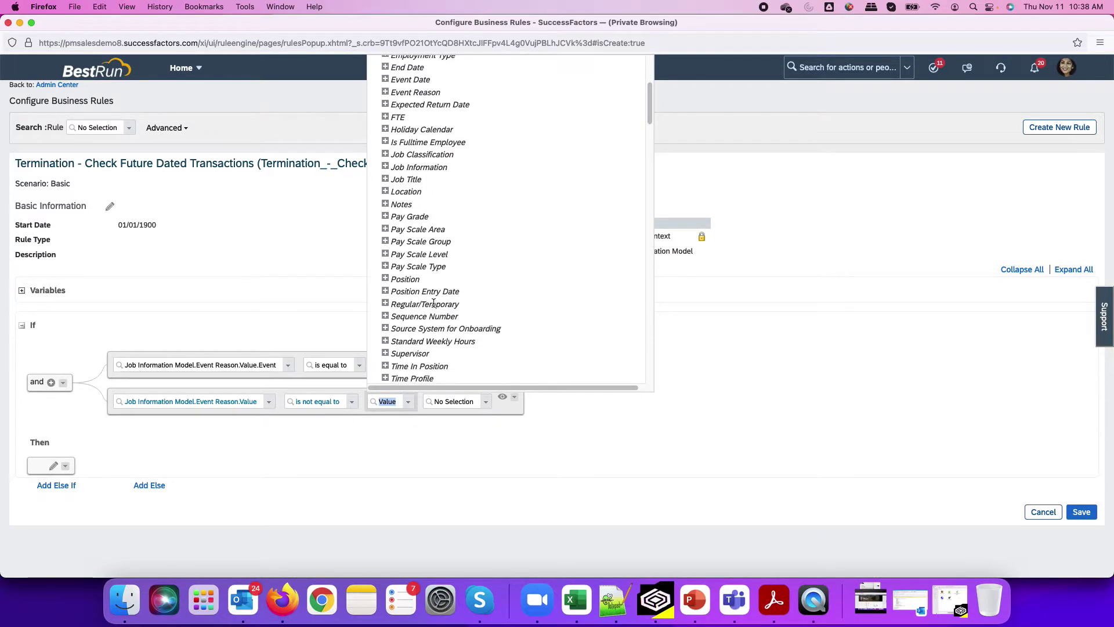
pyautogui.scroll(3, 433, 284)
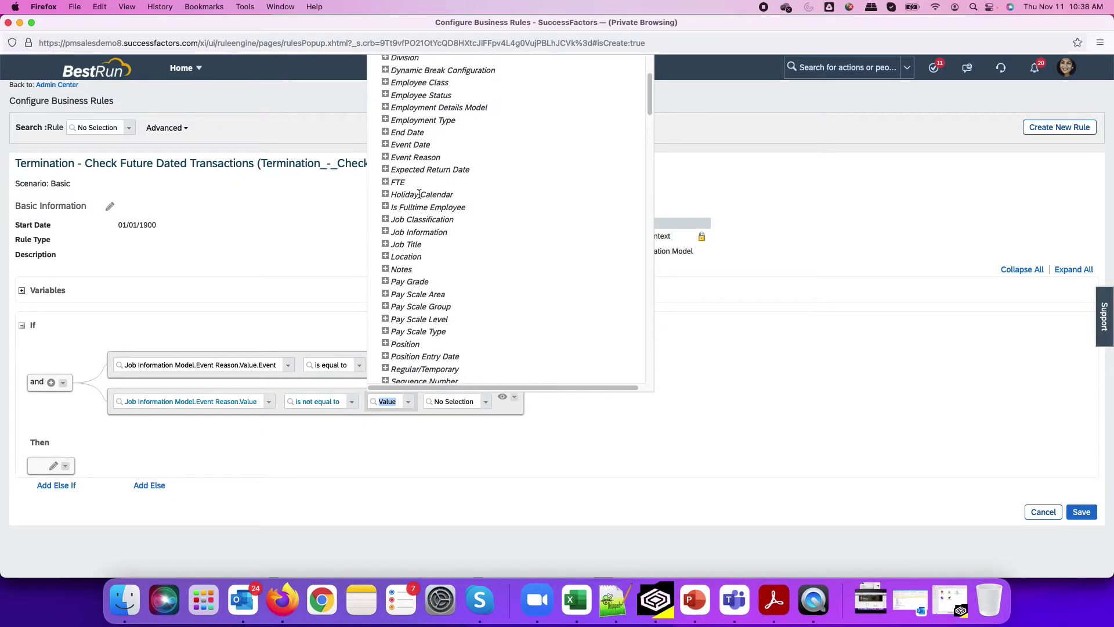
pyautogui.click(385, 158)
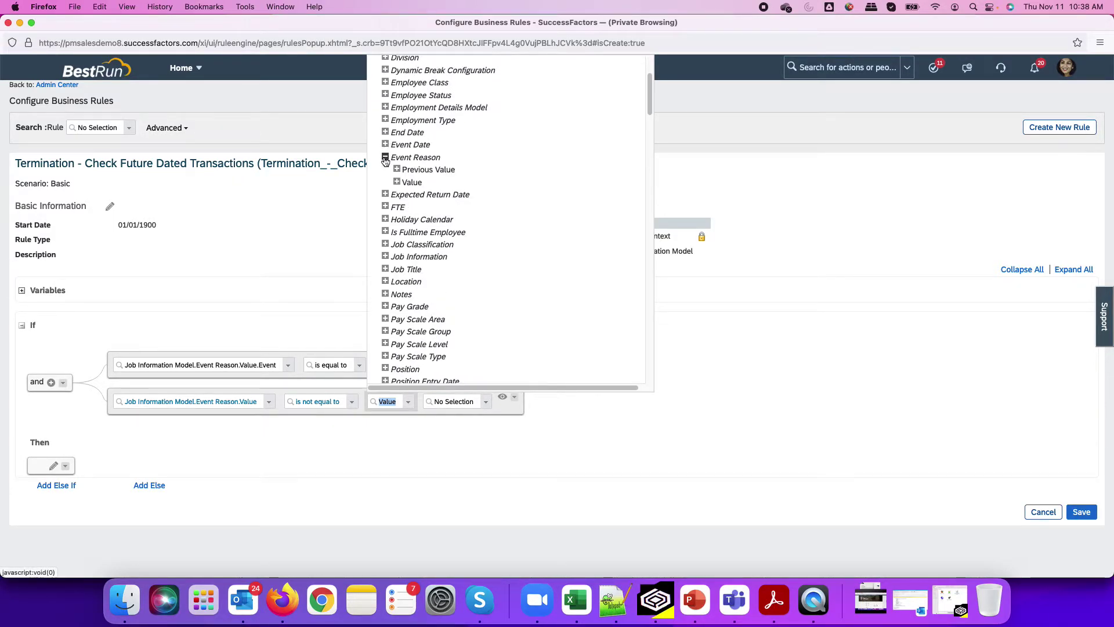
pyautogui.click(423, 169)
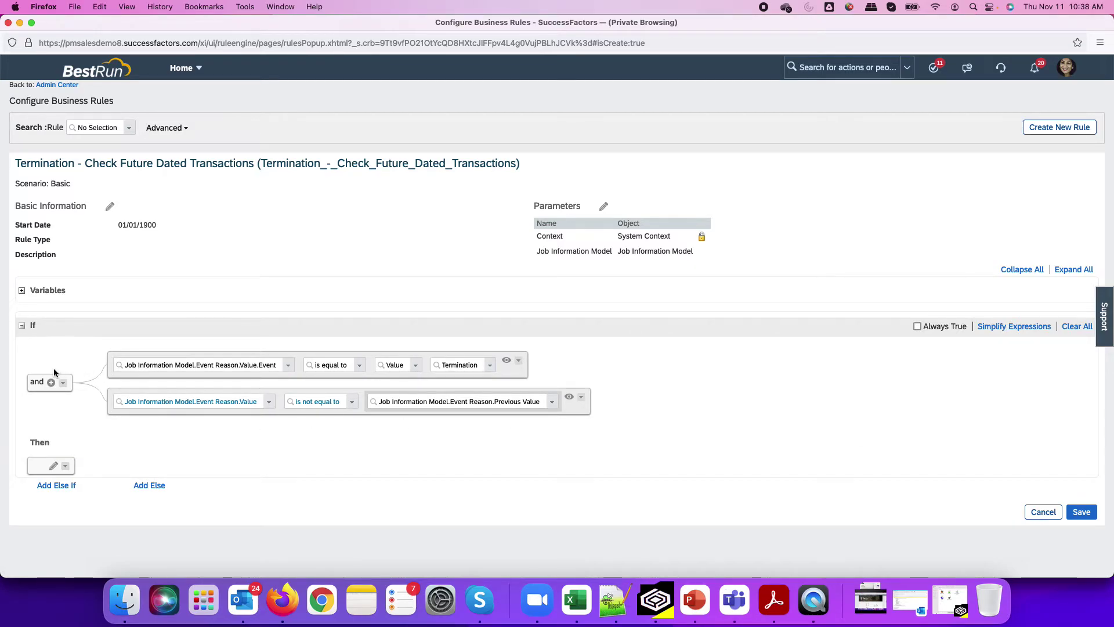
# - Add a third condition to the "and" group using the Has Job Change Event For Period function as its left expression
pyautogui.click(51, 382)
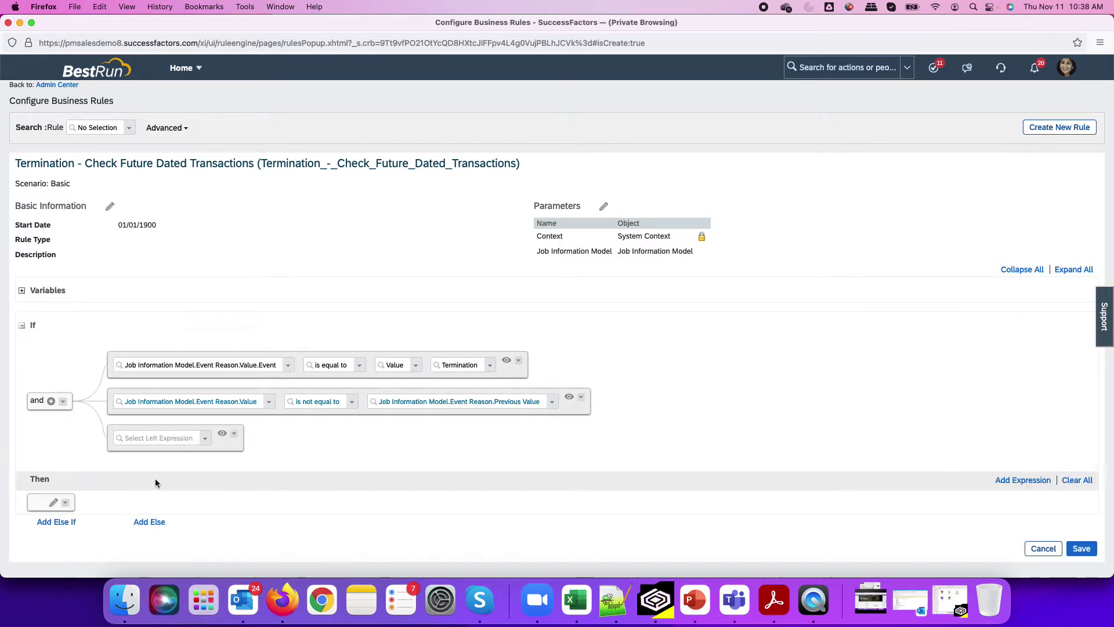
pyautogui.click(206, 438)
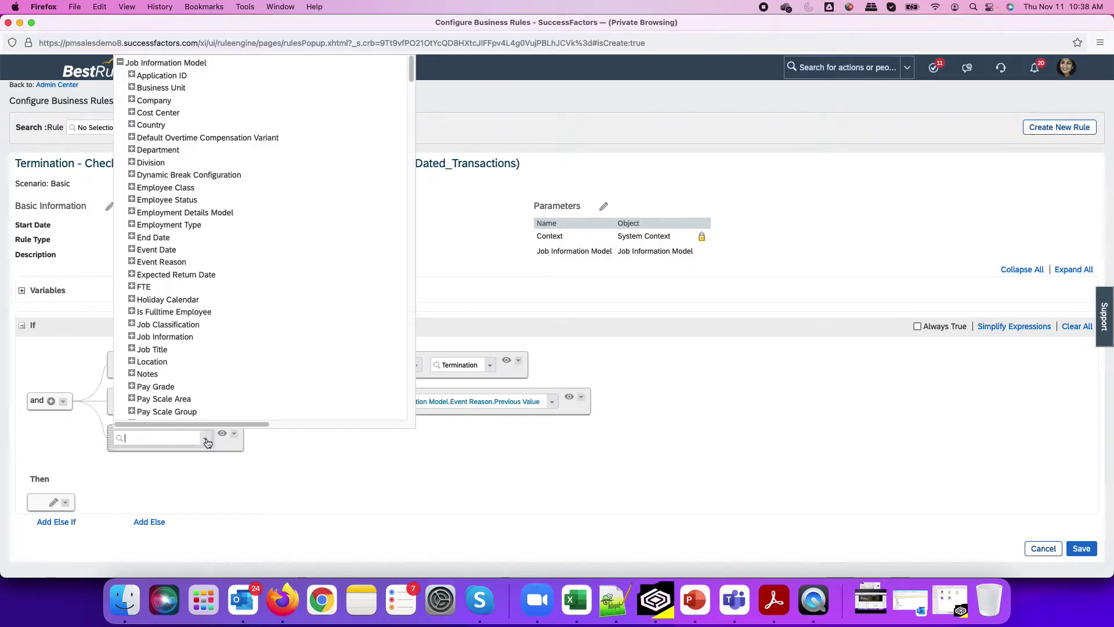
pyautogui.click(120, 62)
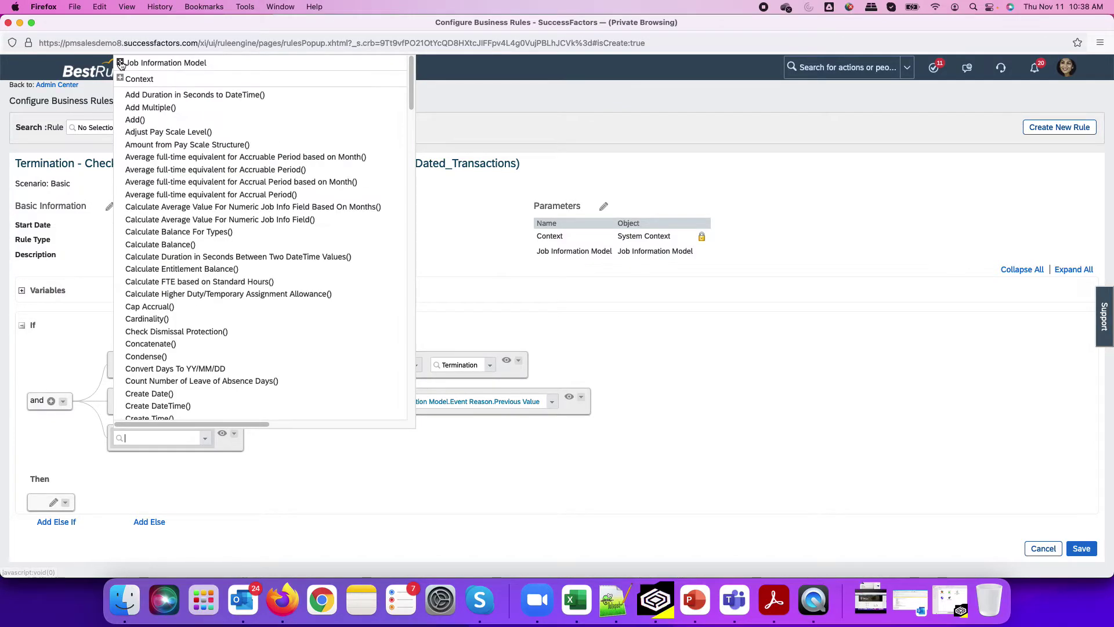
pyautogui.scroll(-3, 249, 249)
pyautogui.scroll(-9, 268, 271)
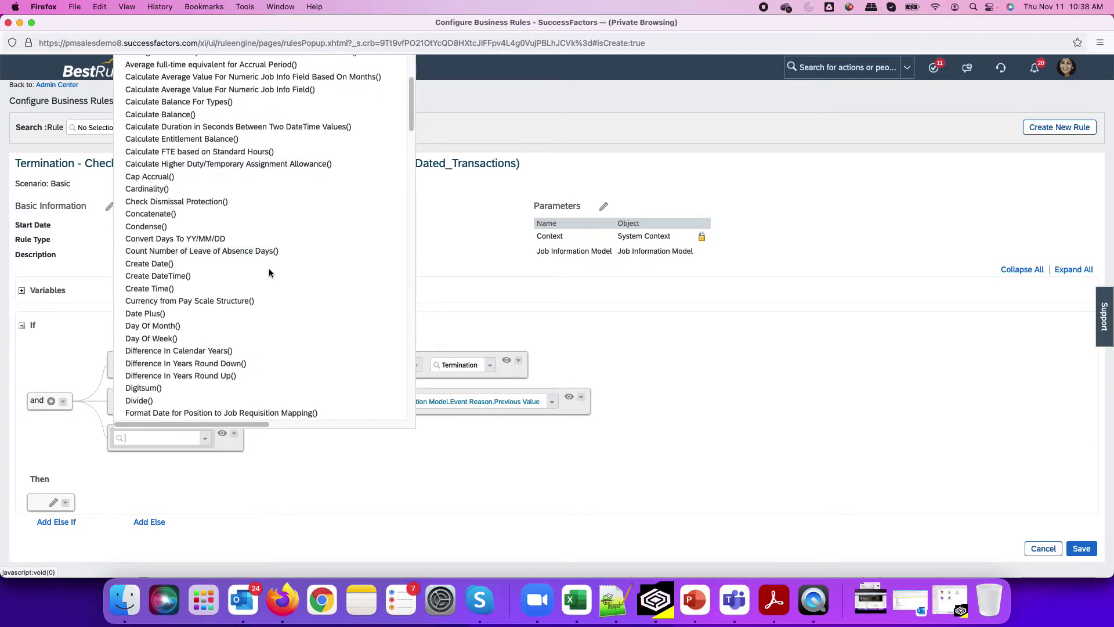
pyautogui.scroll(-6, 290, 265)
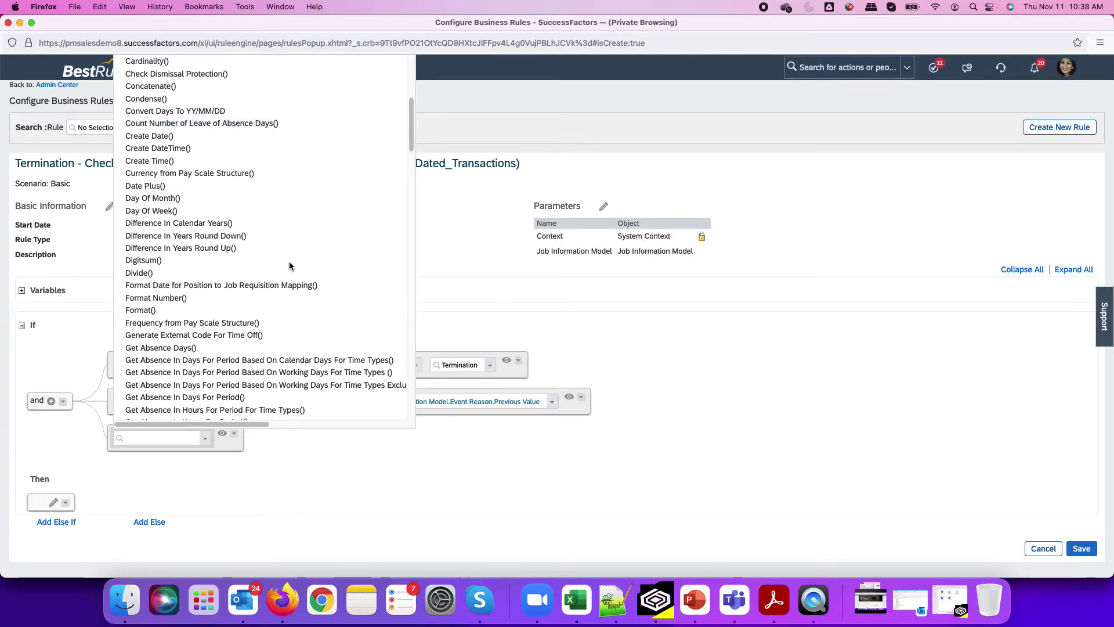
pyautogui.scroll(-11, 290, 266)
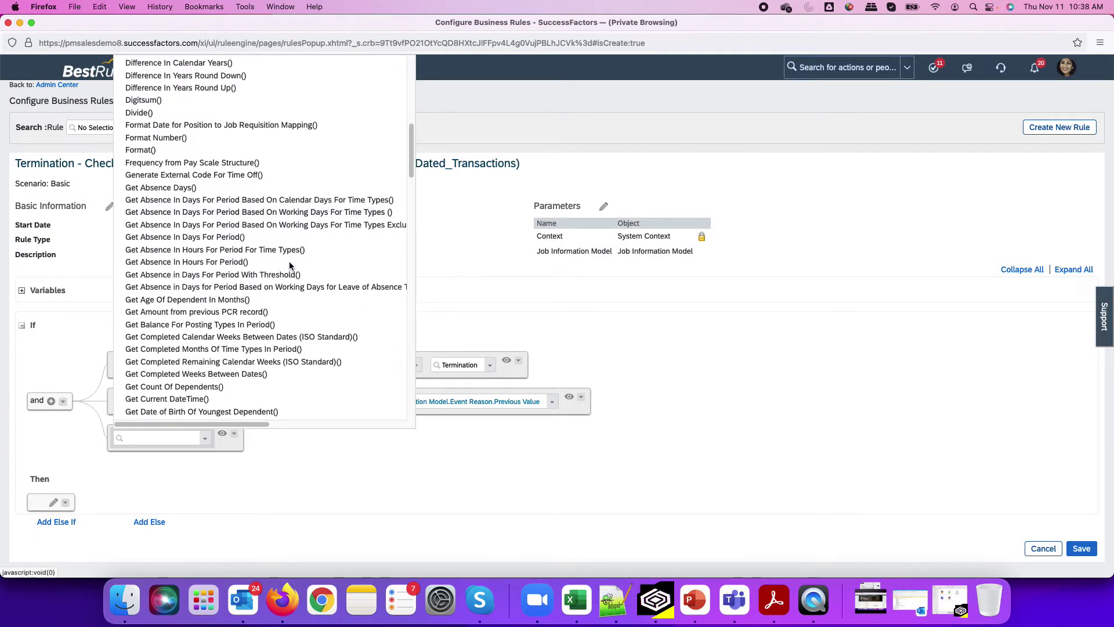
pyautogui.scroll(-9, 289, 262)
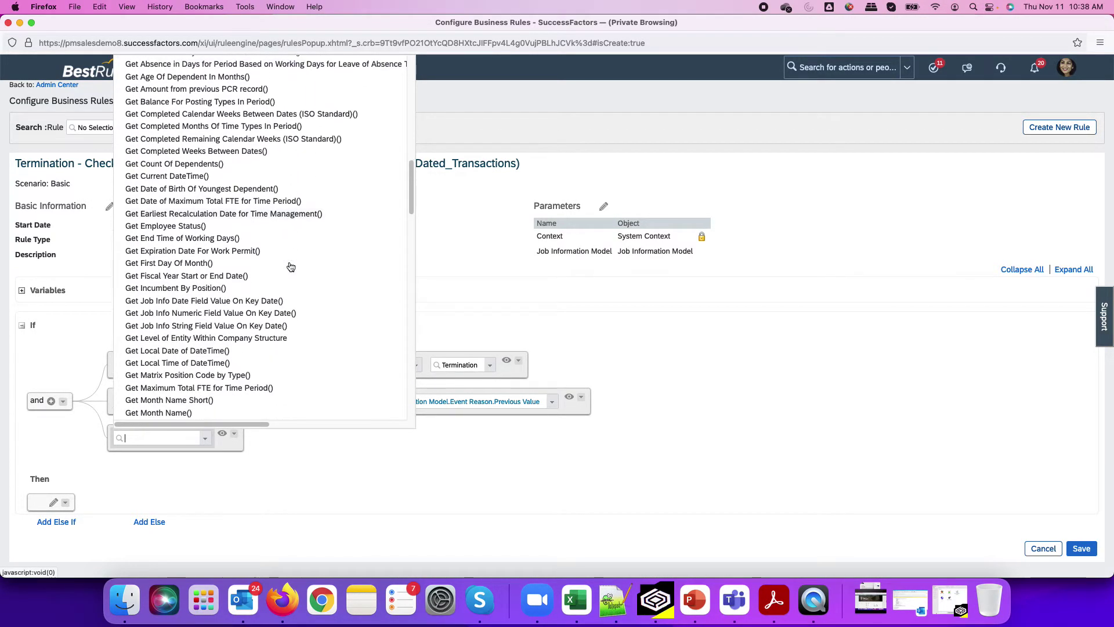
pyautogui.scroll(-19, 310, 265)
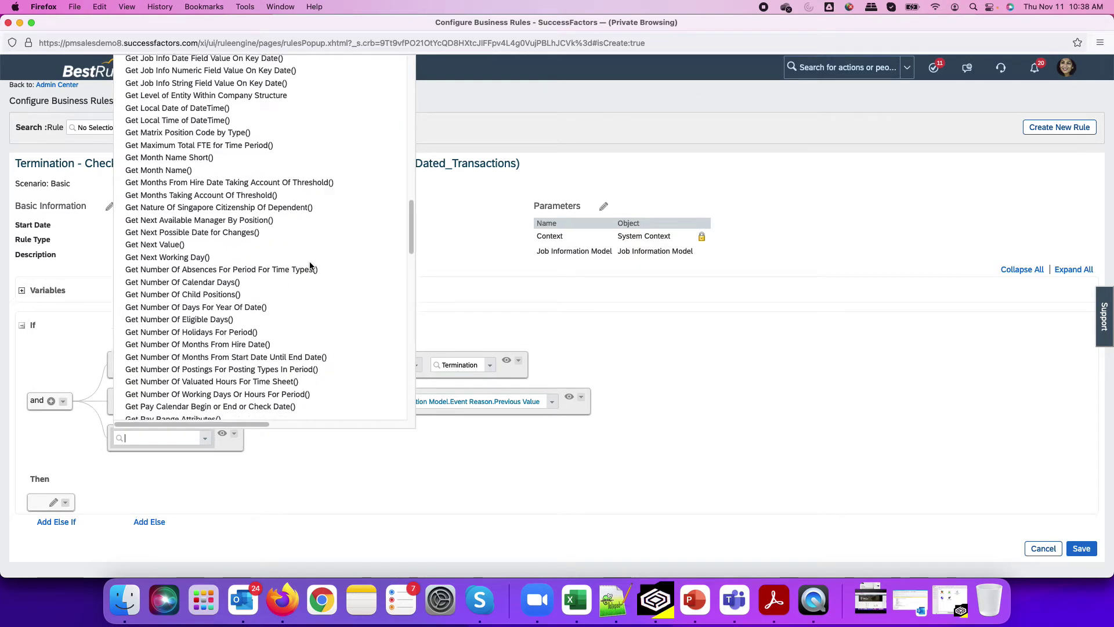
pyautogui.scroll(-8, 310, 266)
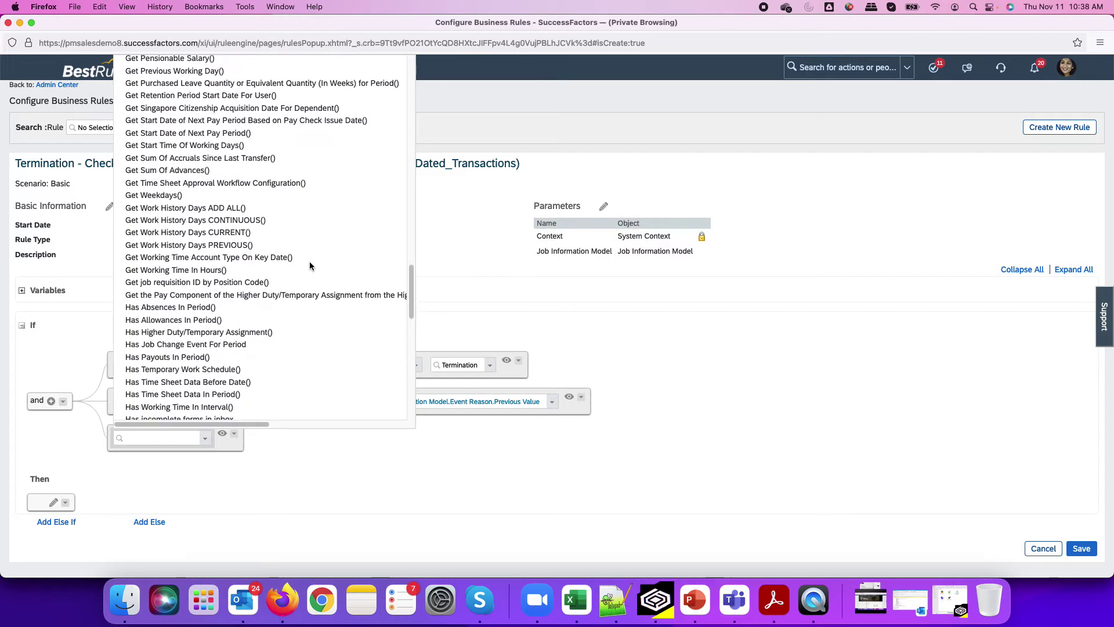
pyautogui.scroll(-1, 310, 266)
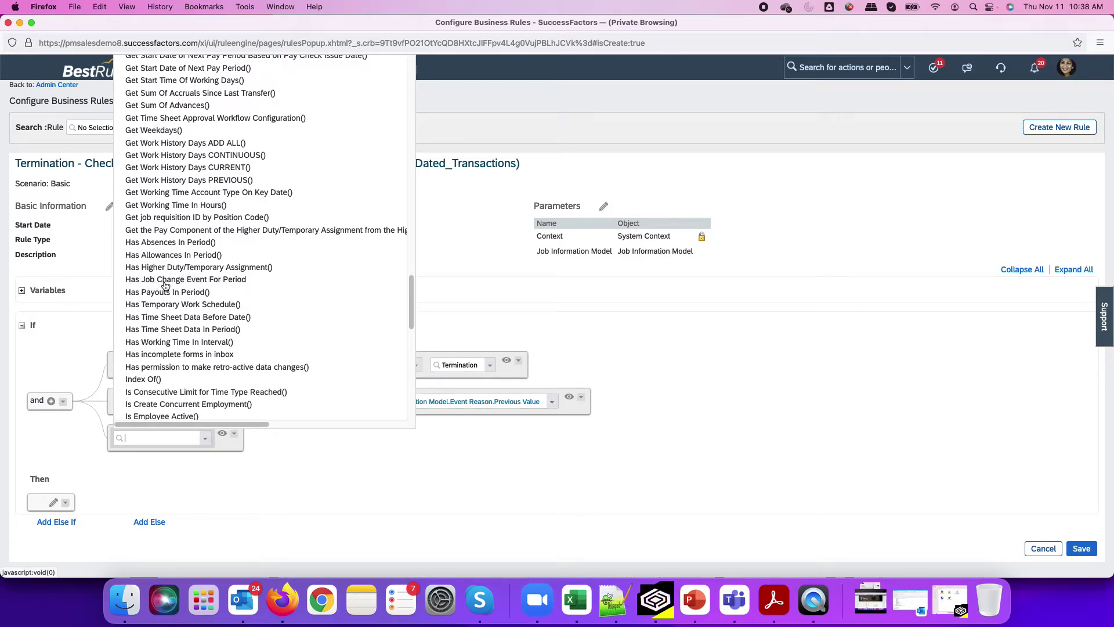
pyautogui.click(219, 282)
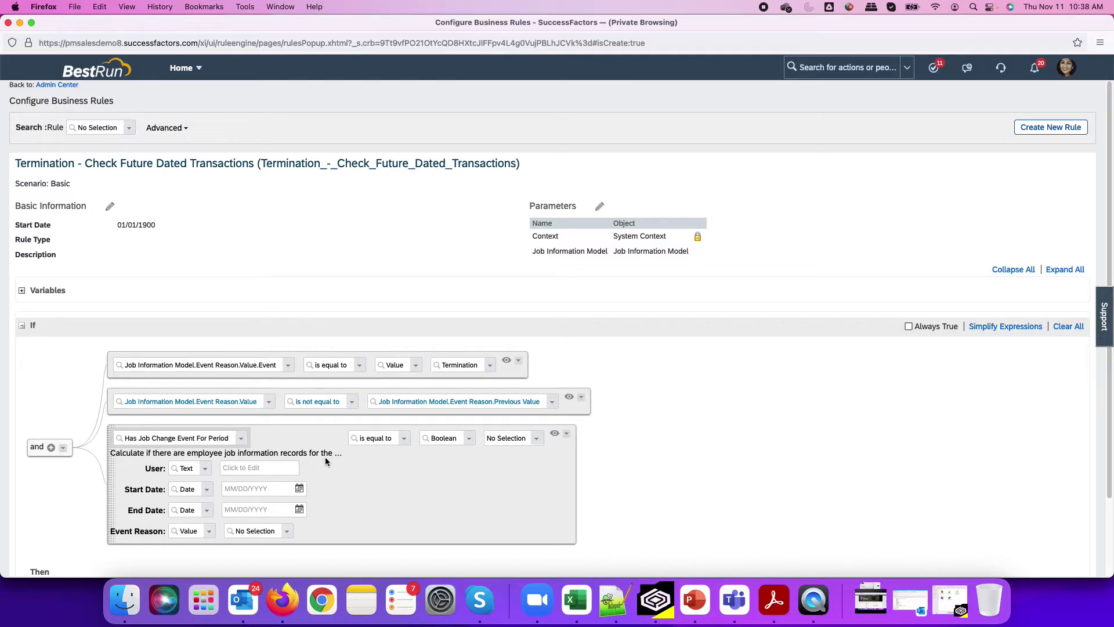
# - Set the function's User parameter to Job Information Model.User ID.Value
pyautogui.scroll(-3, 325, 458)
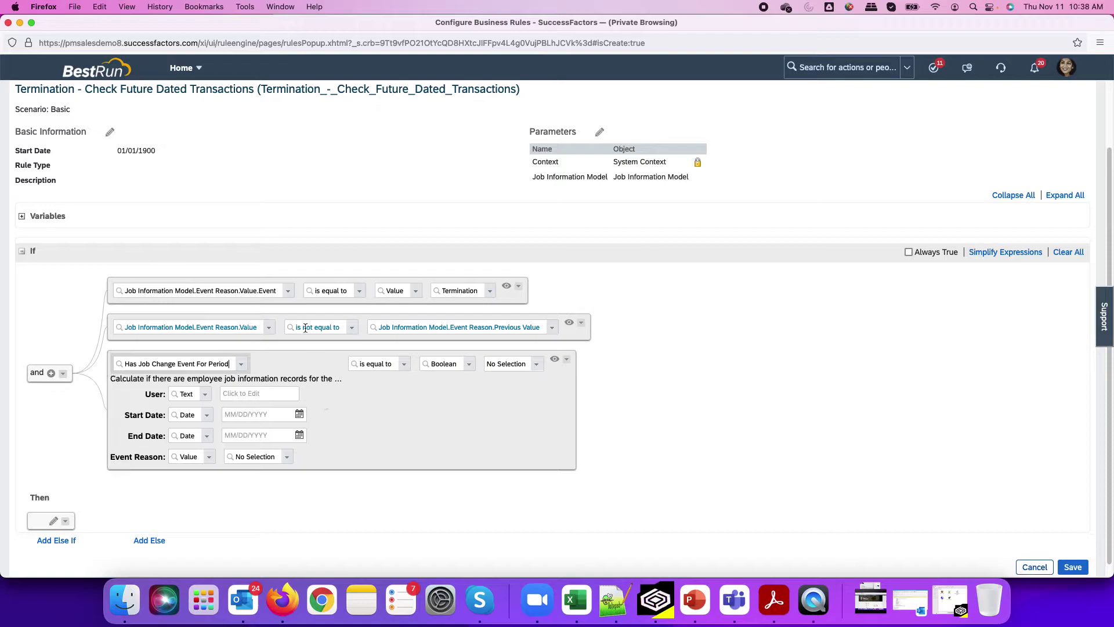
pyautogui.click(307, 382)
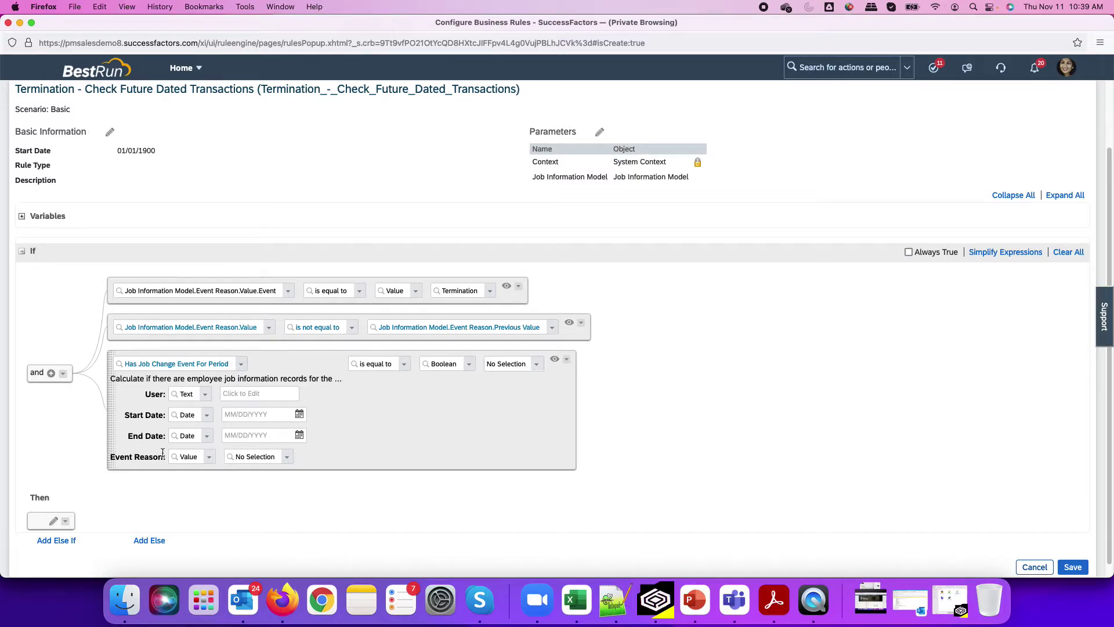
pyautogui.click(206, 394)
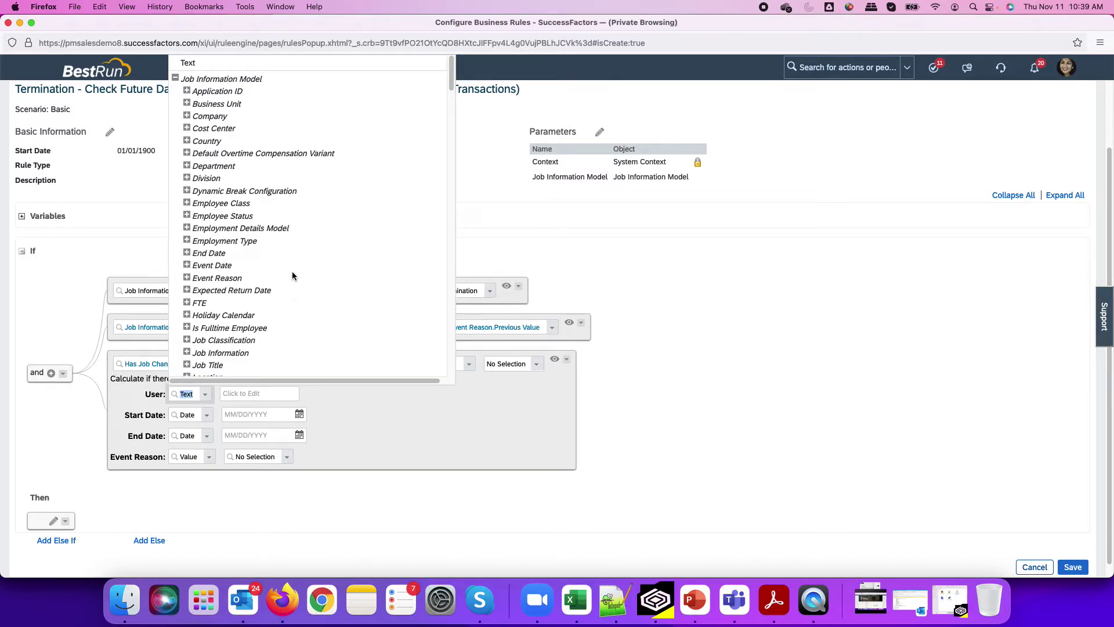
pyautogui.scroll(-5, 291, 264)
pyautogui.scroll(-3, 291, 264)
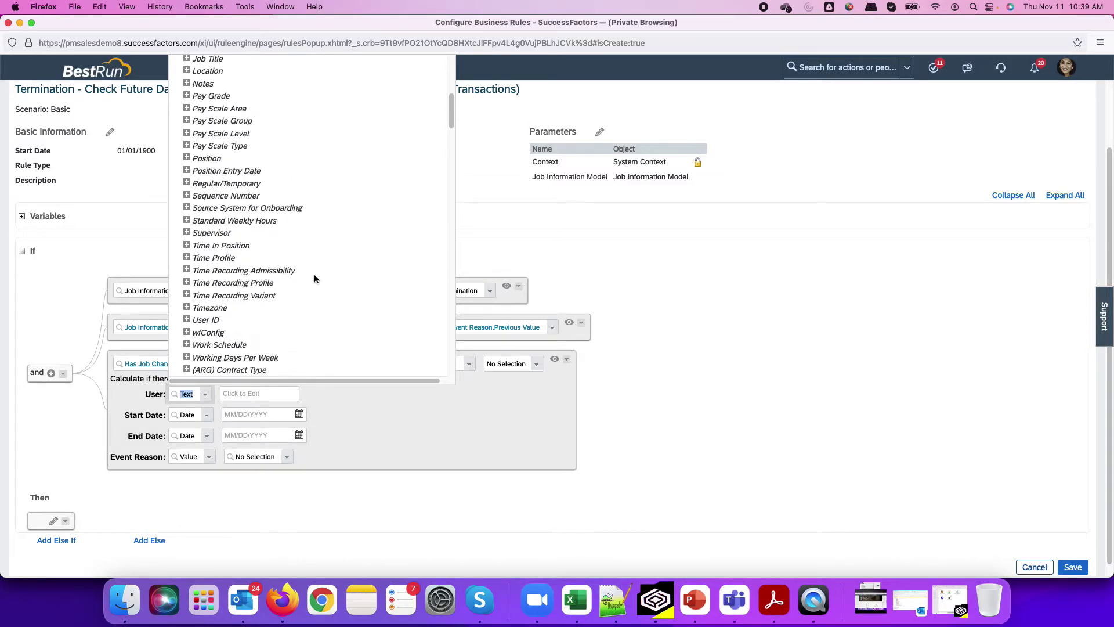
pyautogui.click(186, 312)
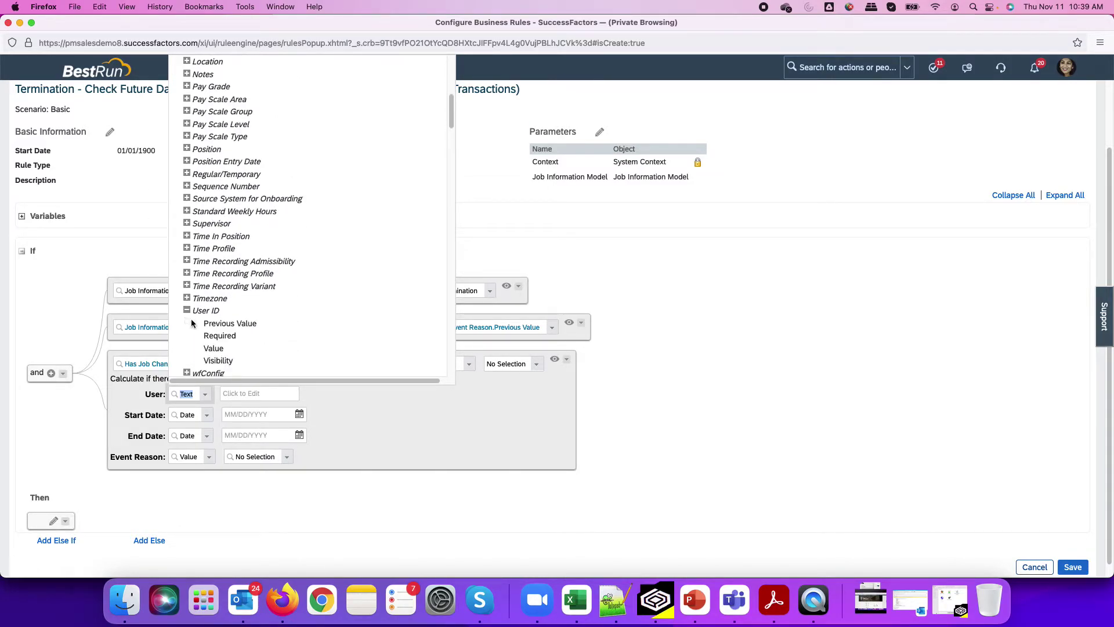
pyautogui.click(213, 348)
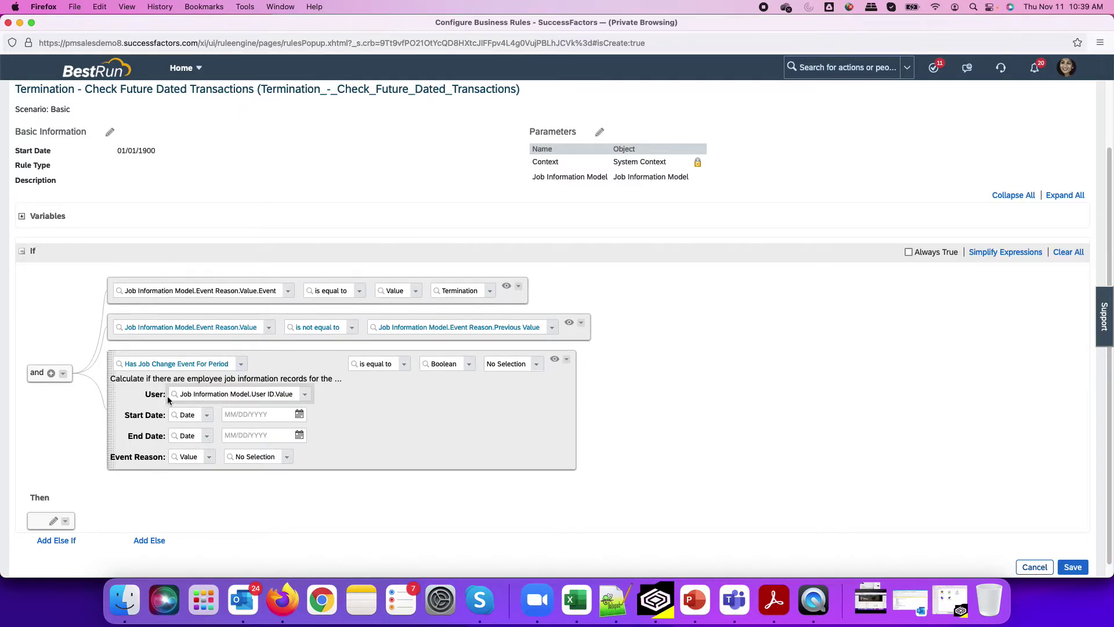
# - Set the function's Start Date to Job Information Model.Event Date.Value and its End Date to 12/31/9999
pyautogui.click(207, 416)
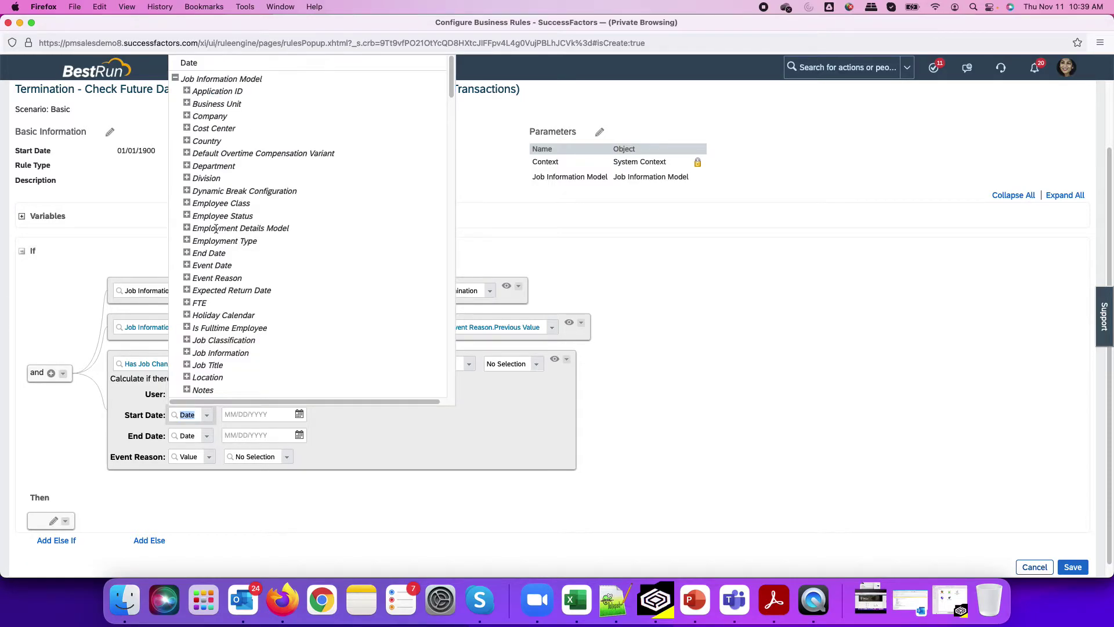
pyautogui.click(186, 265)
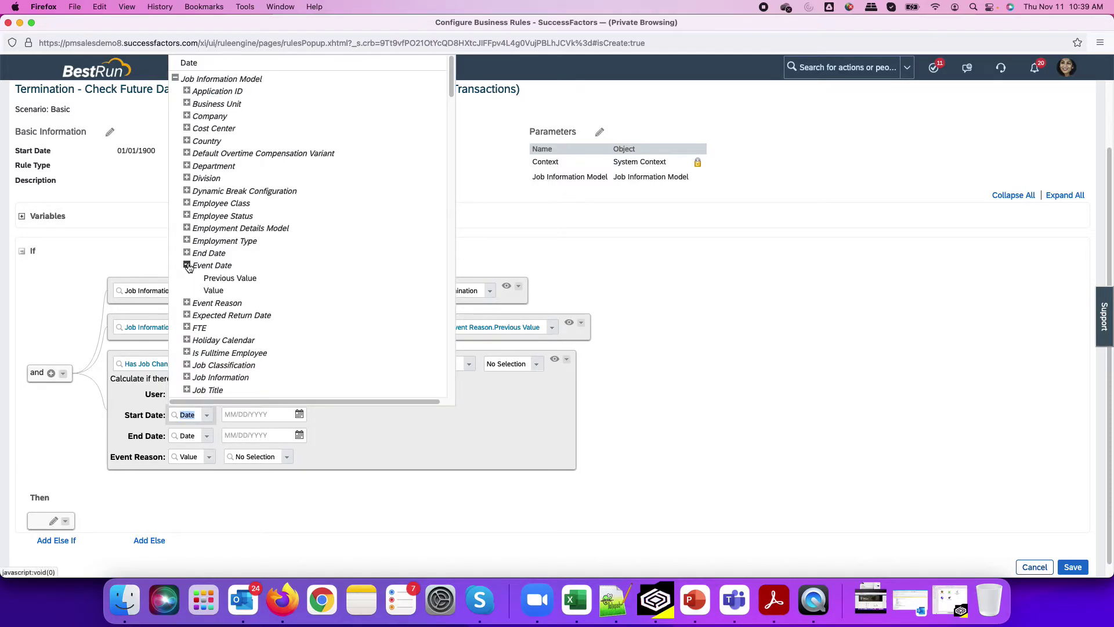
pyautogui.click(216, 292)
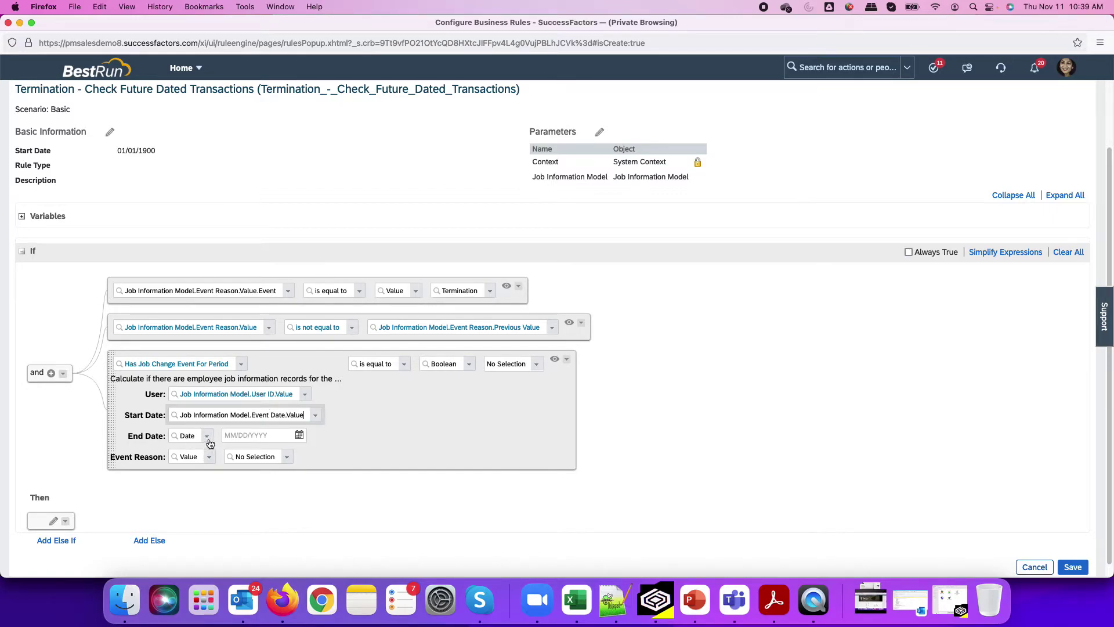
pyautogui.click(290, 435)
pyautogui.write('12/31/9999')
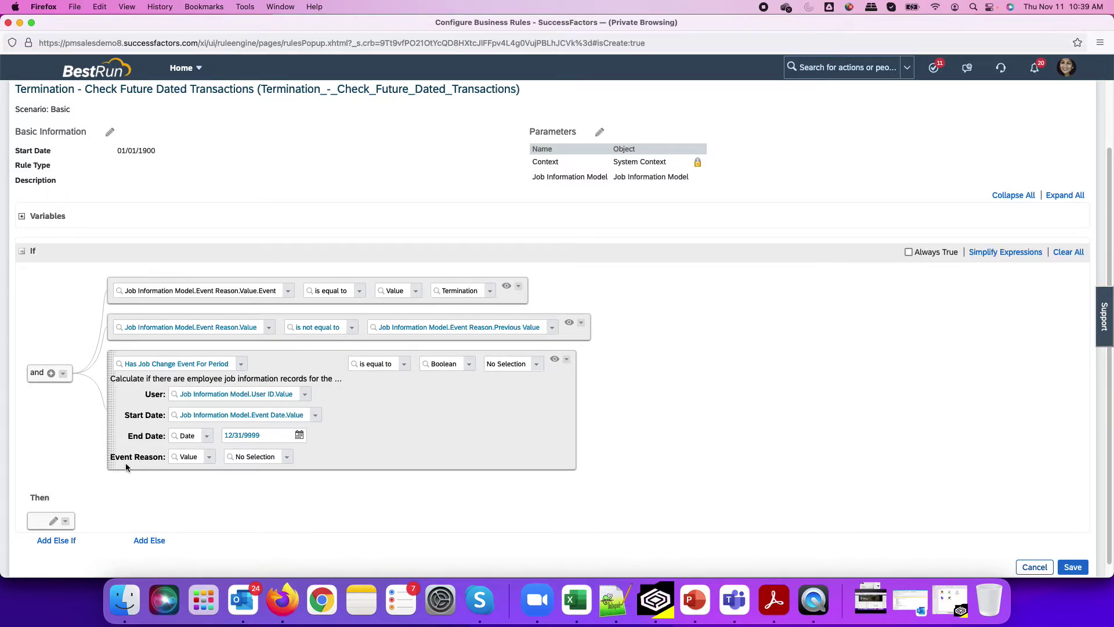
# - Set the function's Event Reason to Job Change - Lateral (JOBLATRL) and require its Boolean result to equal Yes
pyautogui.click(251, 458)
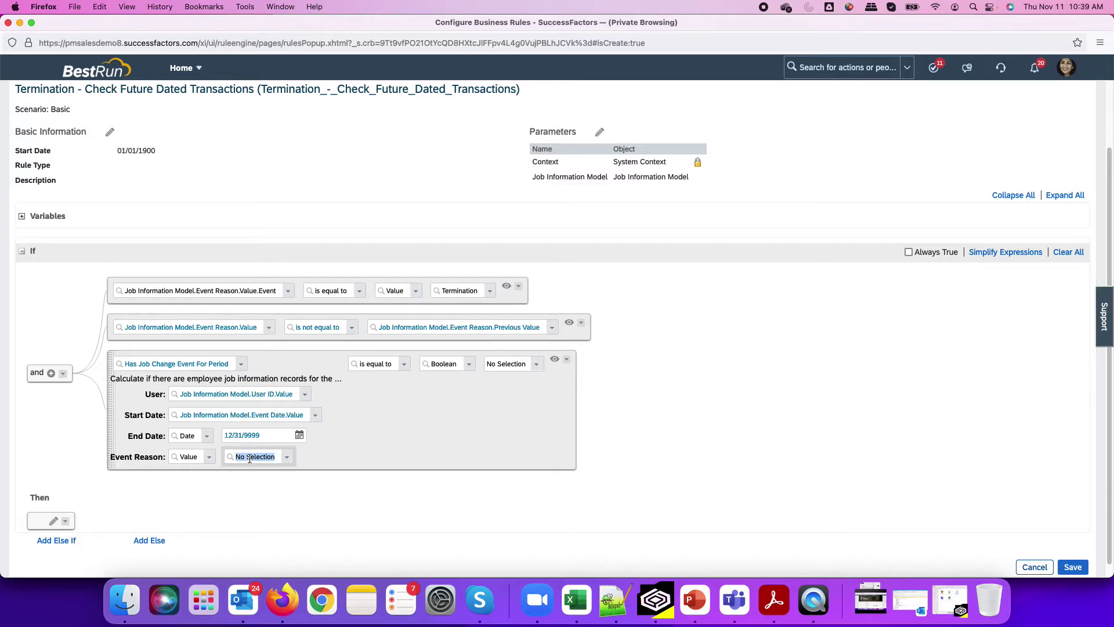
pyautogui.press('BackSpace')
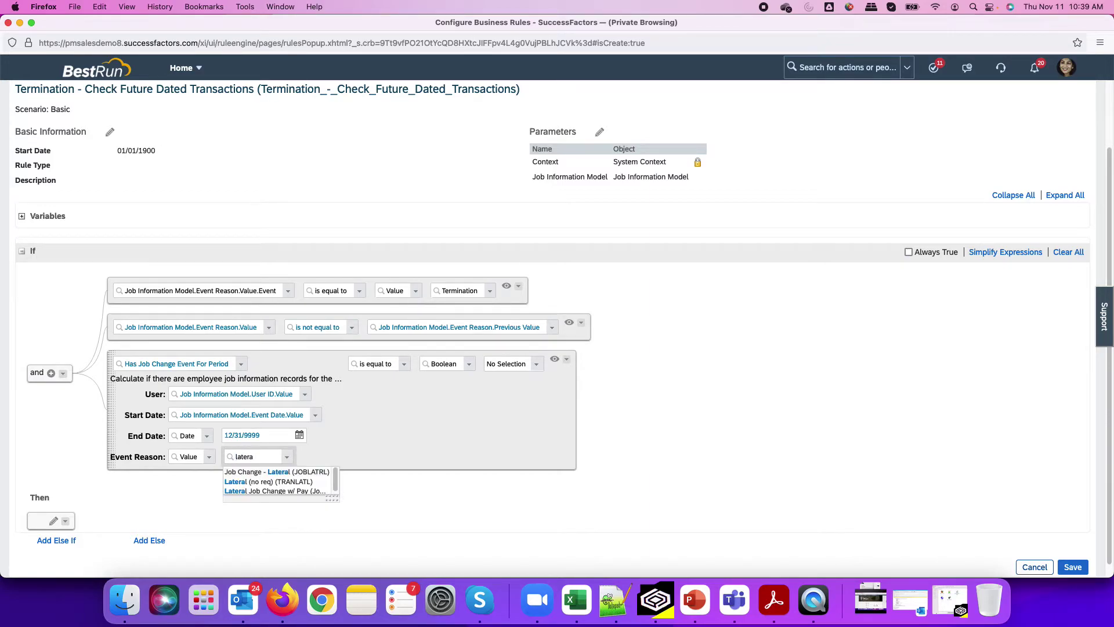
pyautogui.click(274, 472)
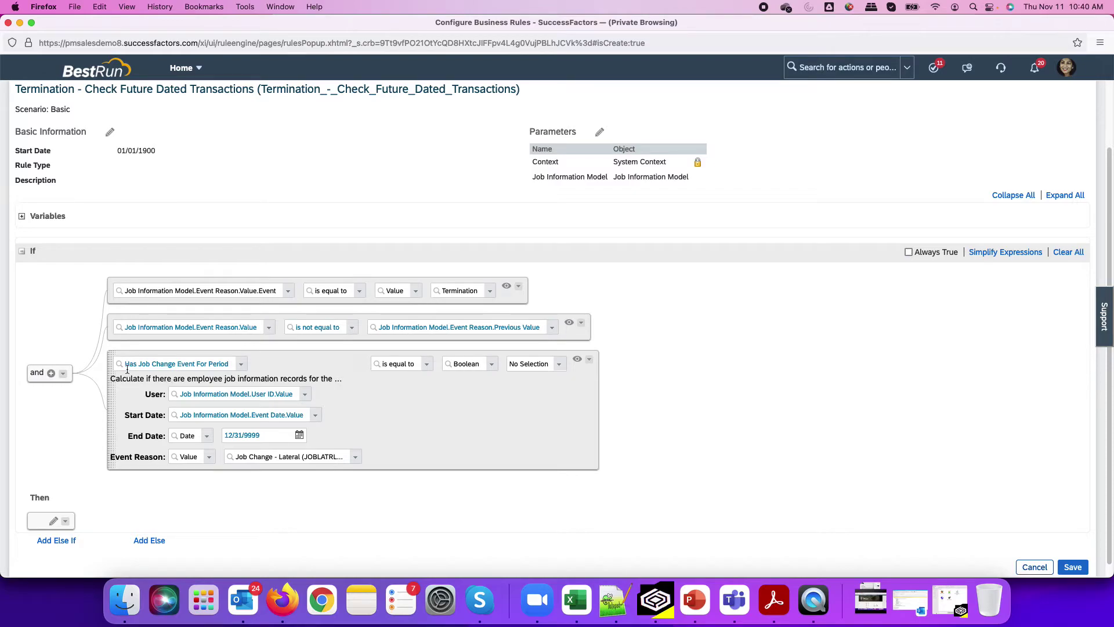
pyautogui.click(559, 363)
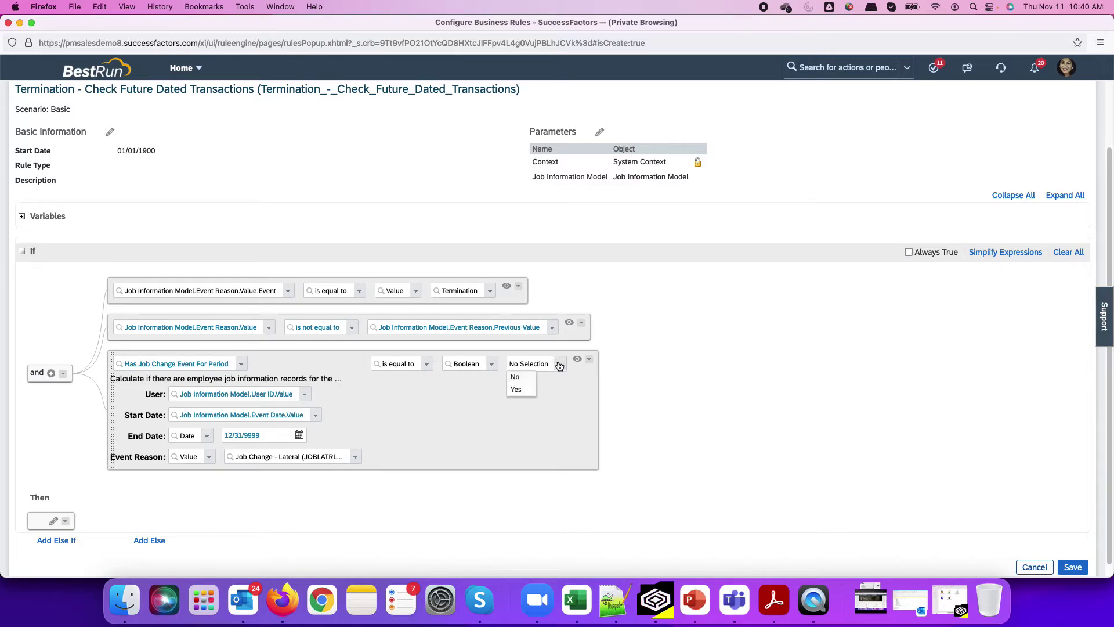
pyautogui.click(523, 388)
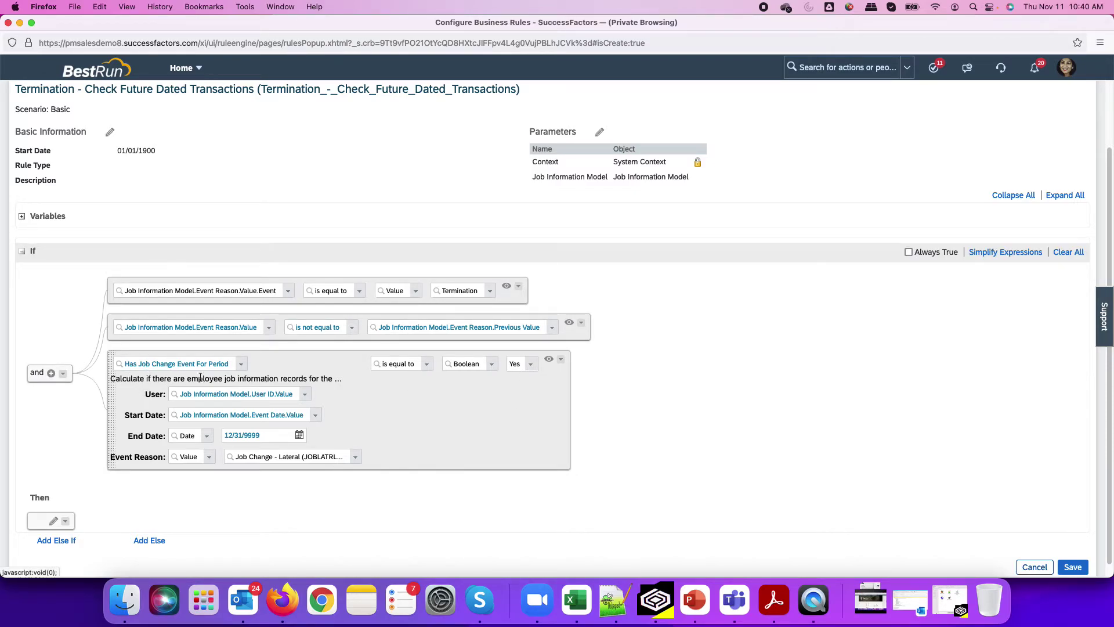
# - Add a Then action raising the TermFutureDateTransaction message with Error severity, and save the rule
pyautogui.scroll(-1, 423, 460)
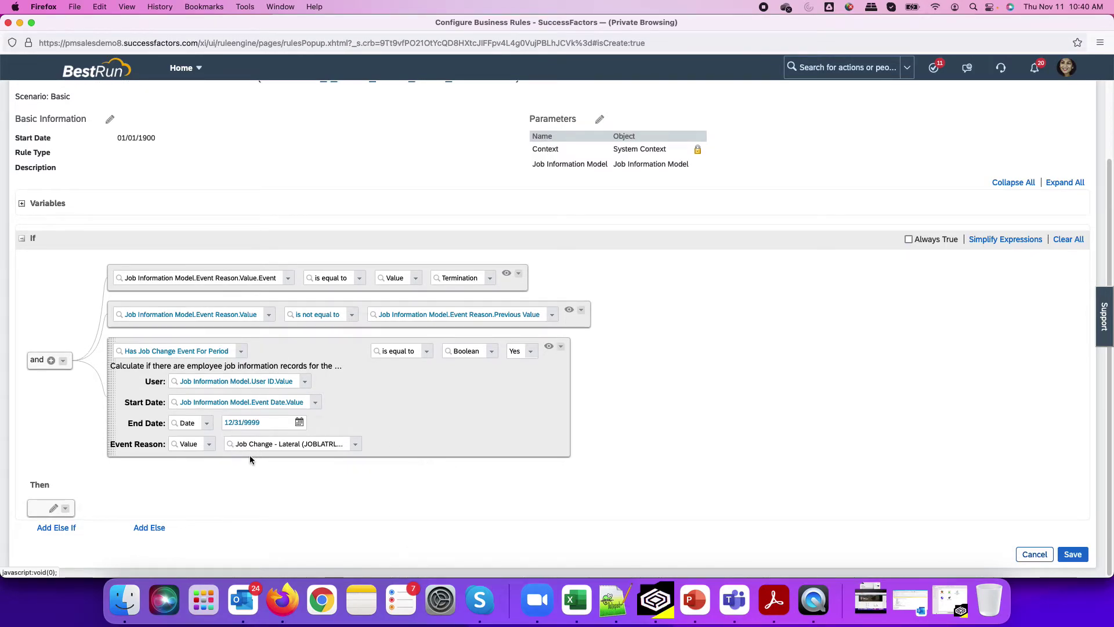
pyautogui.click(56, 509)
pyautogui.click(116, 513)
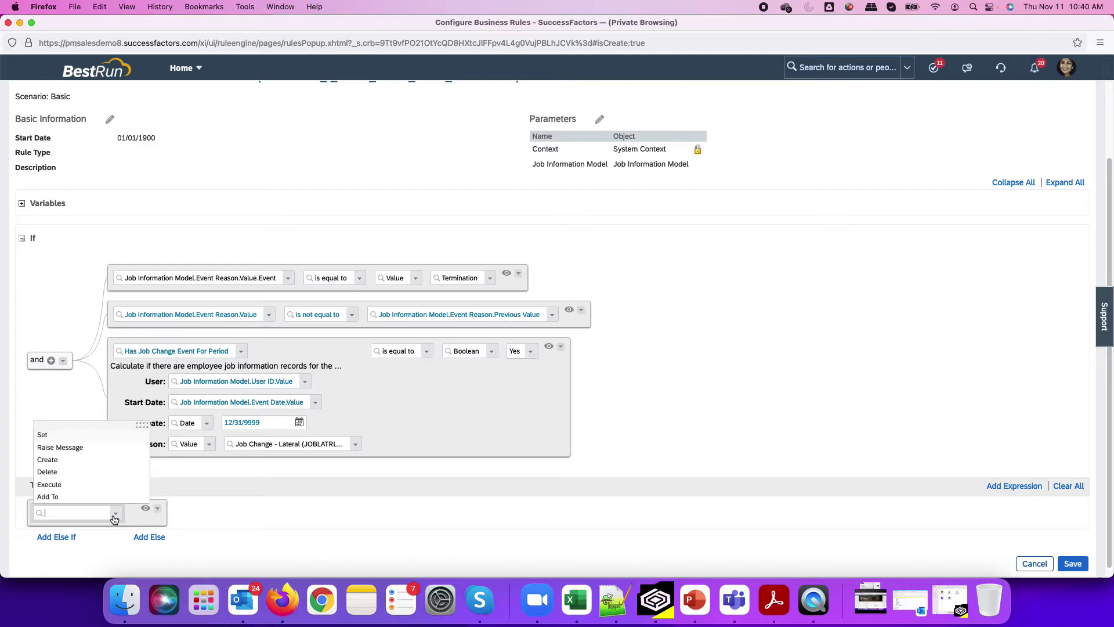
pyautogui.click(60, 447)
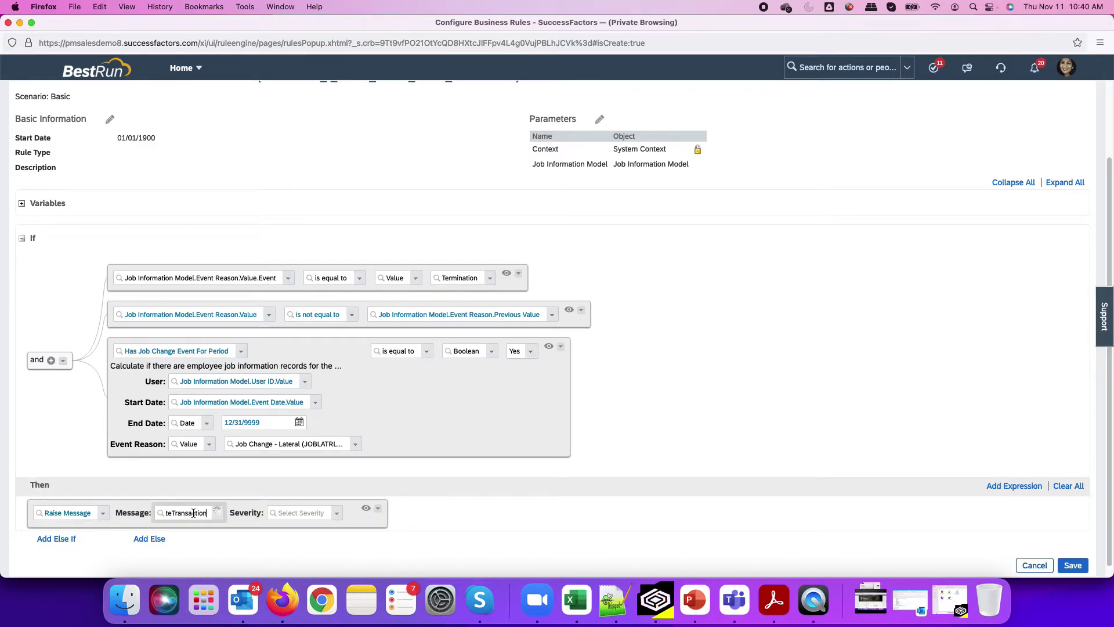
pyautogui.click(196, 527)
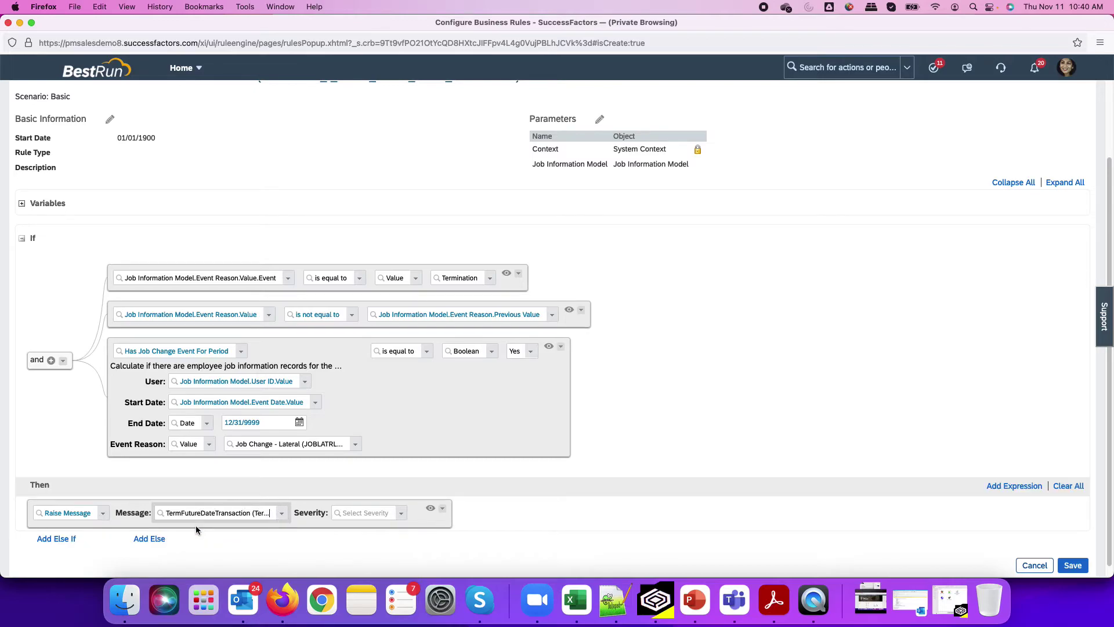
pyautogui.click(403, 514)
pyautogui.click(366, 552)
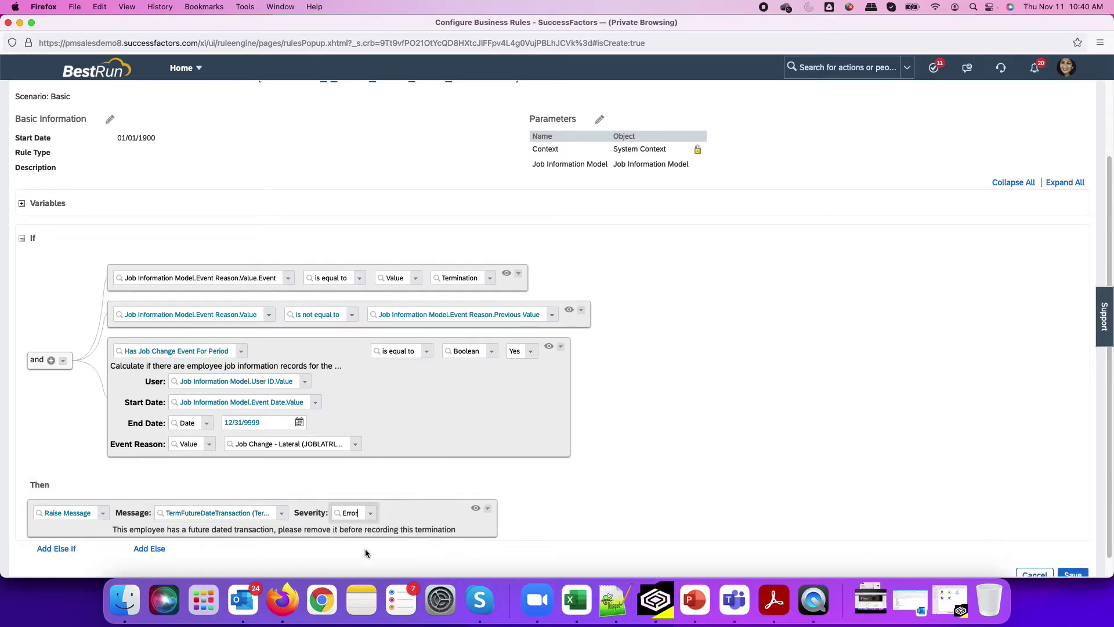
pyautogui.scroll(-1, 424, 537)
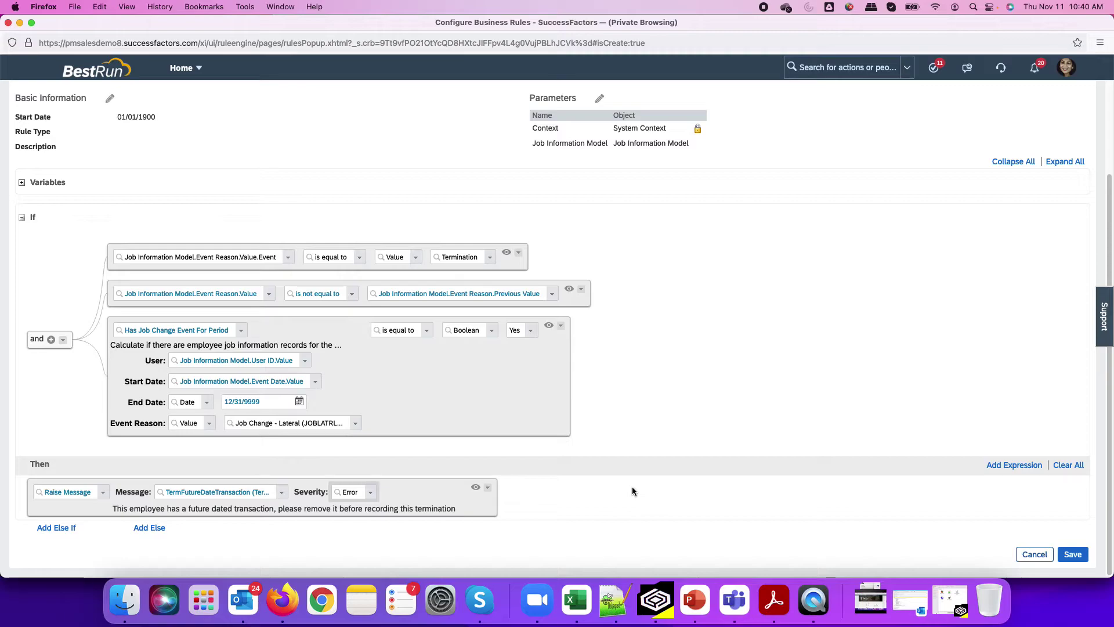
pyautogui.click(1067, 553)
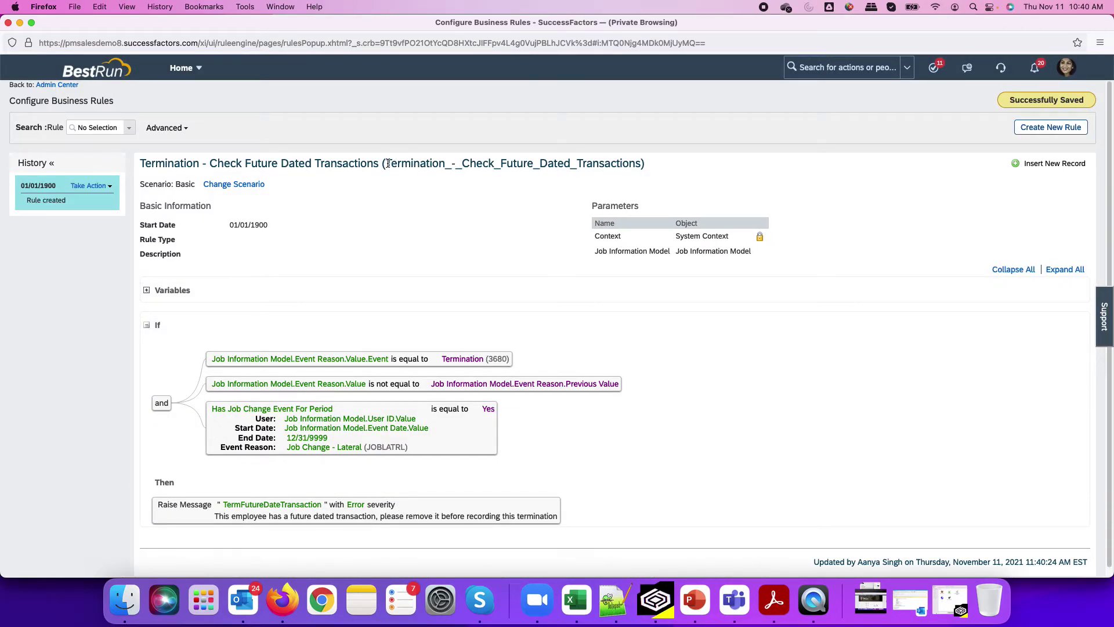
# - Copy the saved rule's code Termination_-_Check_Future_Dated_Transactions and close the rule window
pyautogui.moveTo(387, 163); pyautogui.dragTo(637, 161)
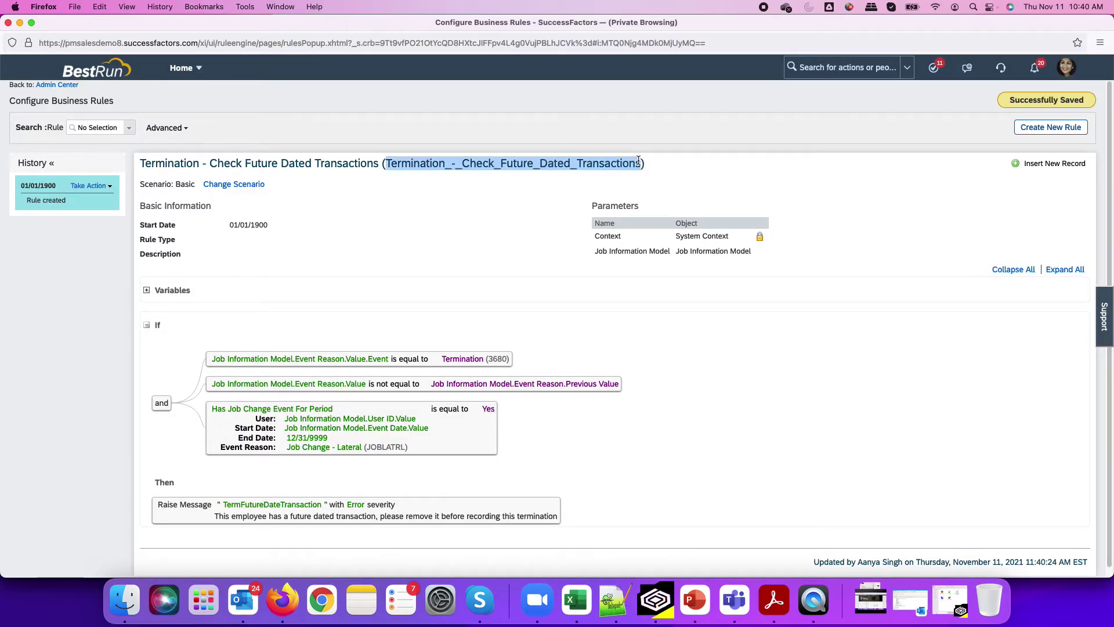
pyautogui.click(298, 160)
pyautogui.click(9, 25)
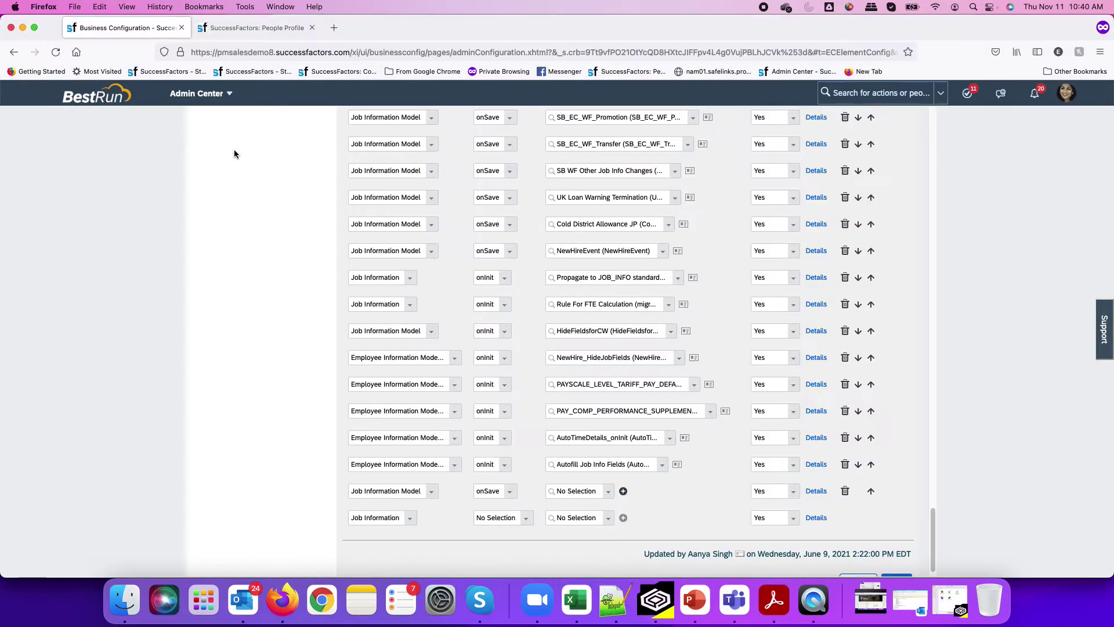
# - Assign the Termination - Check Future Dated Transactions rule to the new Job Information Model onSave row
pyautogui.click(584, 491)
pyautogui.press('super+v')
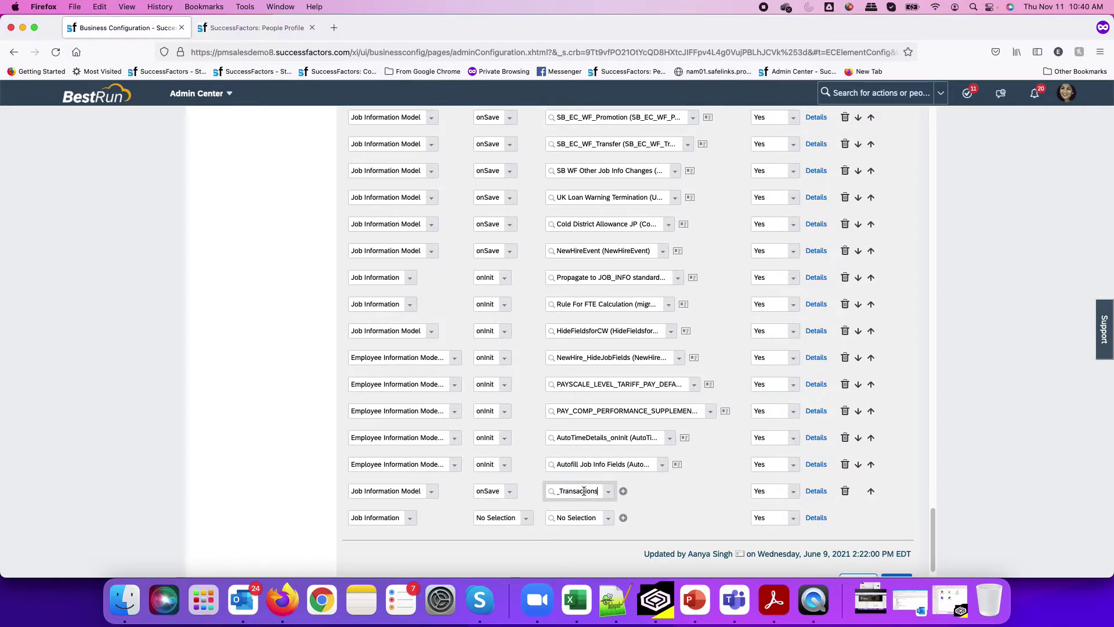
pyautogui.press('BackSpace')
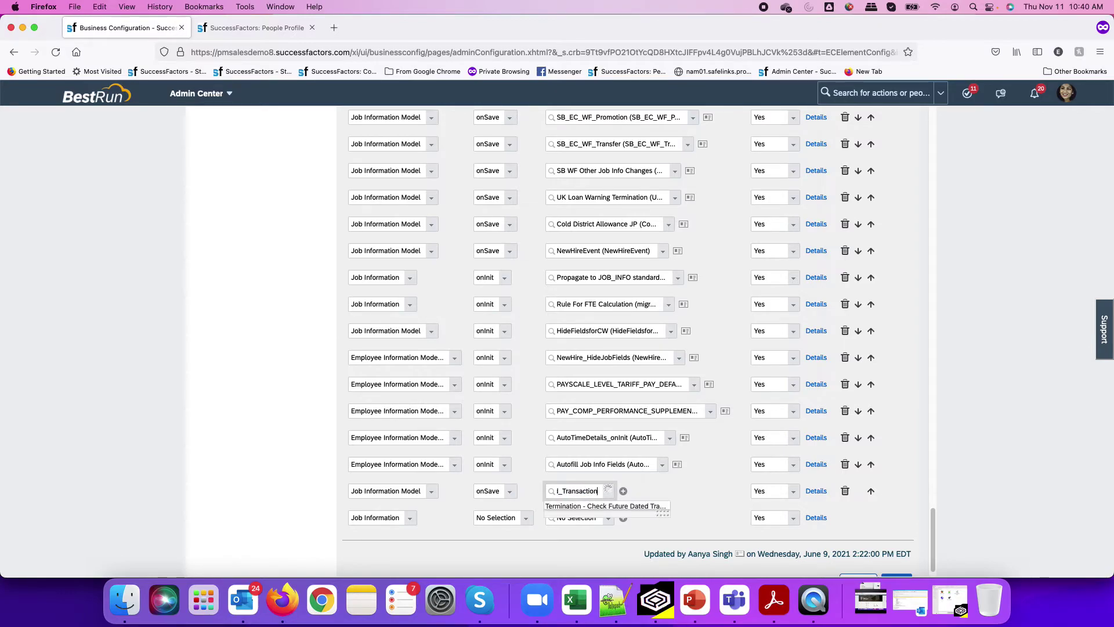
pyautogui.click(585, 504)
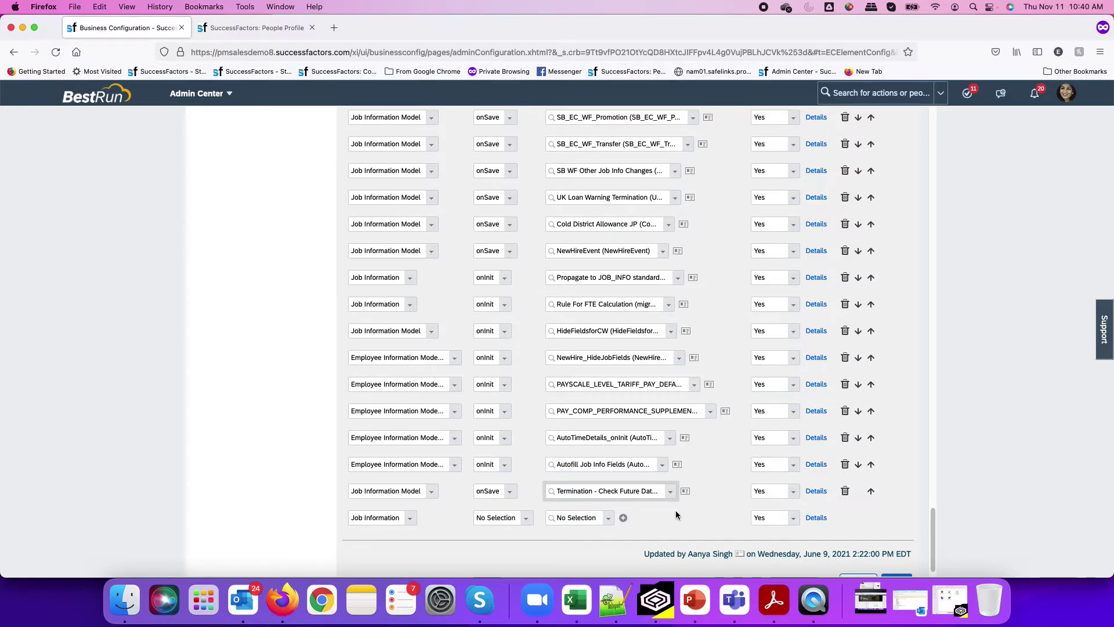
pyautogui.scroll(-2, 684, 513)
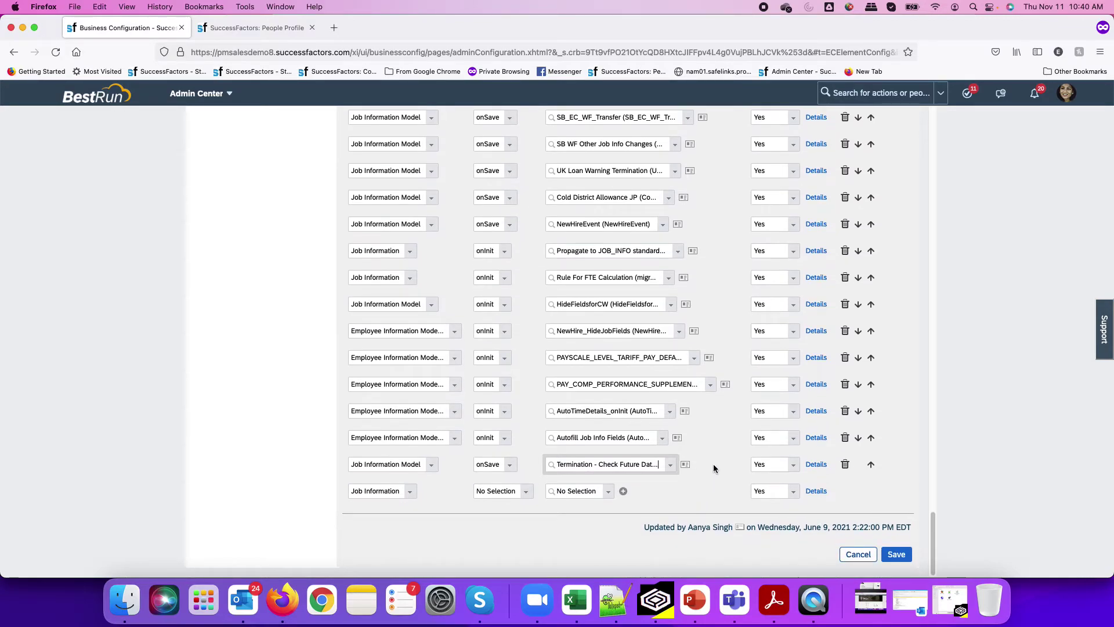
pyautogui.click(709, 482)
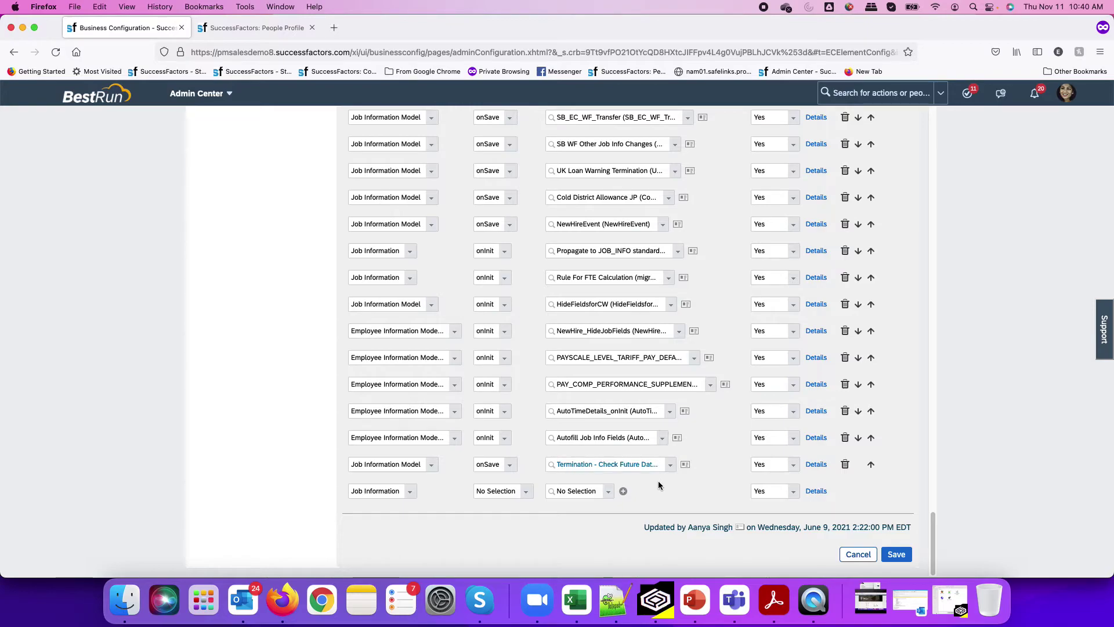
# - In the new rule row's details, set the OffCycle Batch Events, New Hire/Rehire UI, Mass Changes and Imports contexts to No
pyautogui.click(817, 466)
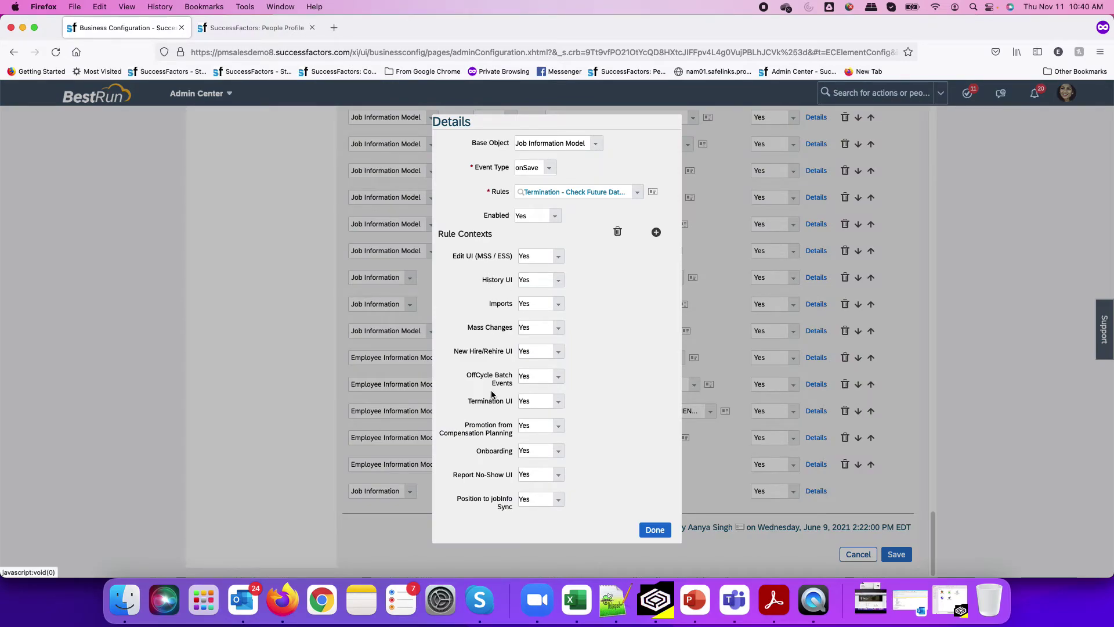
pyautogui.click(558, 381)
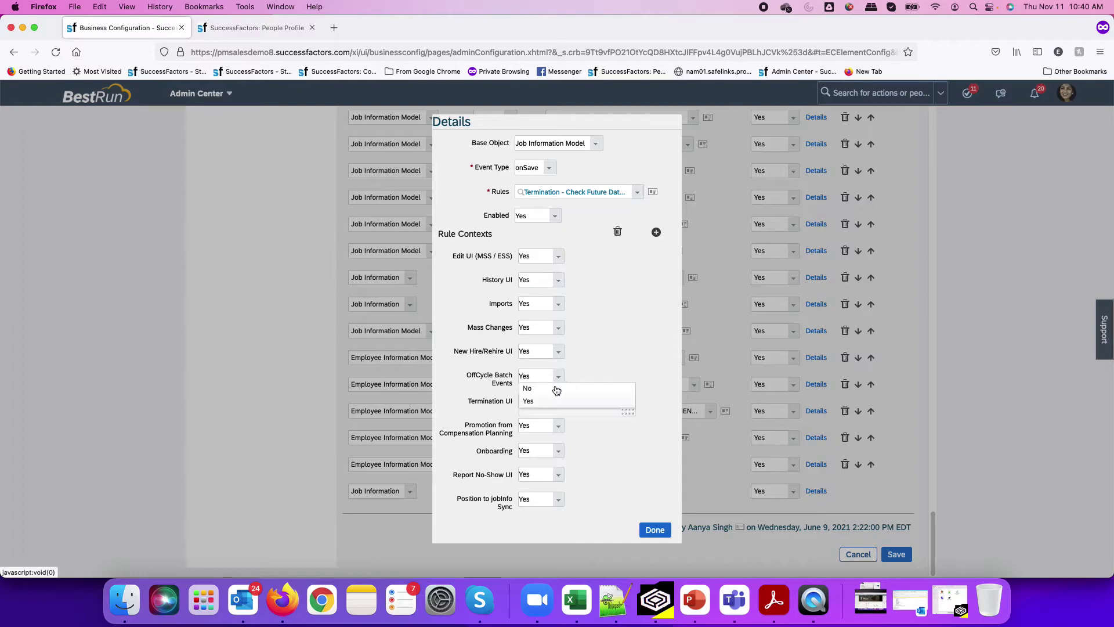
pyautogui.click(554, 396)
pyautogui.click(559, 354)
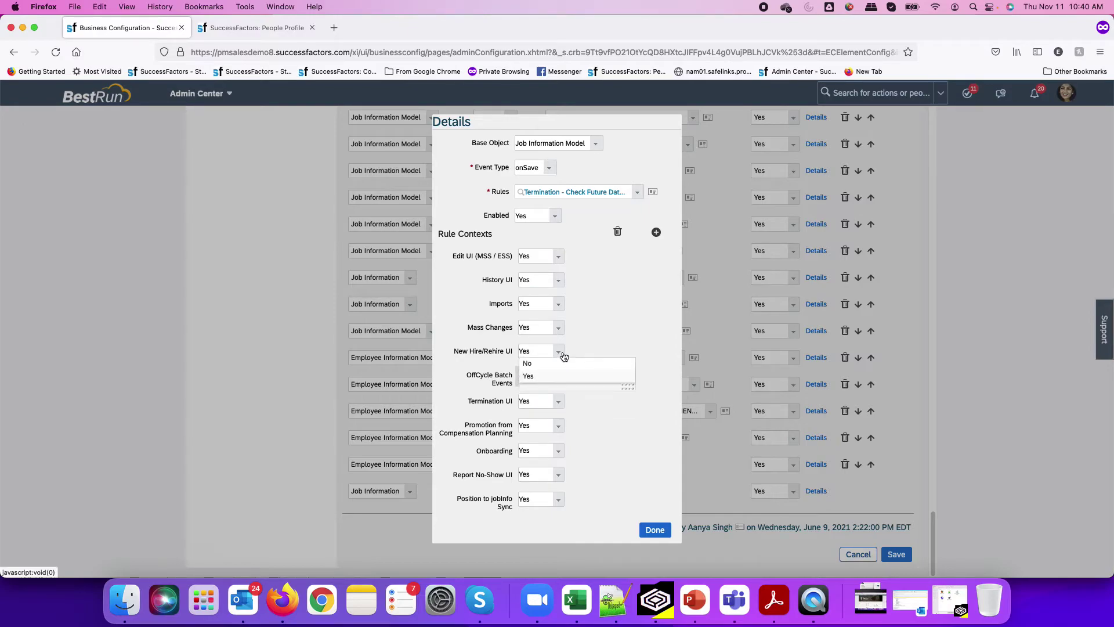
pyautogui.click(558, 364)
pyautogui.click(558, 328)
pyautogui.click(556, 341)
pyautogui.click(556, 306)
pyautogui.click(550, 317)
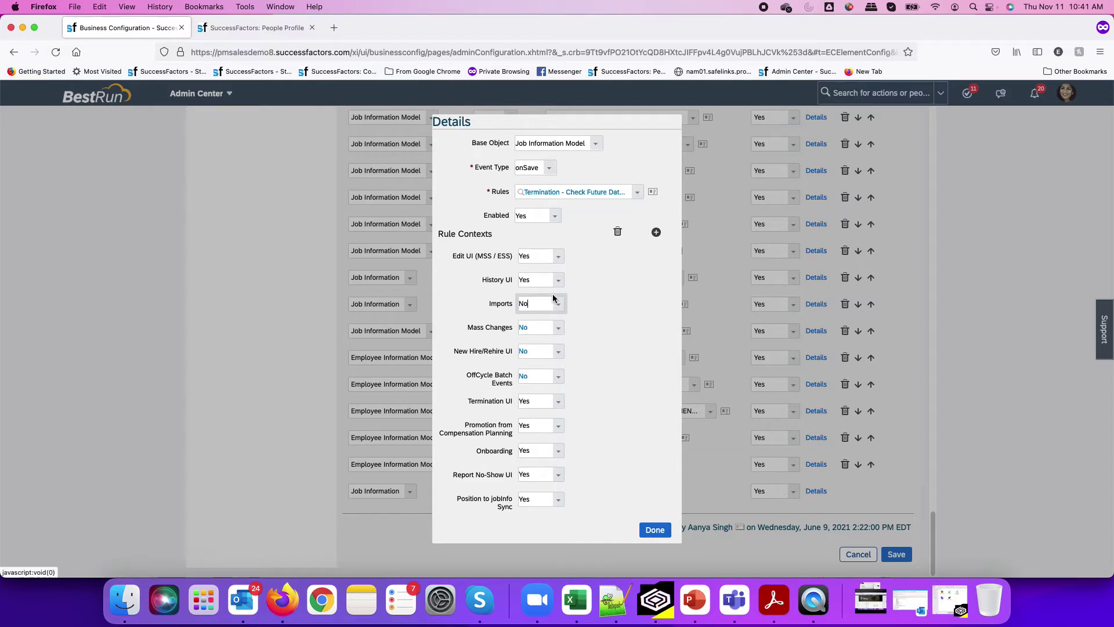
# - Set the rule's Edit UI (MSS / ESS) context to No
pyautogui.click(559, 281)
pyautogui.click(604, 275)
pyautogui.click(559, 258)
pyautogui.click(532, 267)
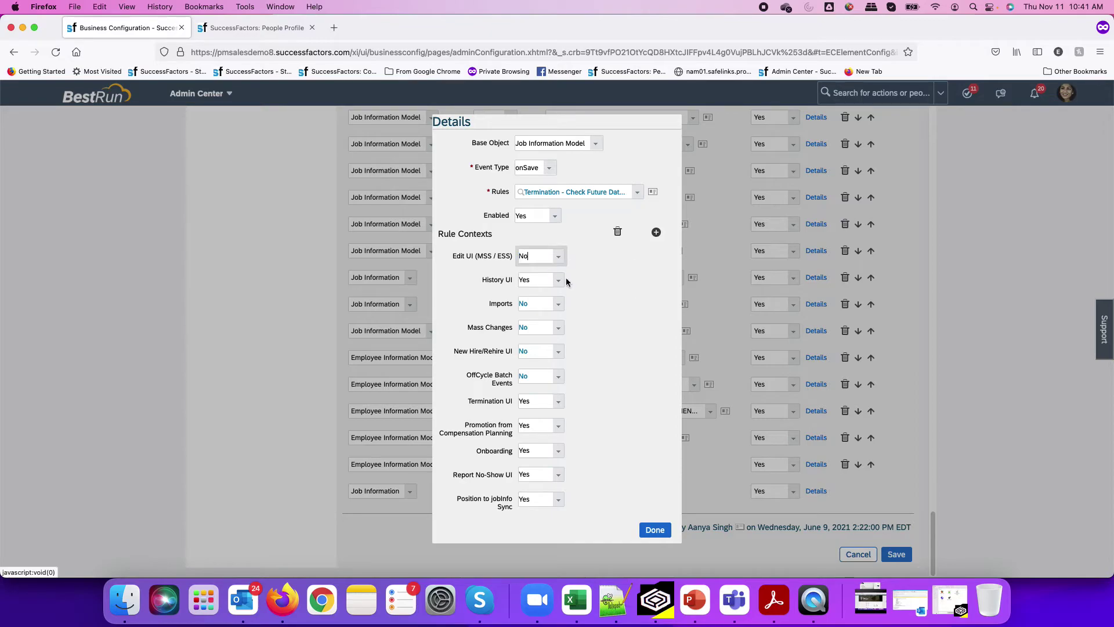
# - Set the Promotion from Compensation Planning, Onboarding, Report No-Show UI and Position to jobInfo Sync contexts to No, and apply the details
pyautogui.click(559, 426)
pyautogui.click(558, 439)
pyautogui.click(558, 451)
pyautogui.click(557, 464)
pyautogui.click(558, 475)
pyautogui.click(555, 490)
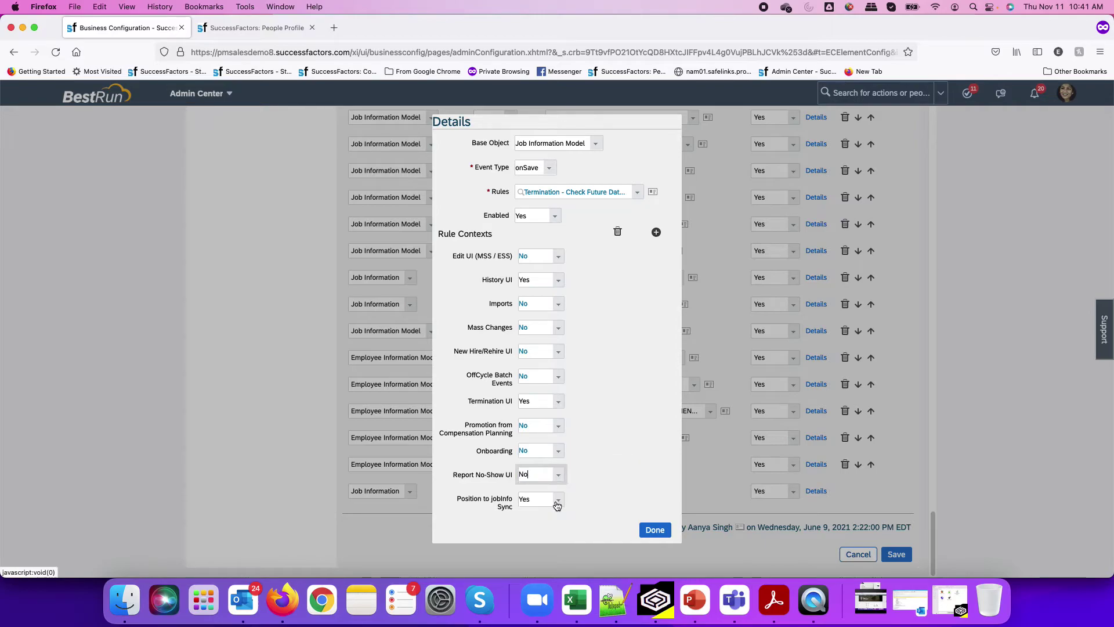
pyautogui.click(557, 505)
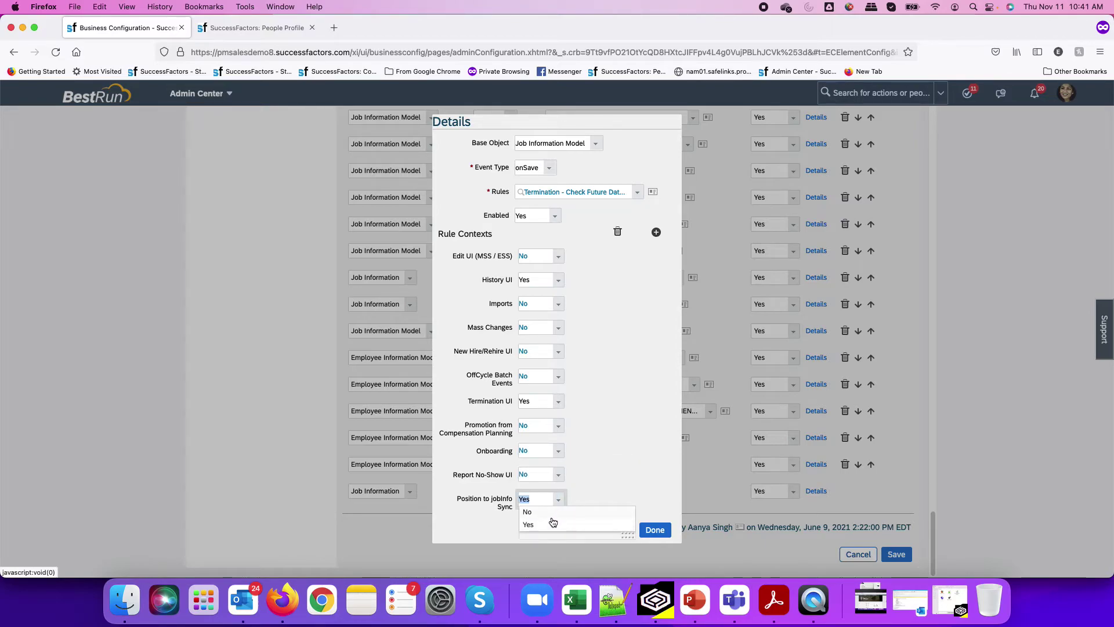
pyautogui.click(553, 513)
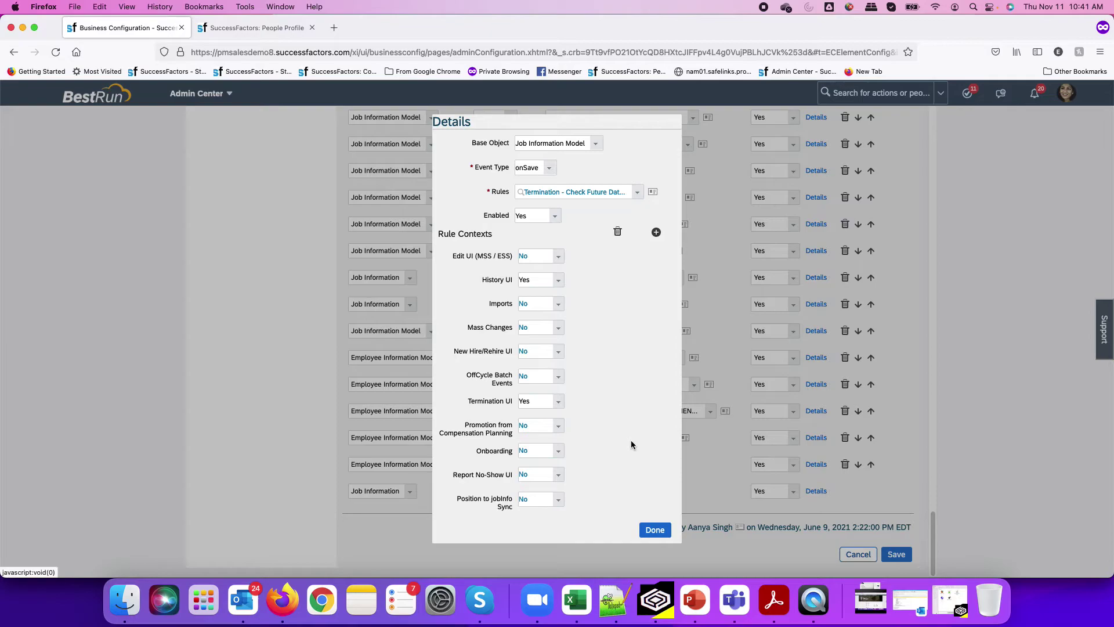
pyautogui.click(659, 531)
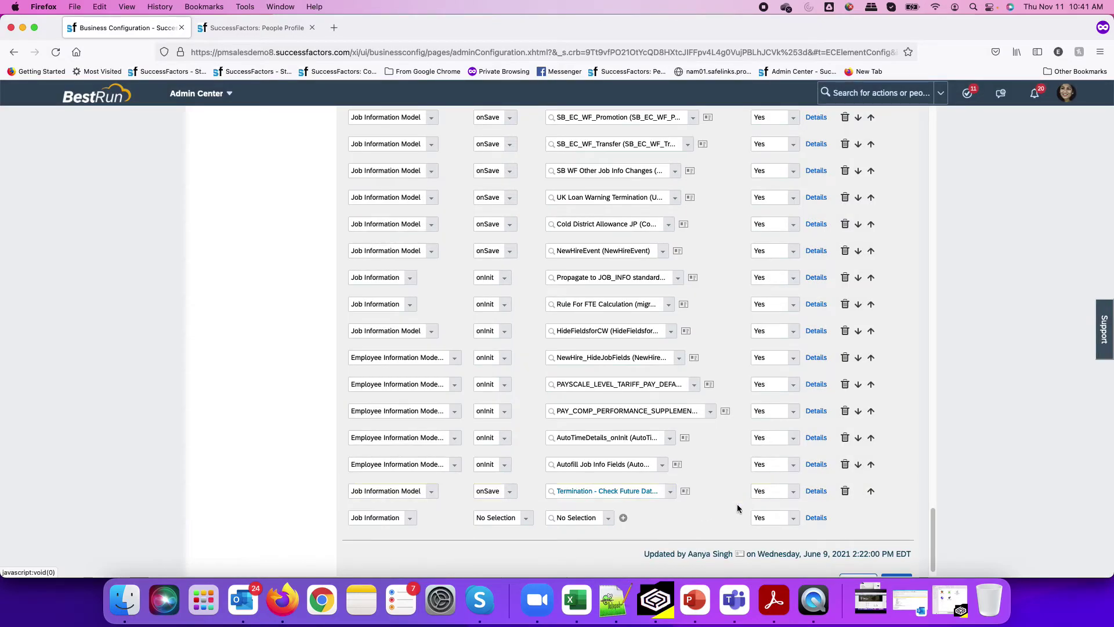
# - Set the new rule's Edit UI (MSS / ESS) context to Yes and save the configuration, accepting the automatic EENoticePeriod picklist change
pyautogui.click(817, 464)
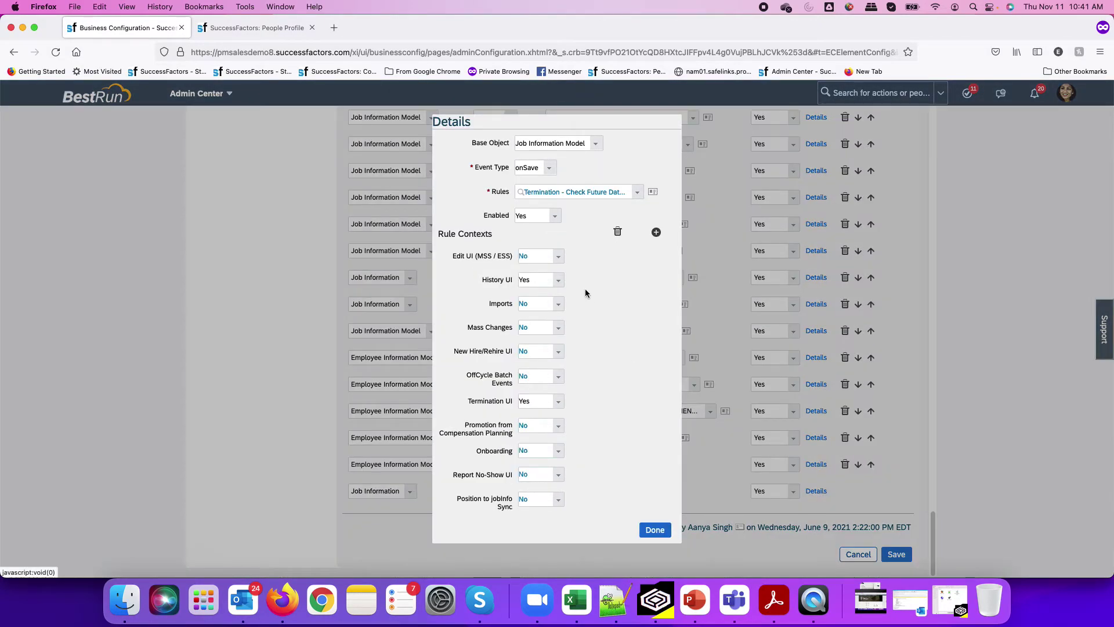
pyautogui.click(558, 256)
pyautogui.click(556, 281)
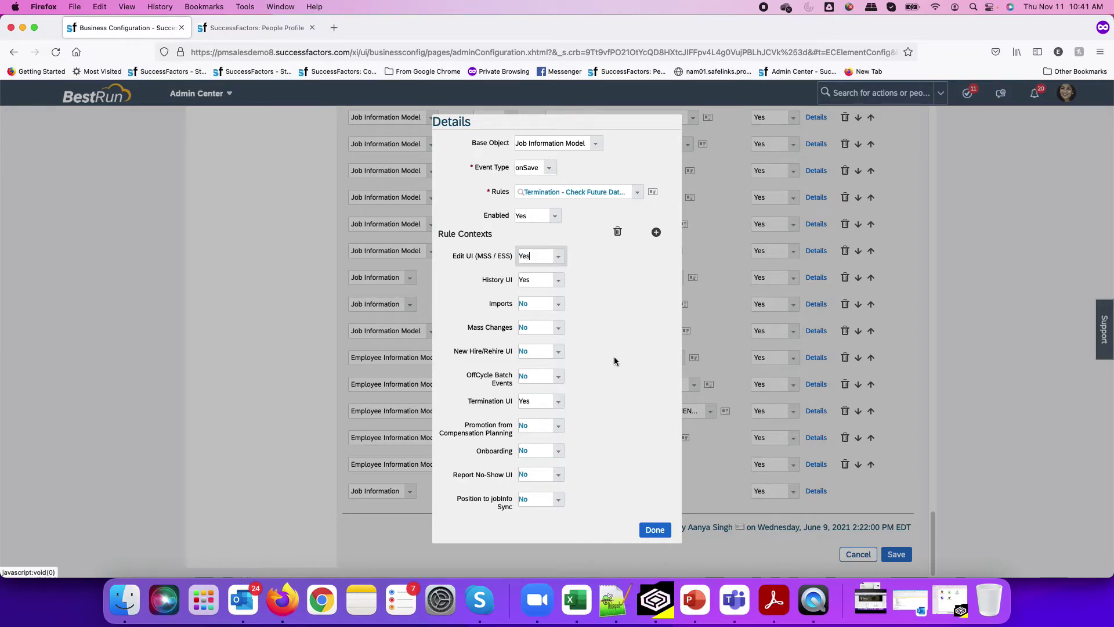
pyautogui.click(654, 531)
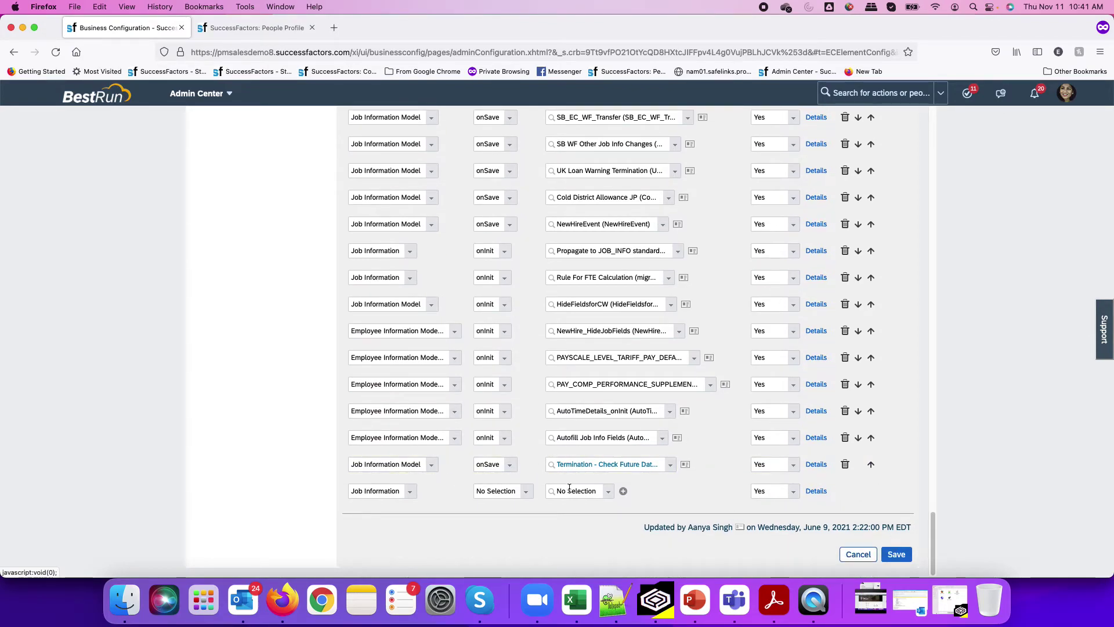
pyautogui.click(895, 555)
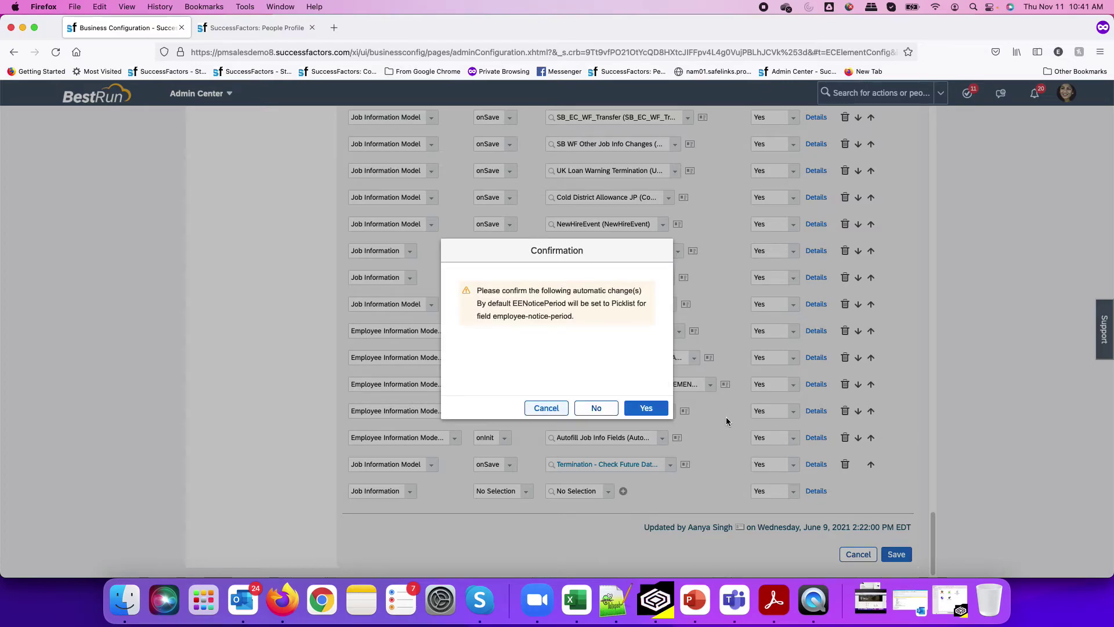
pyautogui.click(646, 406)
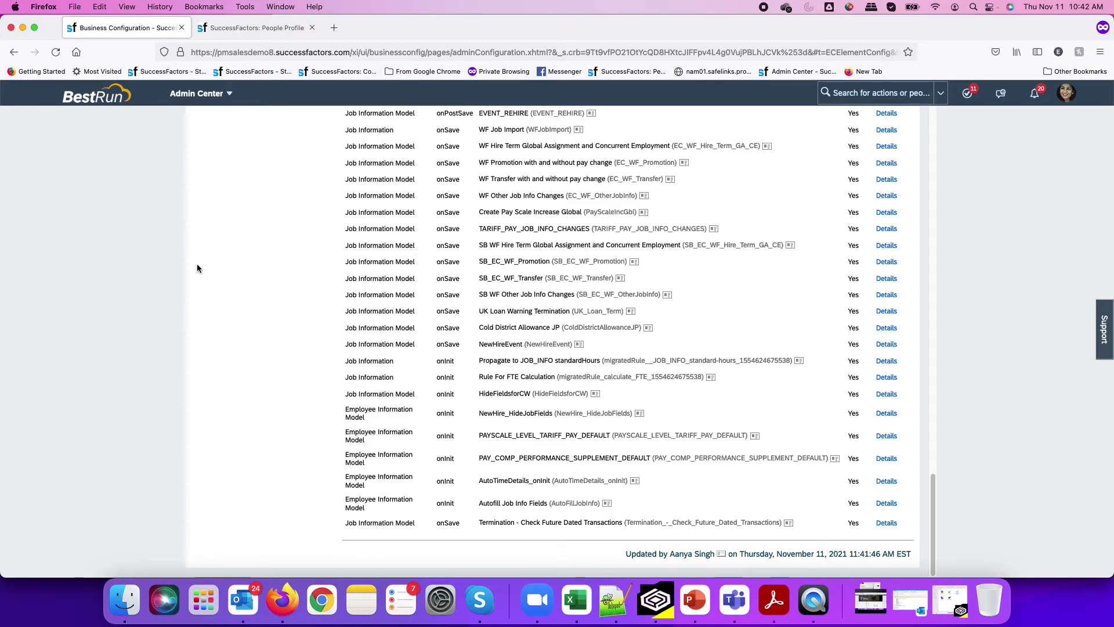
# - Switch to the employee's People Profile, reload it and go to the Employment section
pyautogui.click(259, 23)
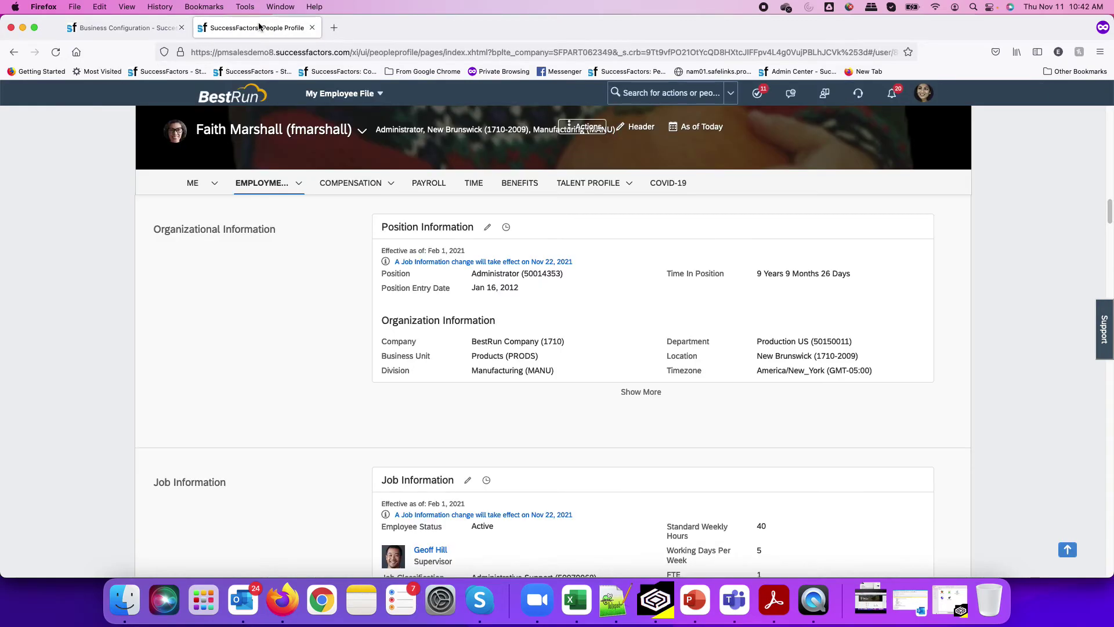
pyautogui.press('super+r')
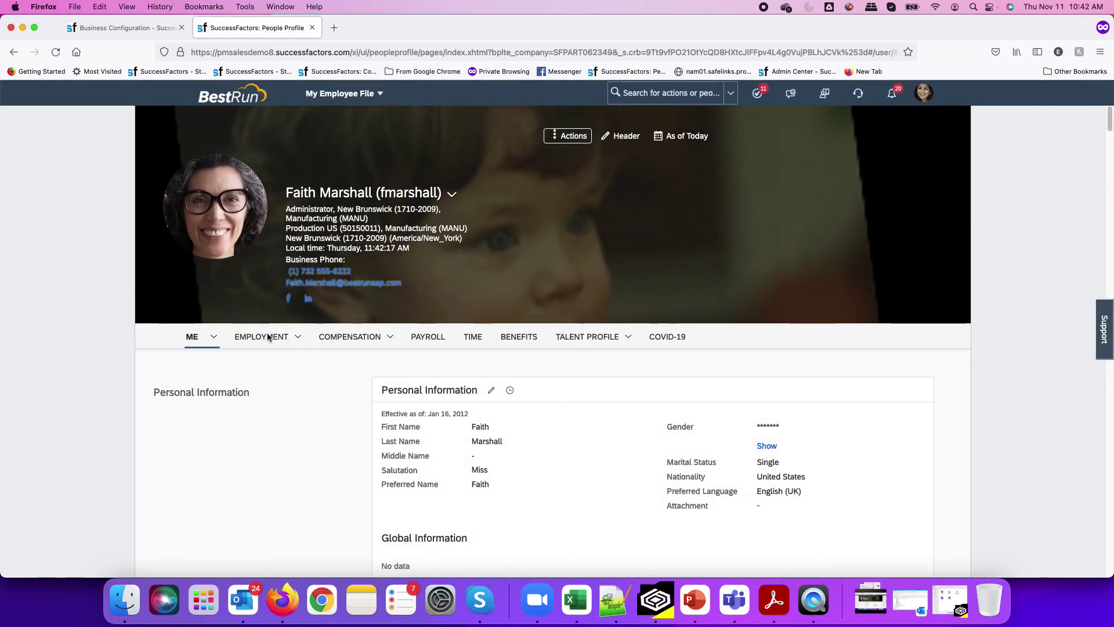
pyautogui.click(271, 338)
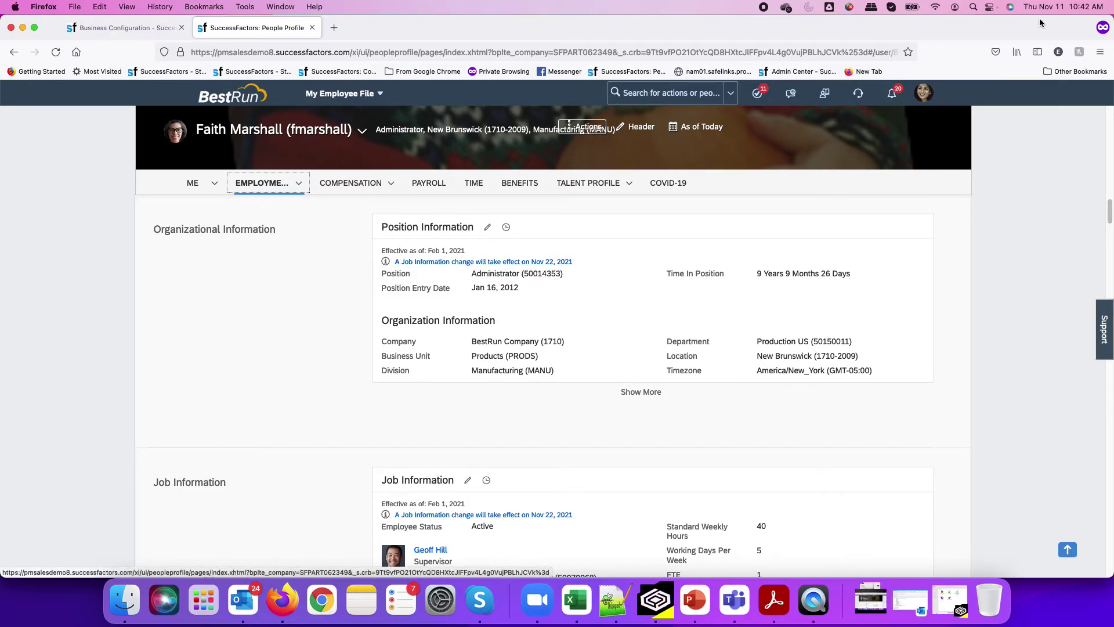
# - Start a Termination action for the employee with a termination date of Nov 12, 2021
pyautogui.click(584, 128)
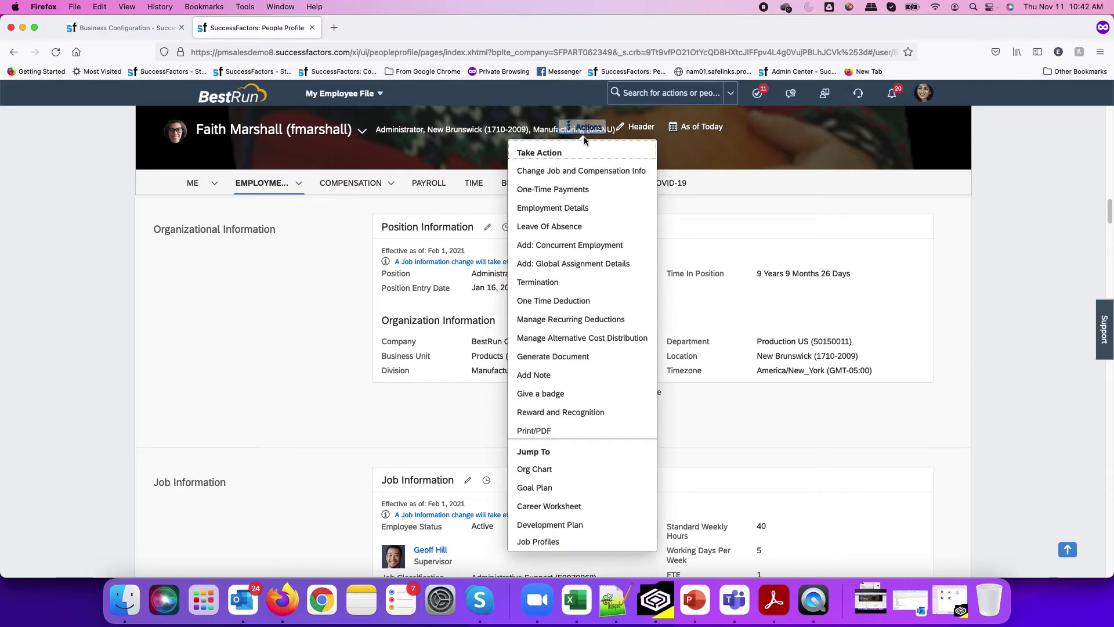
pyautogui.click(548, 281)
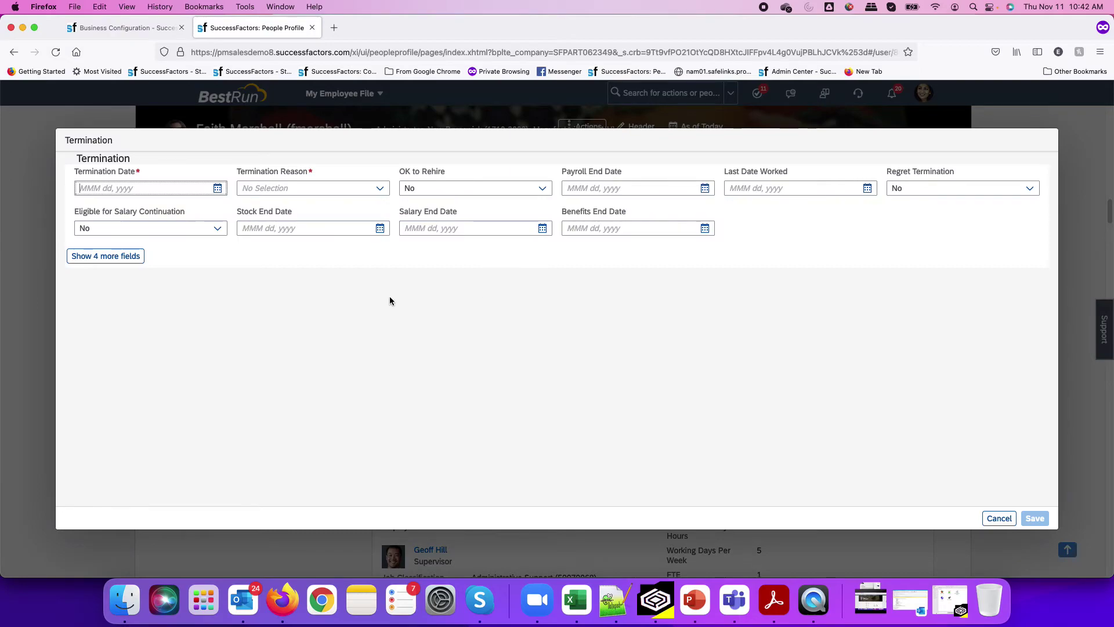
pyautogui.click(218, 189)
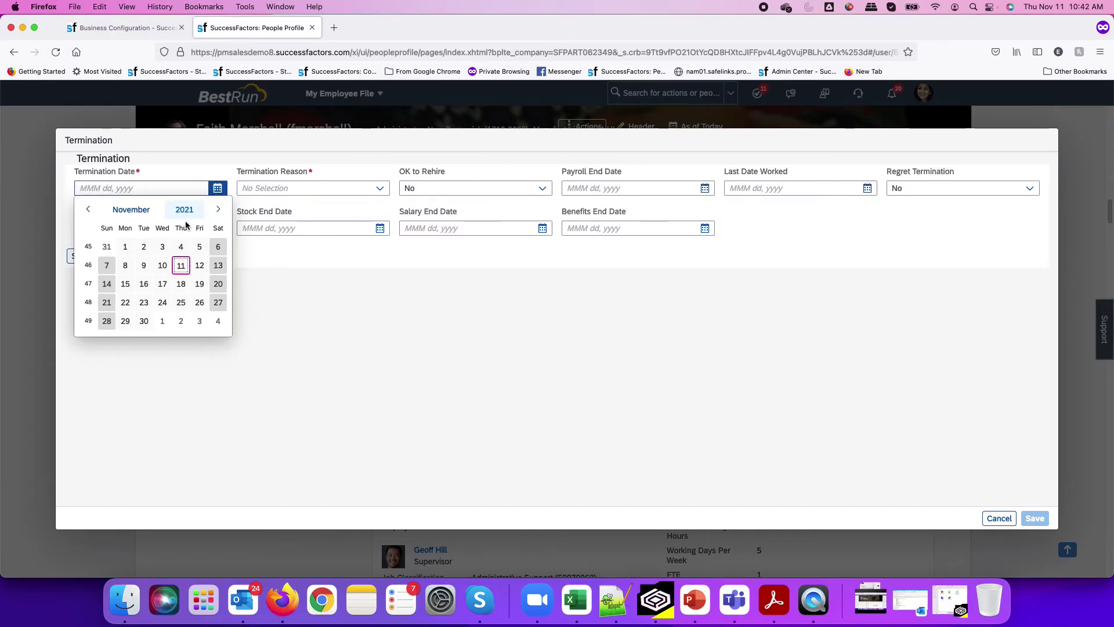
pyautogui.click(200, 266)
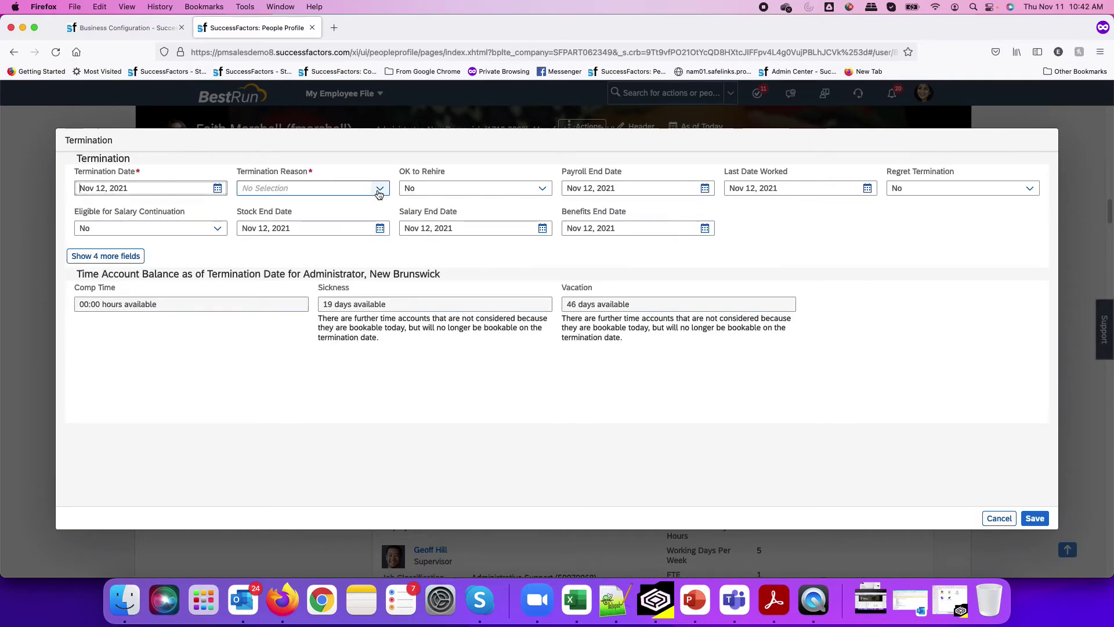
# - Try to save the termination with the reason Inv Elimination of Position (TERIREDN), and discard the termination form
pyautogui.click(379, 190)
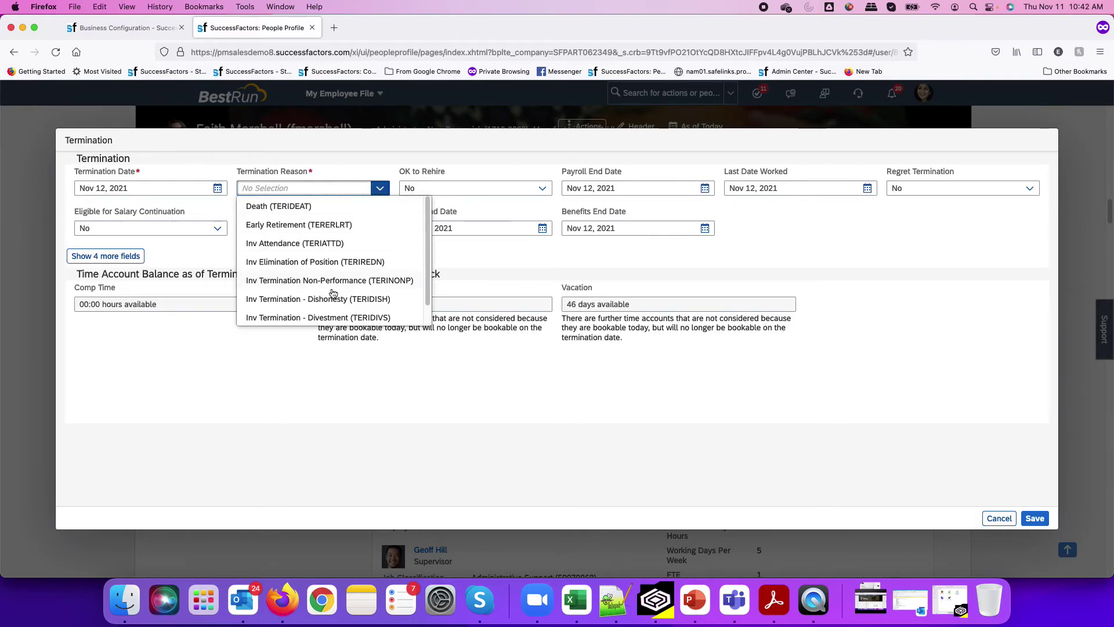
pyautogui.click(305, 265)
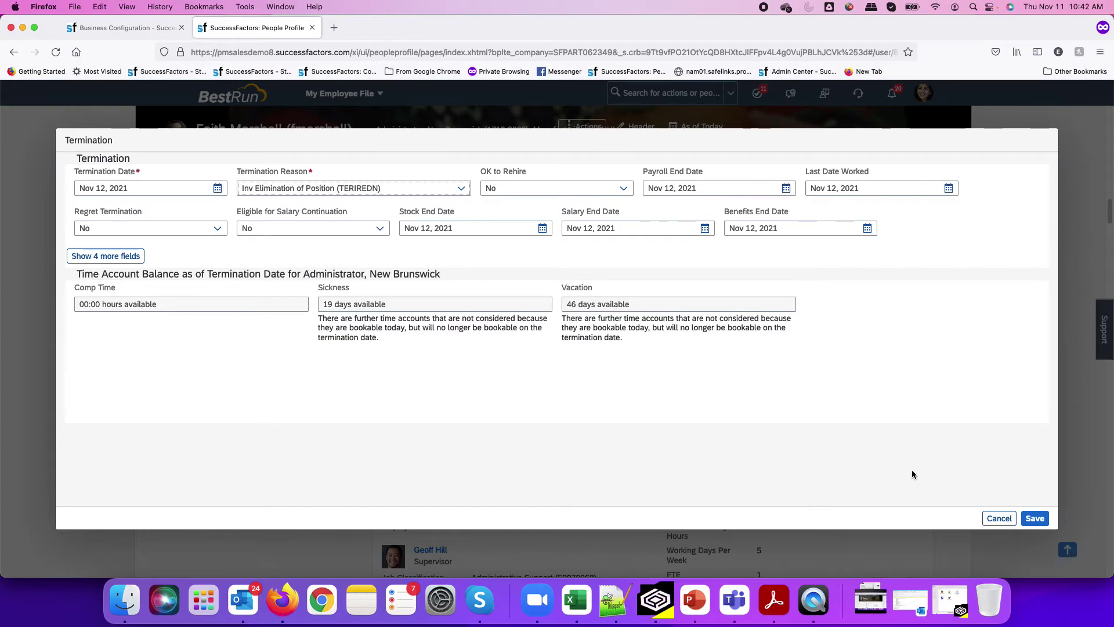
pyautogui.click(1035, 519)
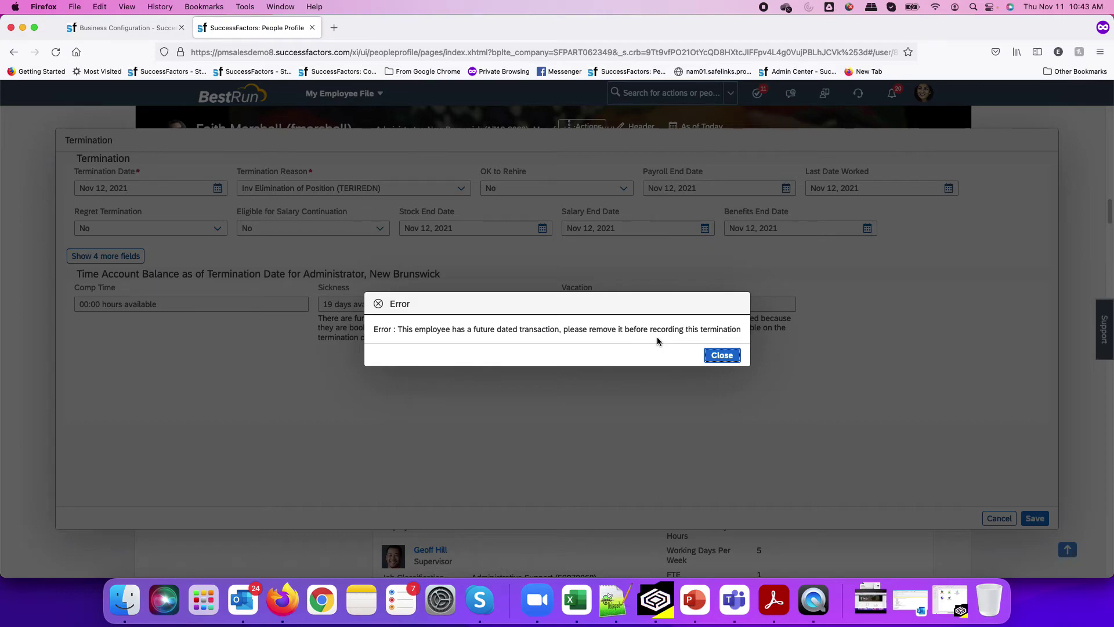
pyautogui.click(723, 357)
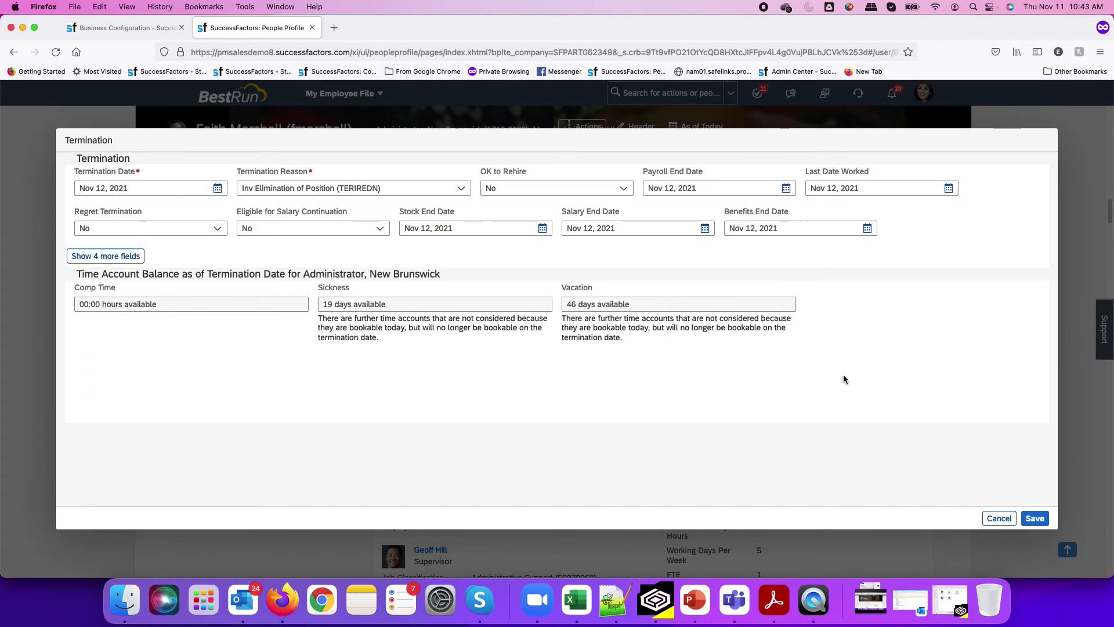
pyautogui.click(999, 518)
pyautogui.click(598, 362)
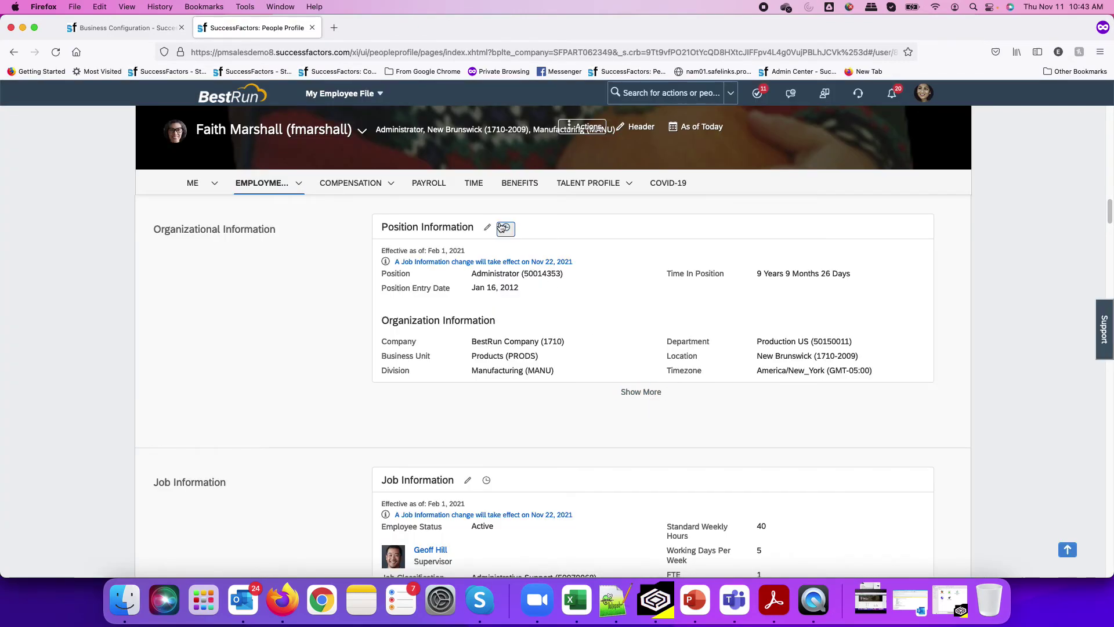
# - Delete the future-dated Job Change - Lateral record of Nov 22, 2021 from the employee's job information history and close the history
pyautogui.click(506, 227)
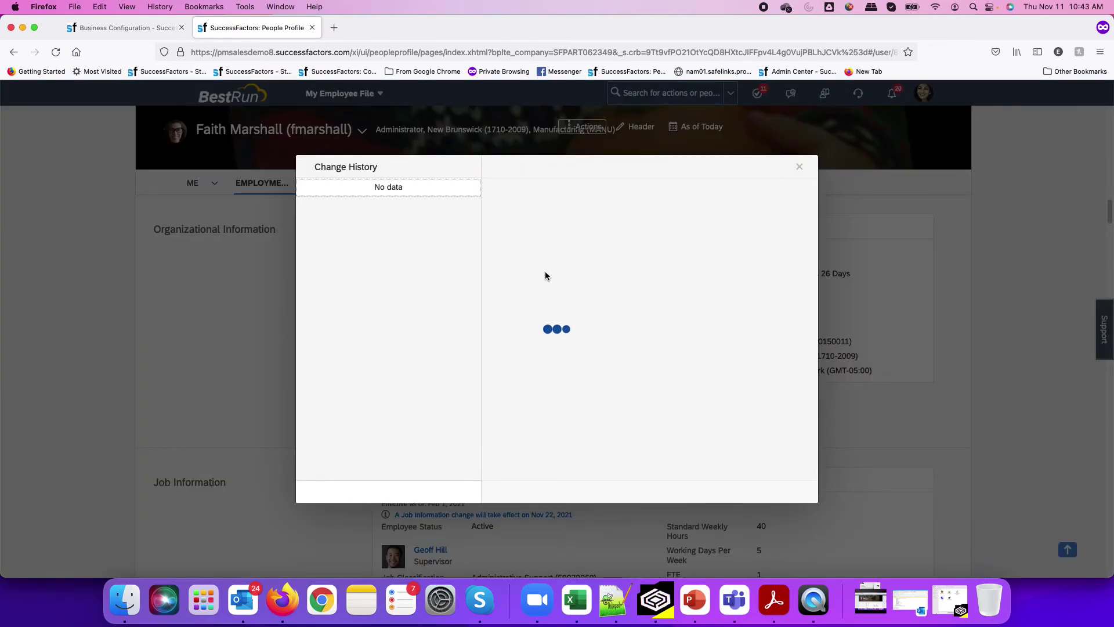
pyautogui.click(374, 221)
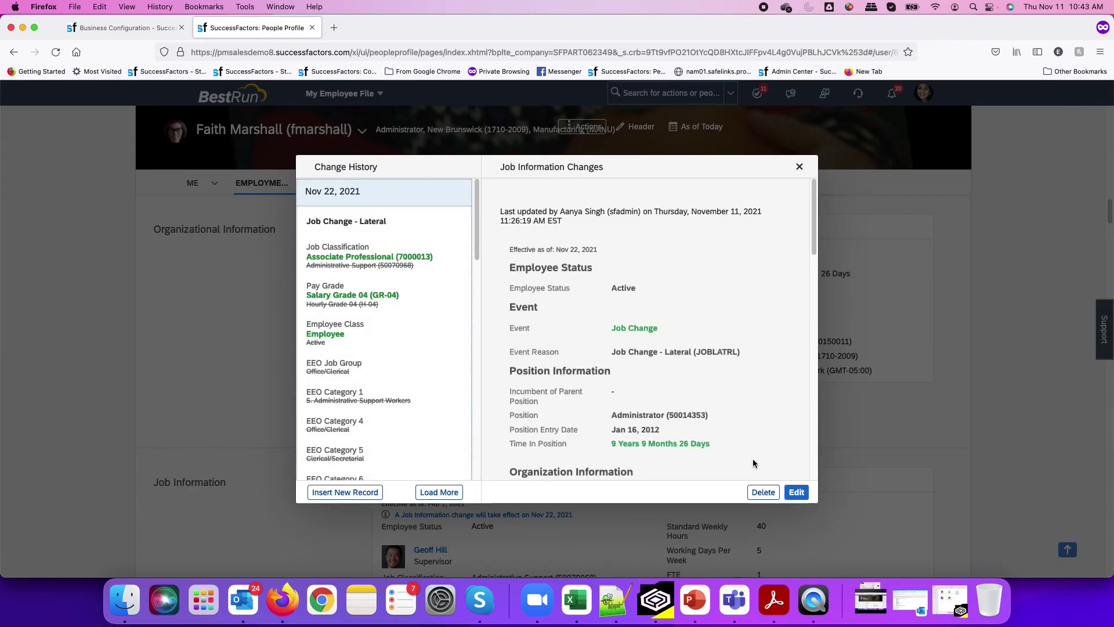
pyautogui.click(762, 492)
pyautogui.click(672, 356)
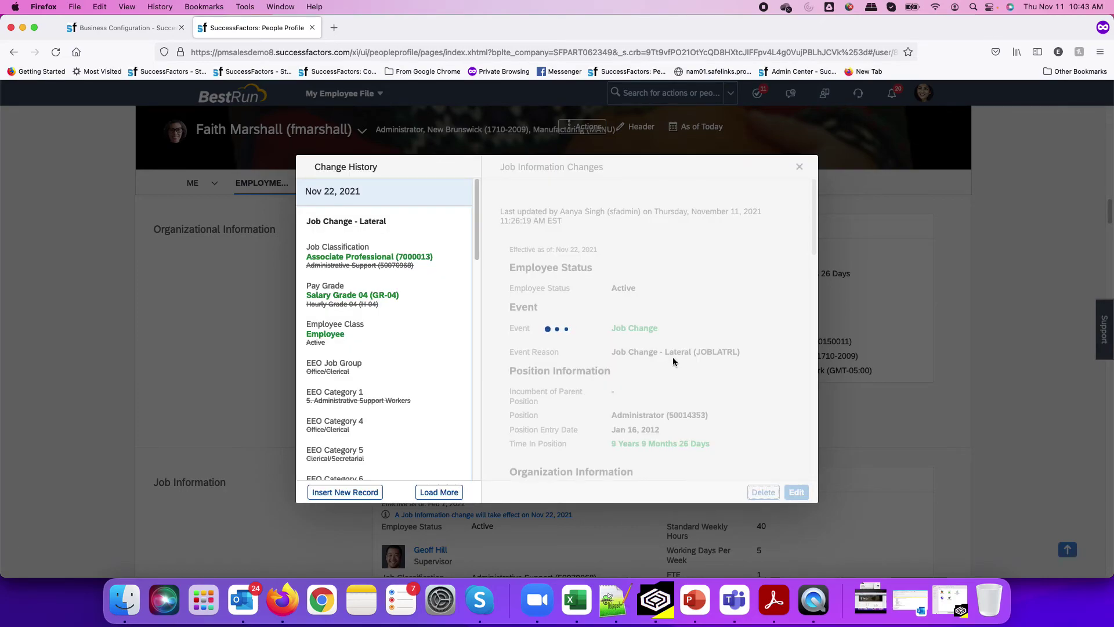
pyautogui.click(799, 166)
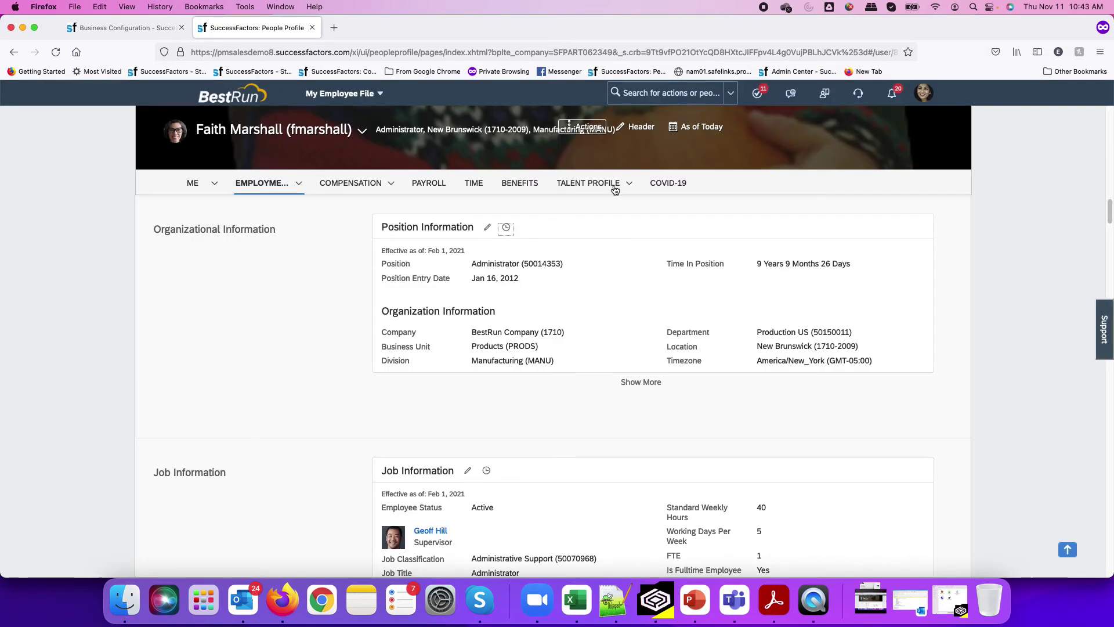
# - Start a new Termination action for the same employee, again dated Nov 12, 2021
pyautogui.click(582, 134)
pyautogui.click(559, 288)
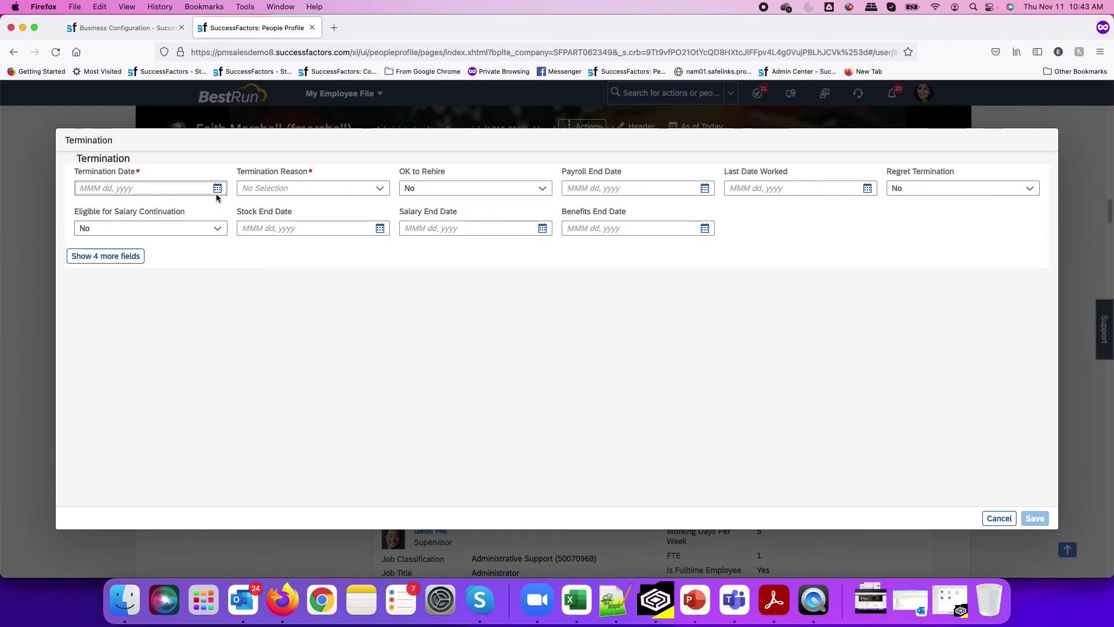
pyautogui.click(217, 188)
pyautogui.click(199, 265)
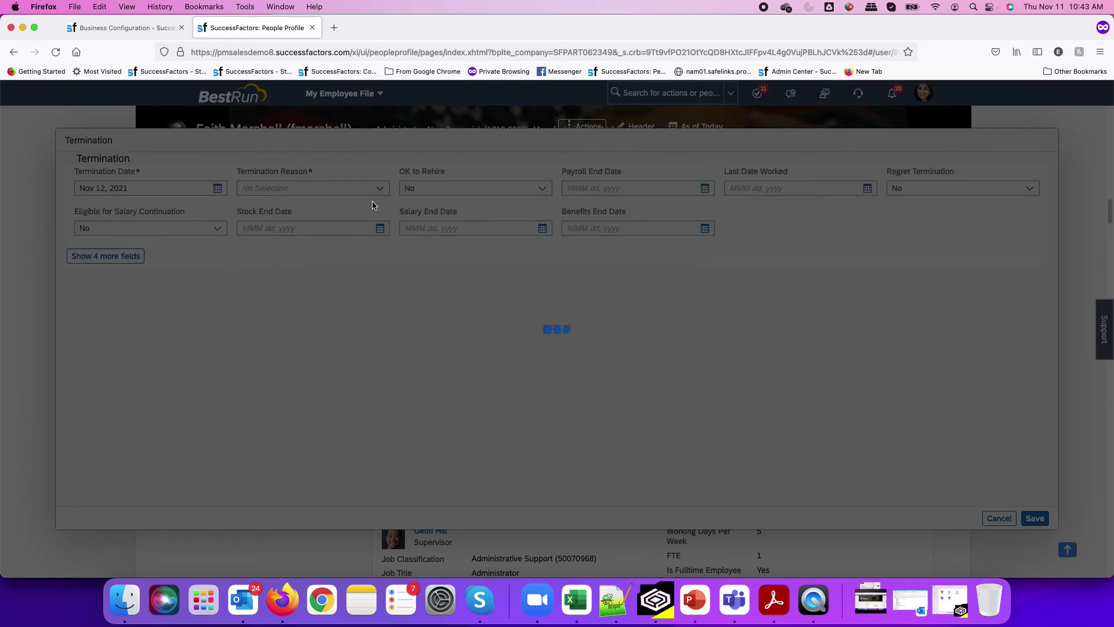
# - Save the termination with the reason Inv Attendance (TERIATTD) and show the workflow participants in the confirmation request
pyautogui.click(379, 190)
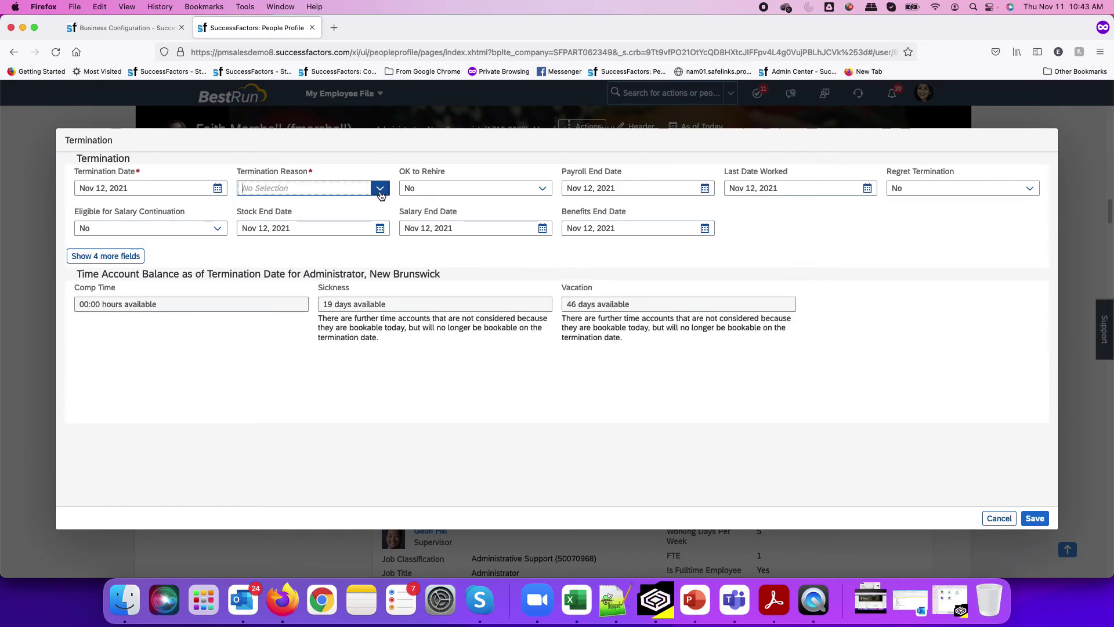
pyautogui.click(319, 244)
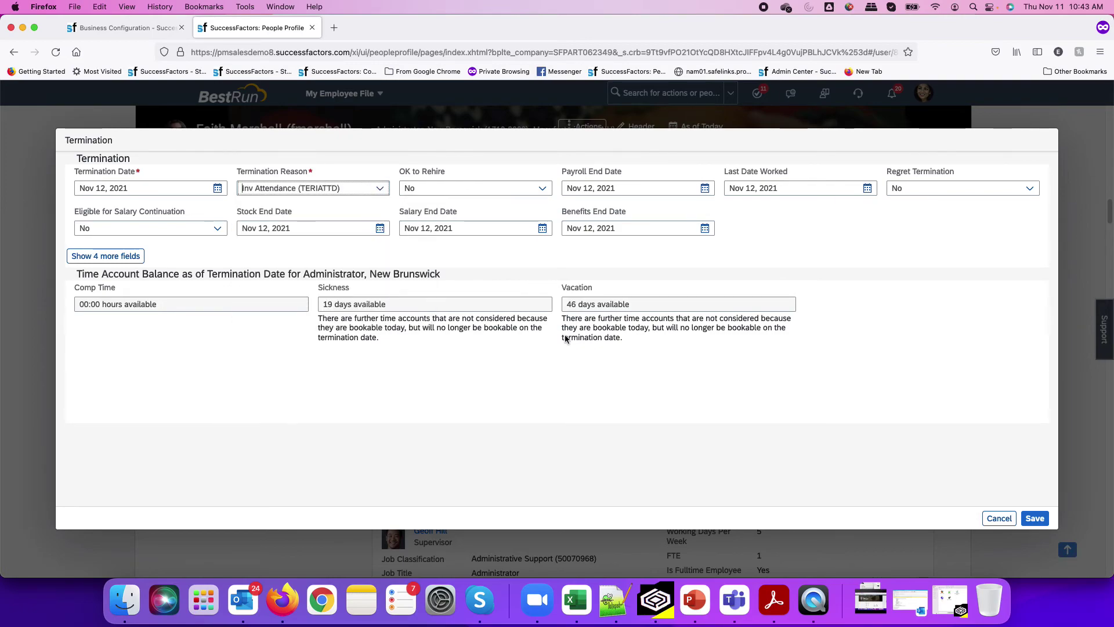
pyautogui.click(1034, 519)
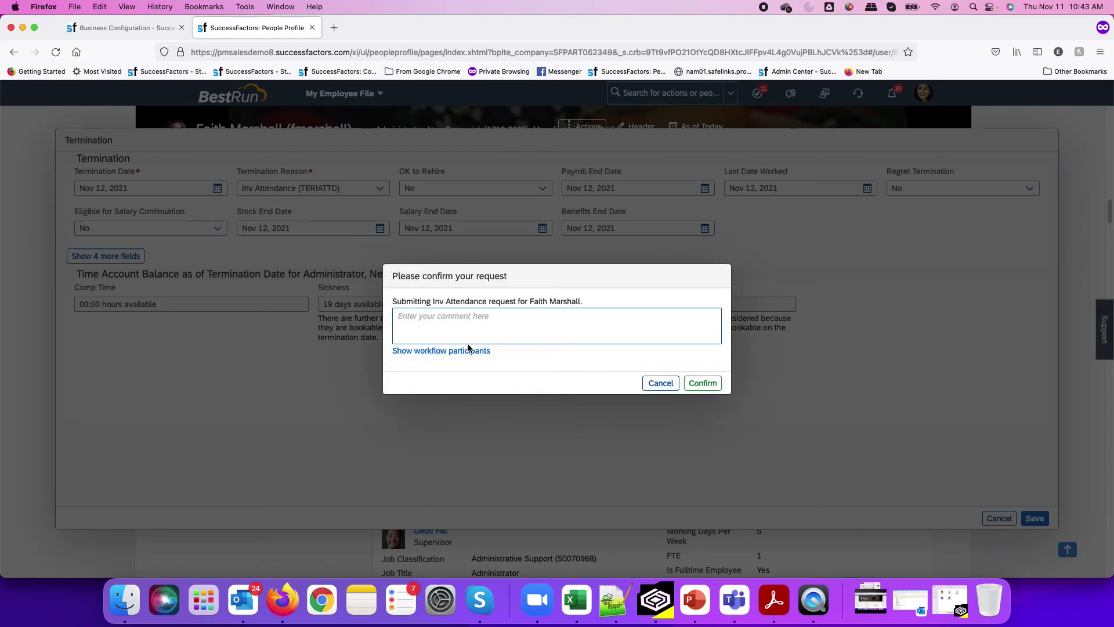
pyautogui.click(469, 350)
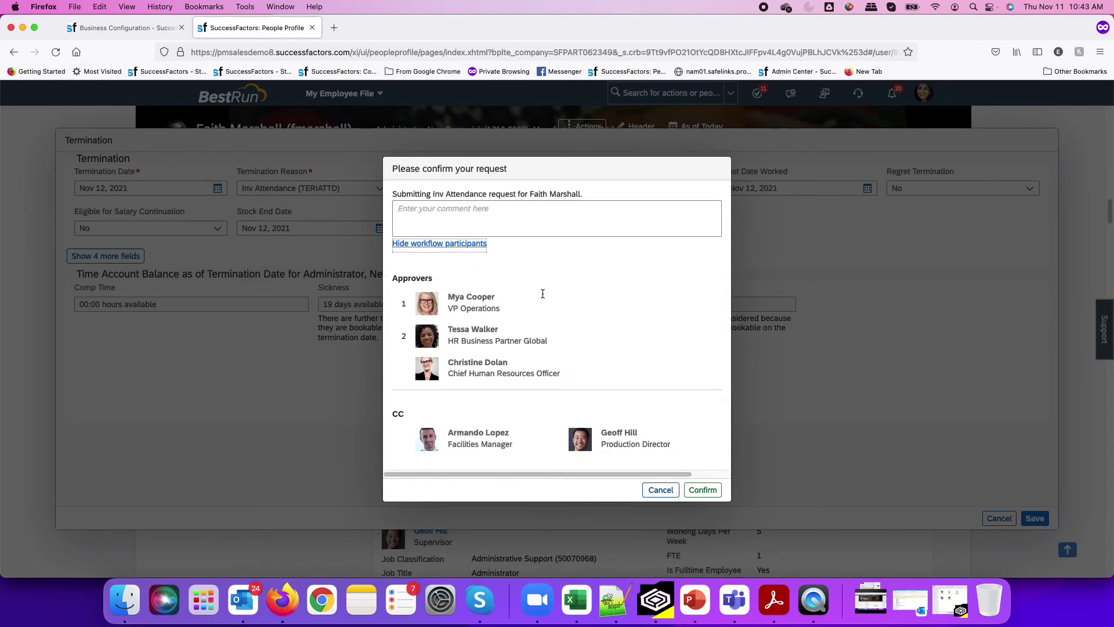